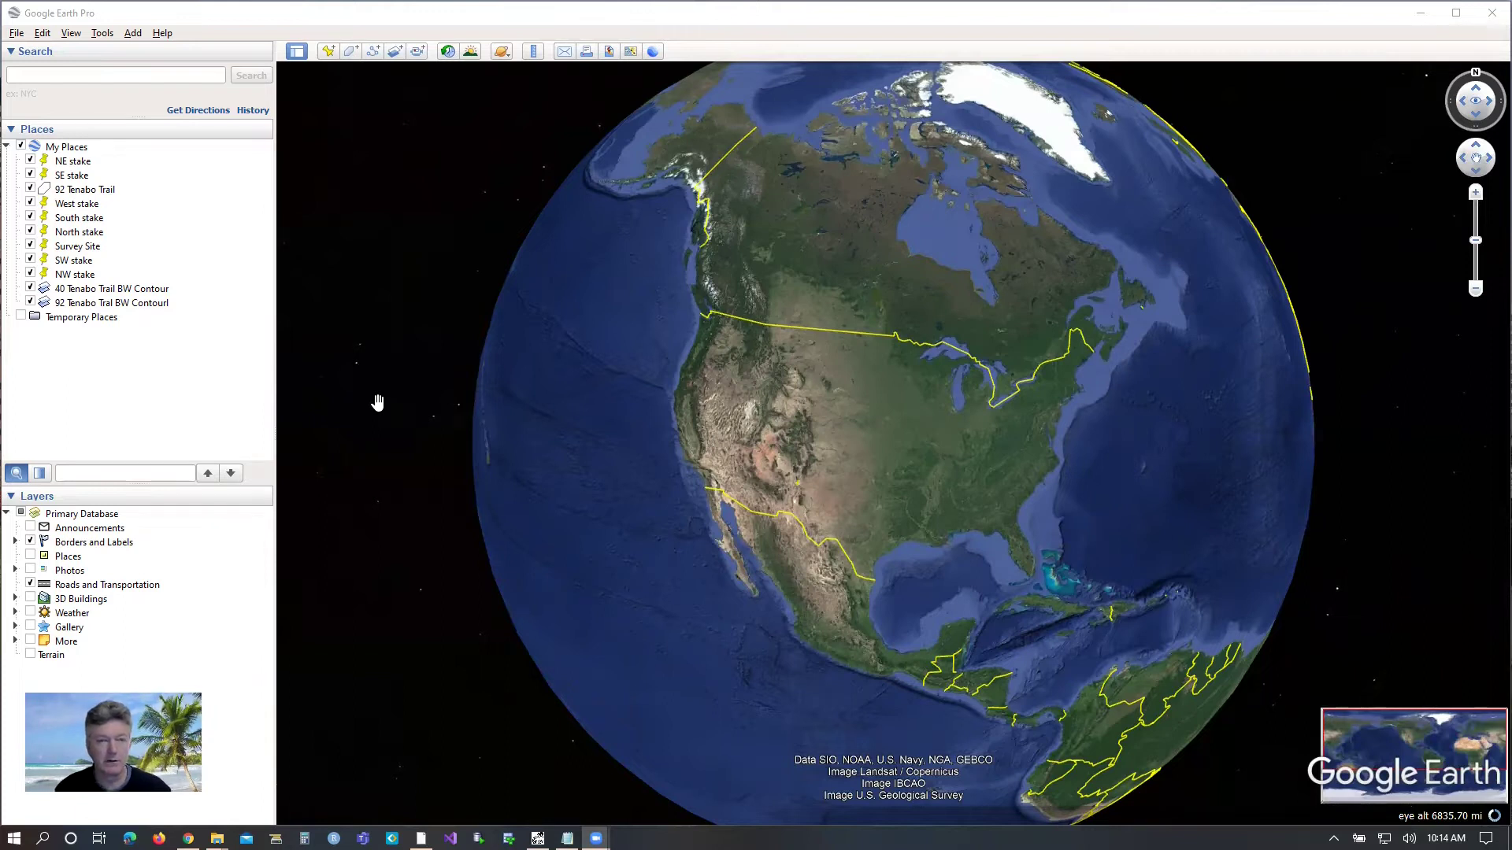
pyautogui.click(118, 75)
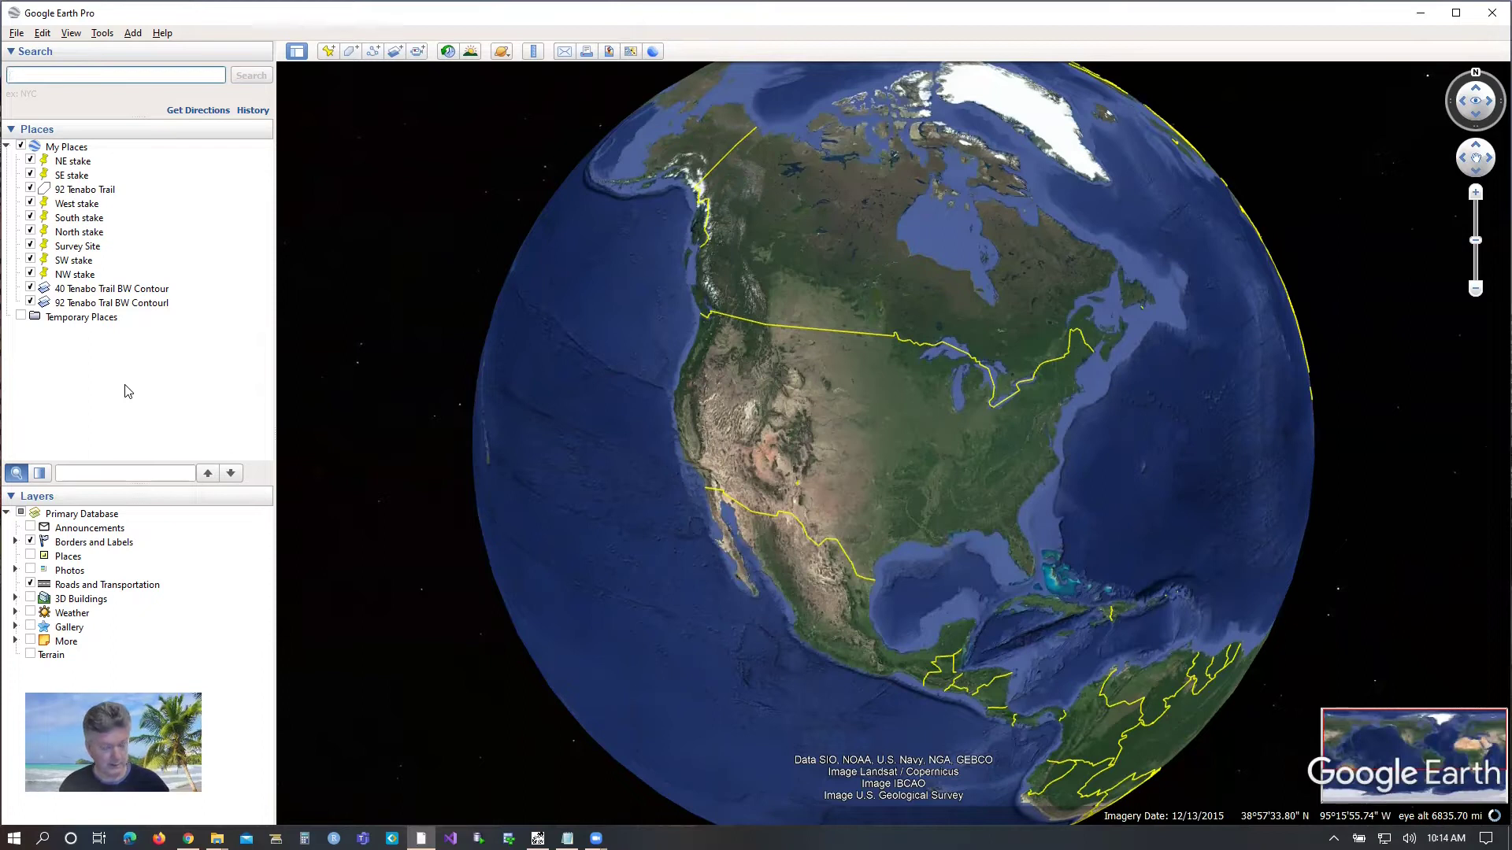
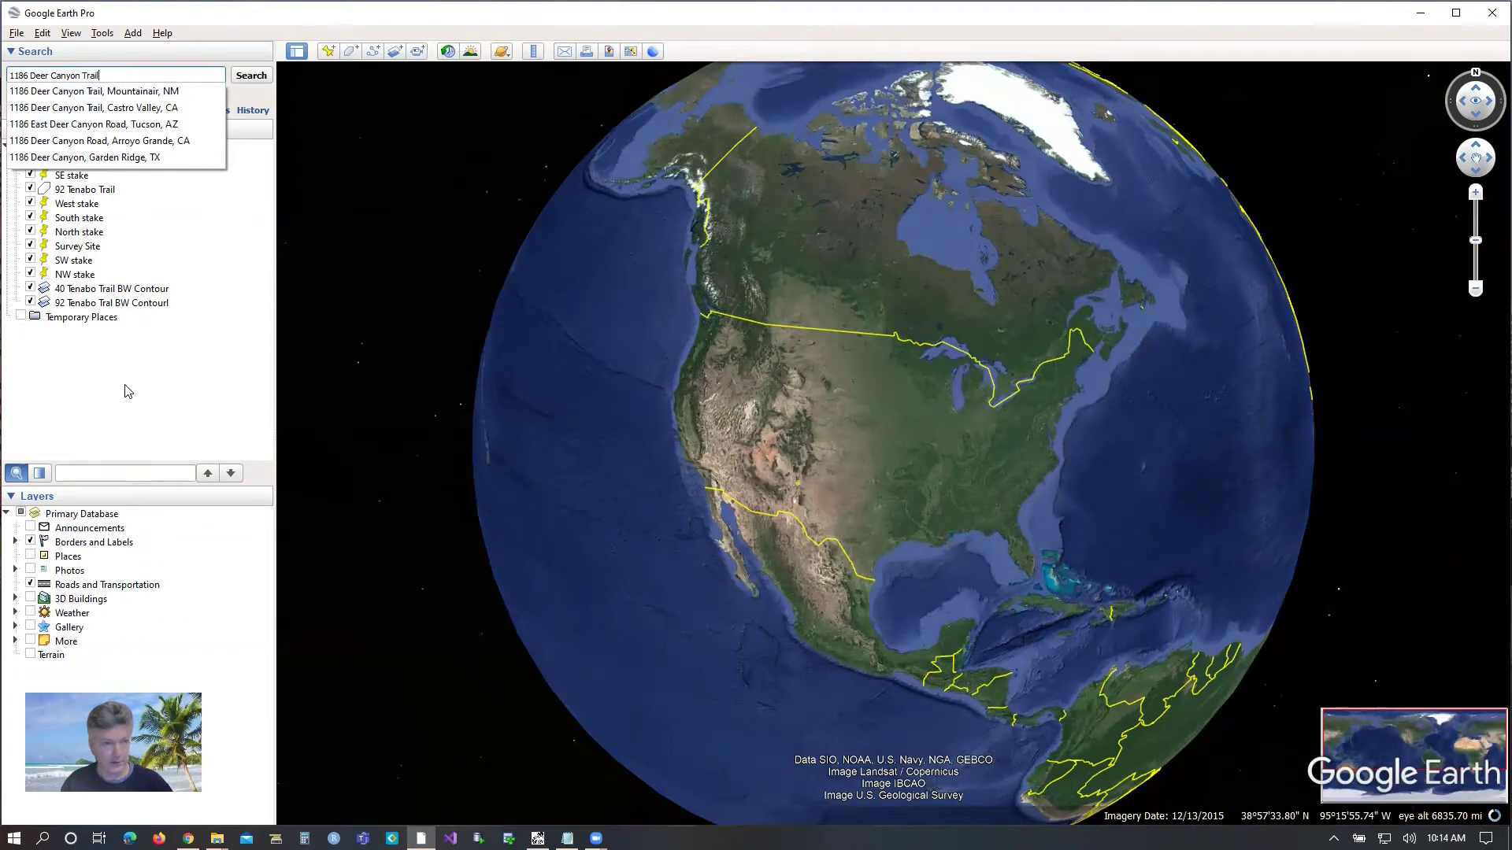
pyautogui.press('Down')
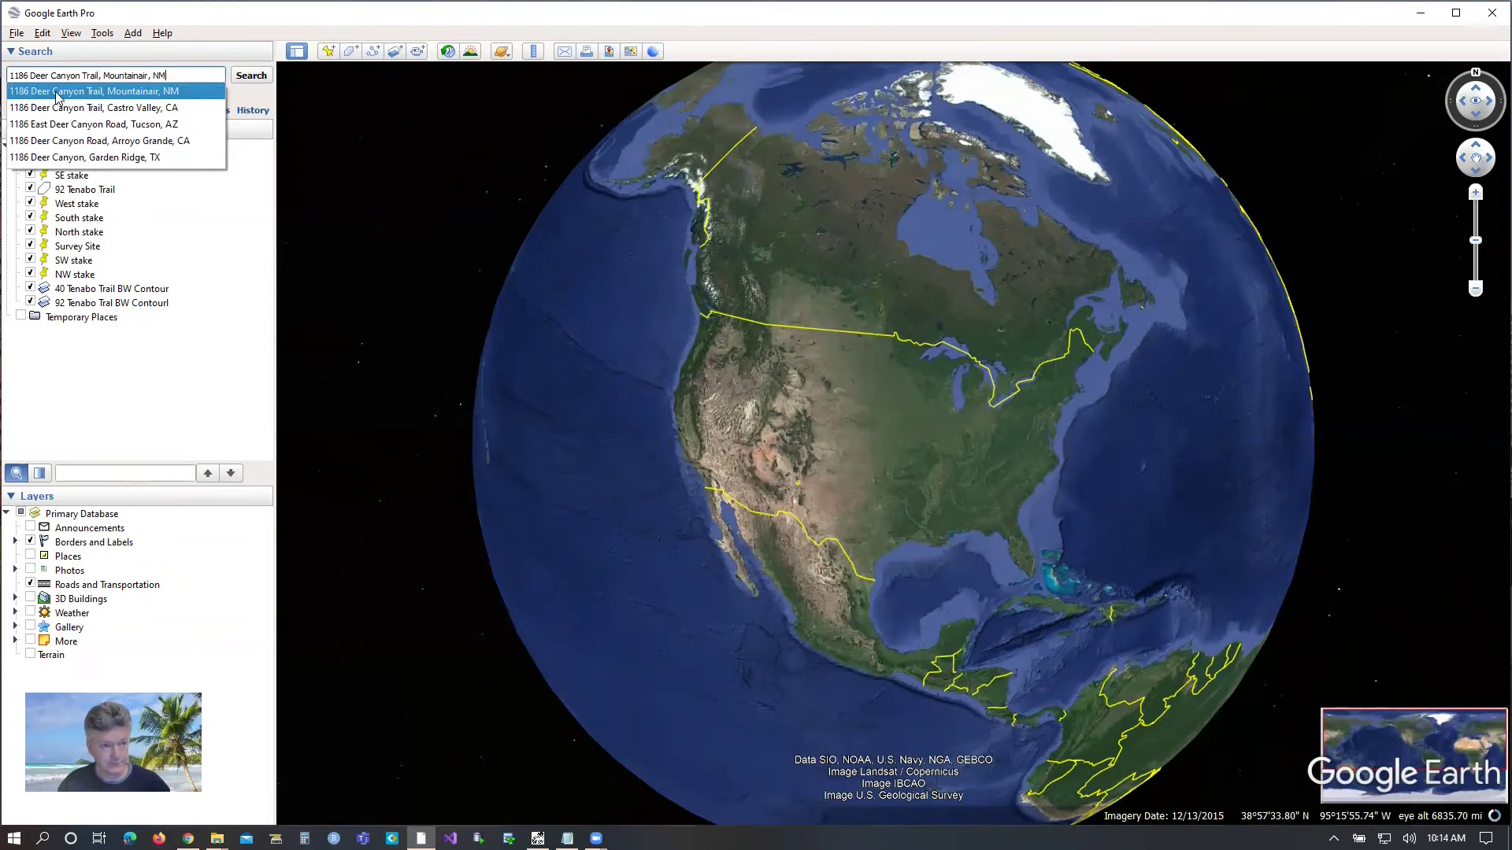
pyautogui.click(56, 97)
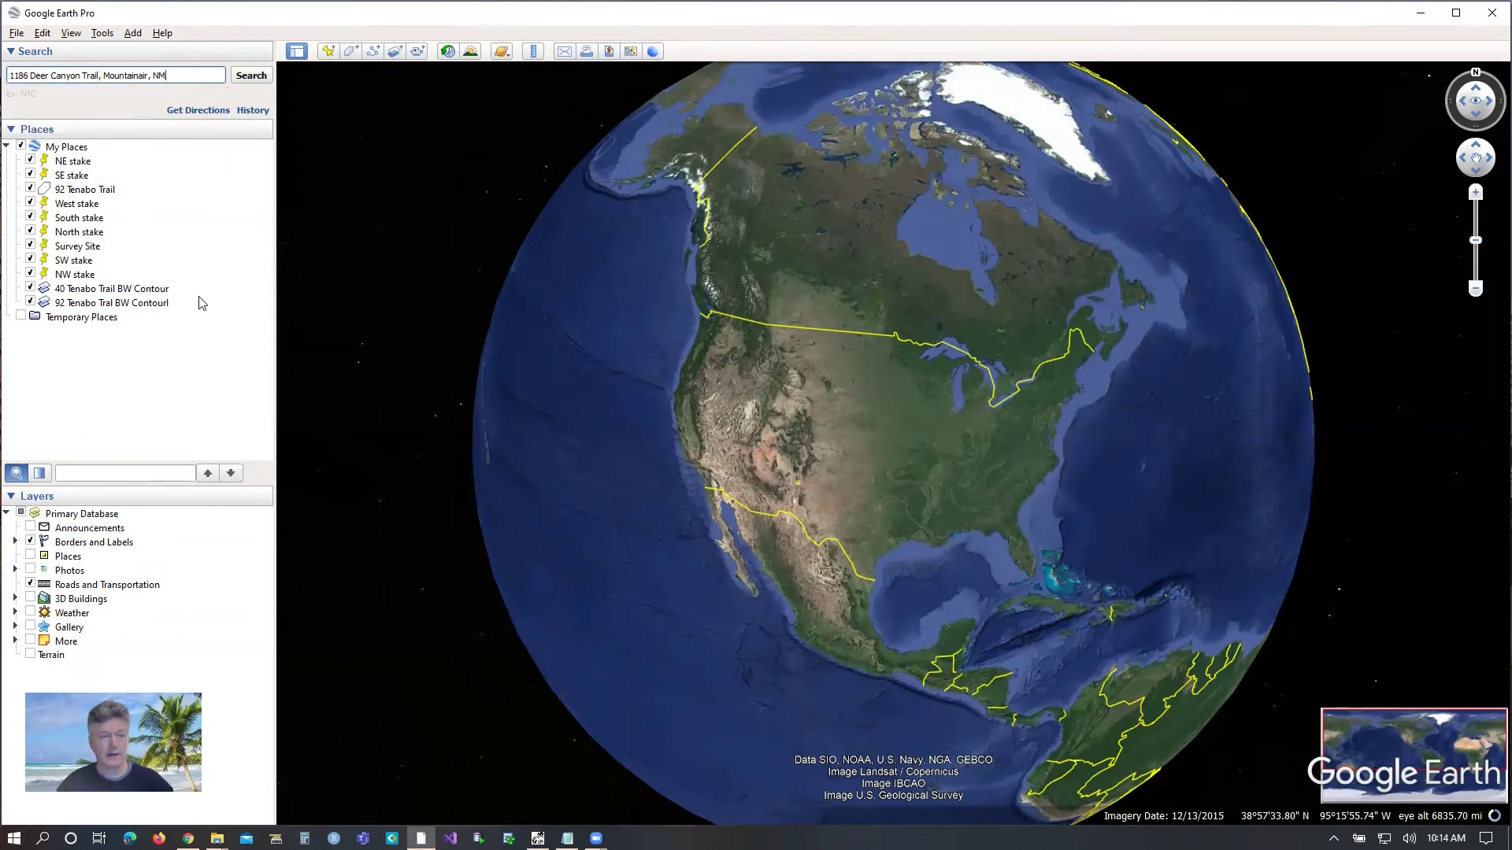
pyautogui.click(245, 77)
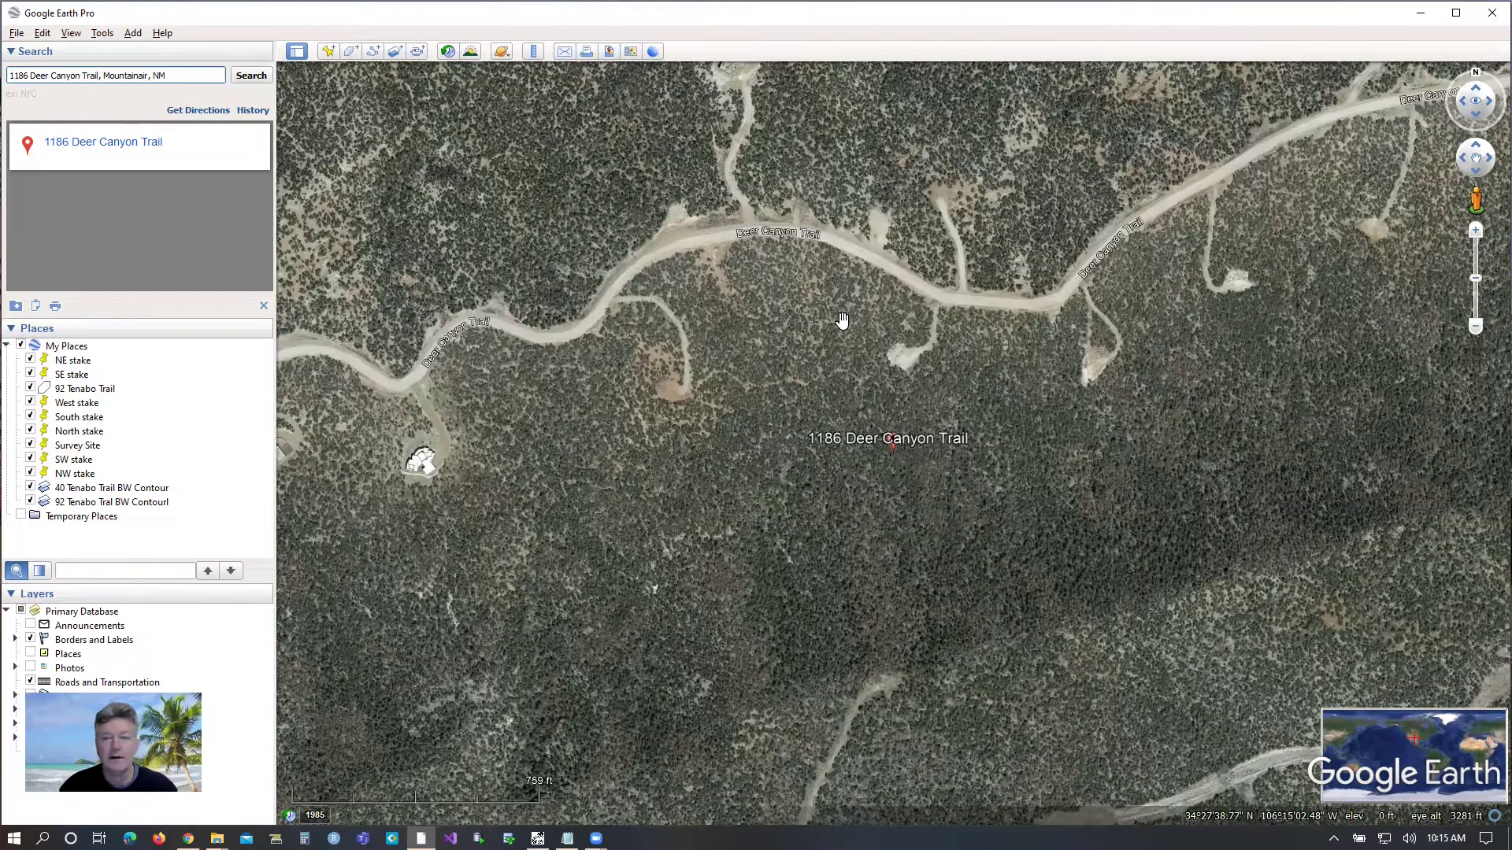
pyautogui.scroll(3, 842, 320)
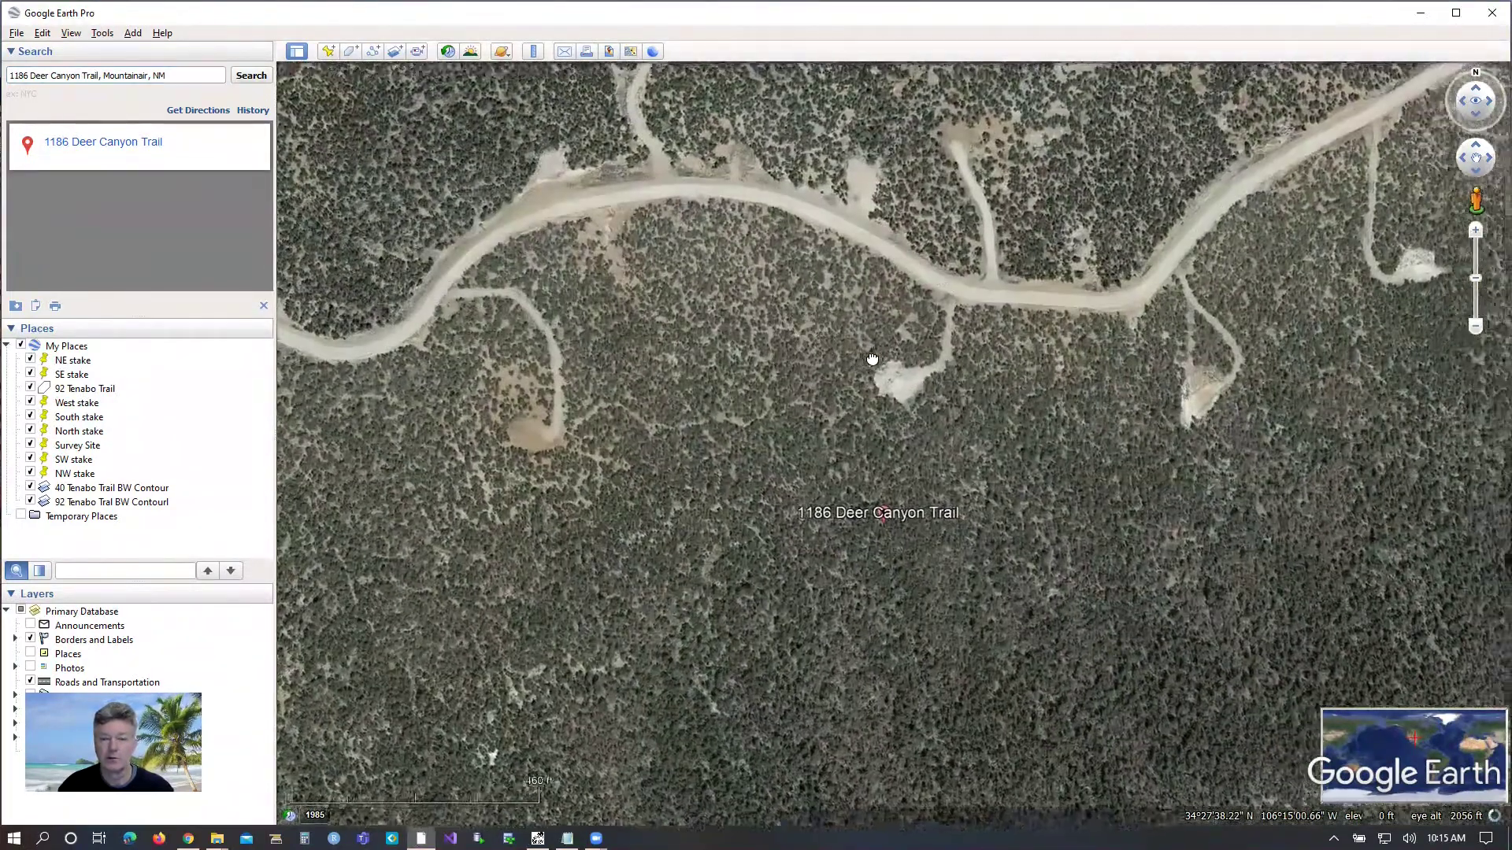
pyautogui.moveTo(872, 359); pyautogui.dragTo(826, 393)
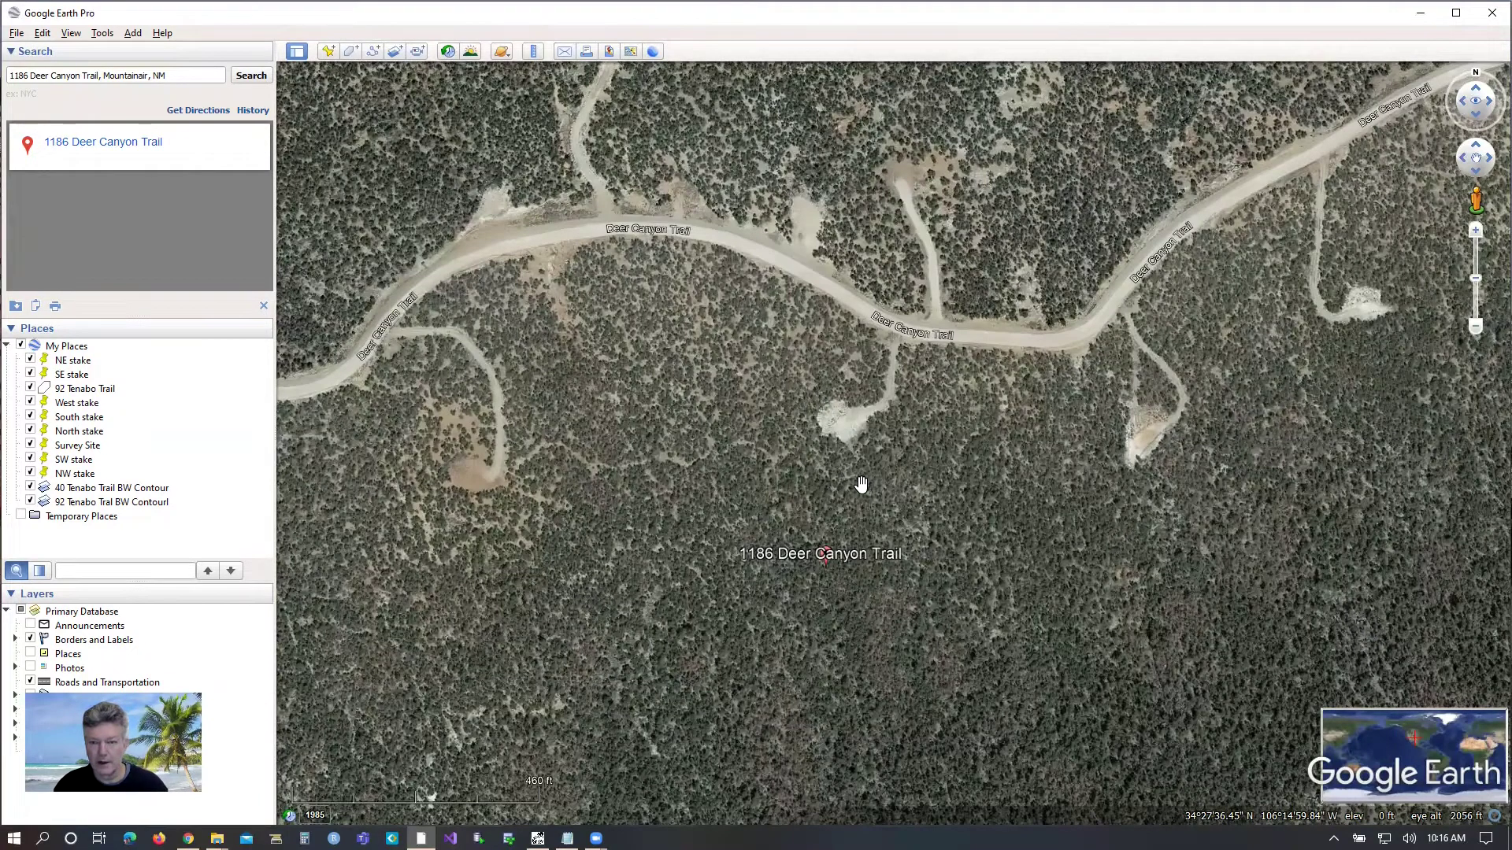
# Step: Bring up the Deer Canyon Trail map in Google Maps and the 1186_DCT1_BoundaryStakes notes file
pyautogui.hotkey('alt', 'Tab')
pyautogui.press('Tab')
pyautogui.press('Tab')
pyautogui.press('Tab')
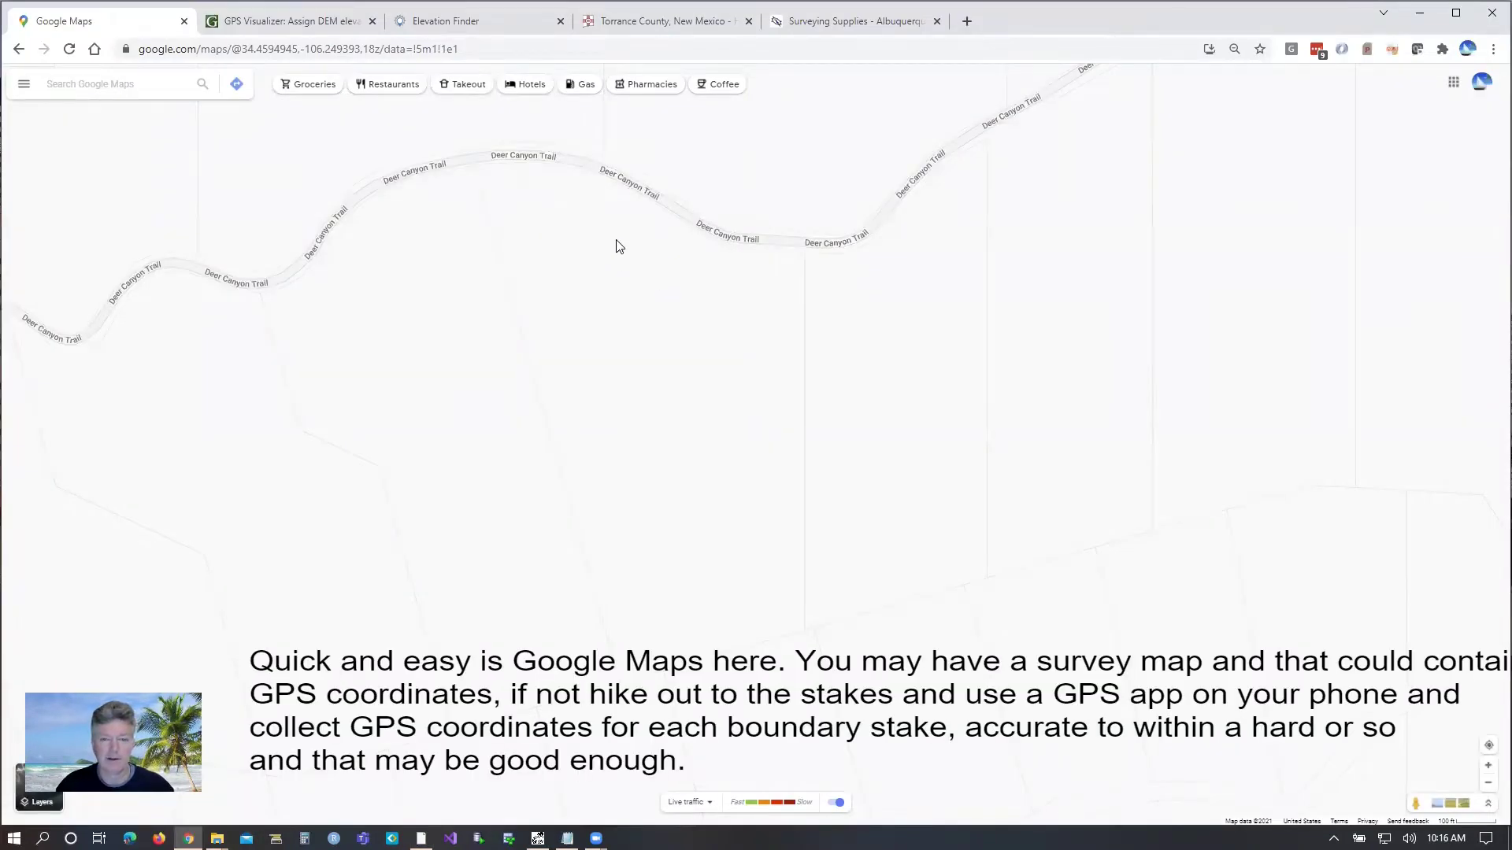
pyautogui.moveTo(734, 342); pyautogui.dragTo(714, 353)
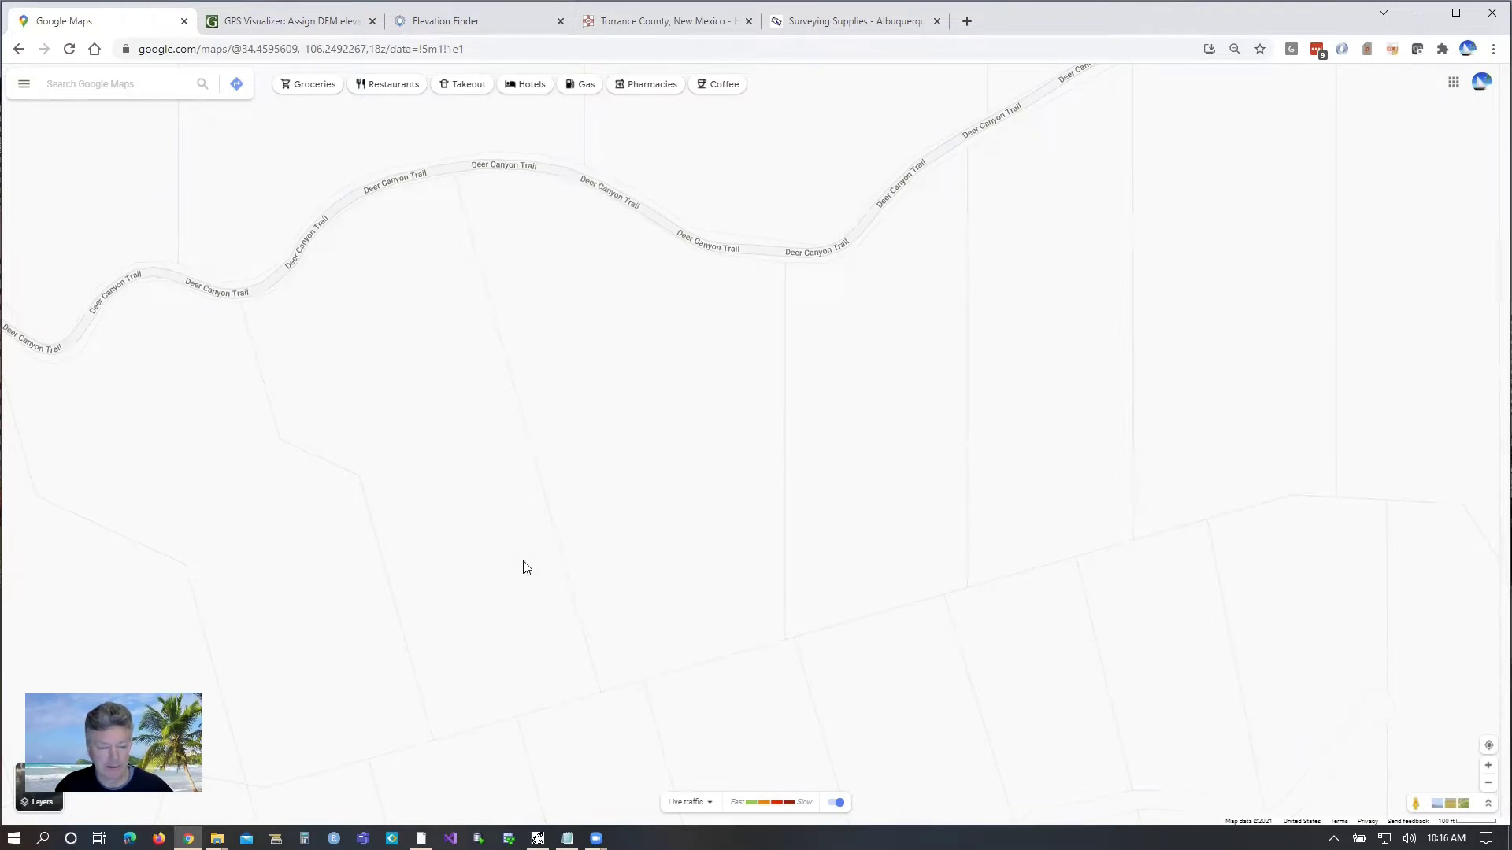
pyautogui.click(567, 838)
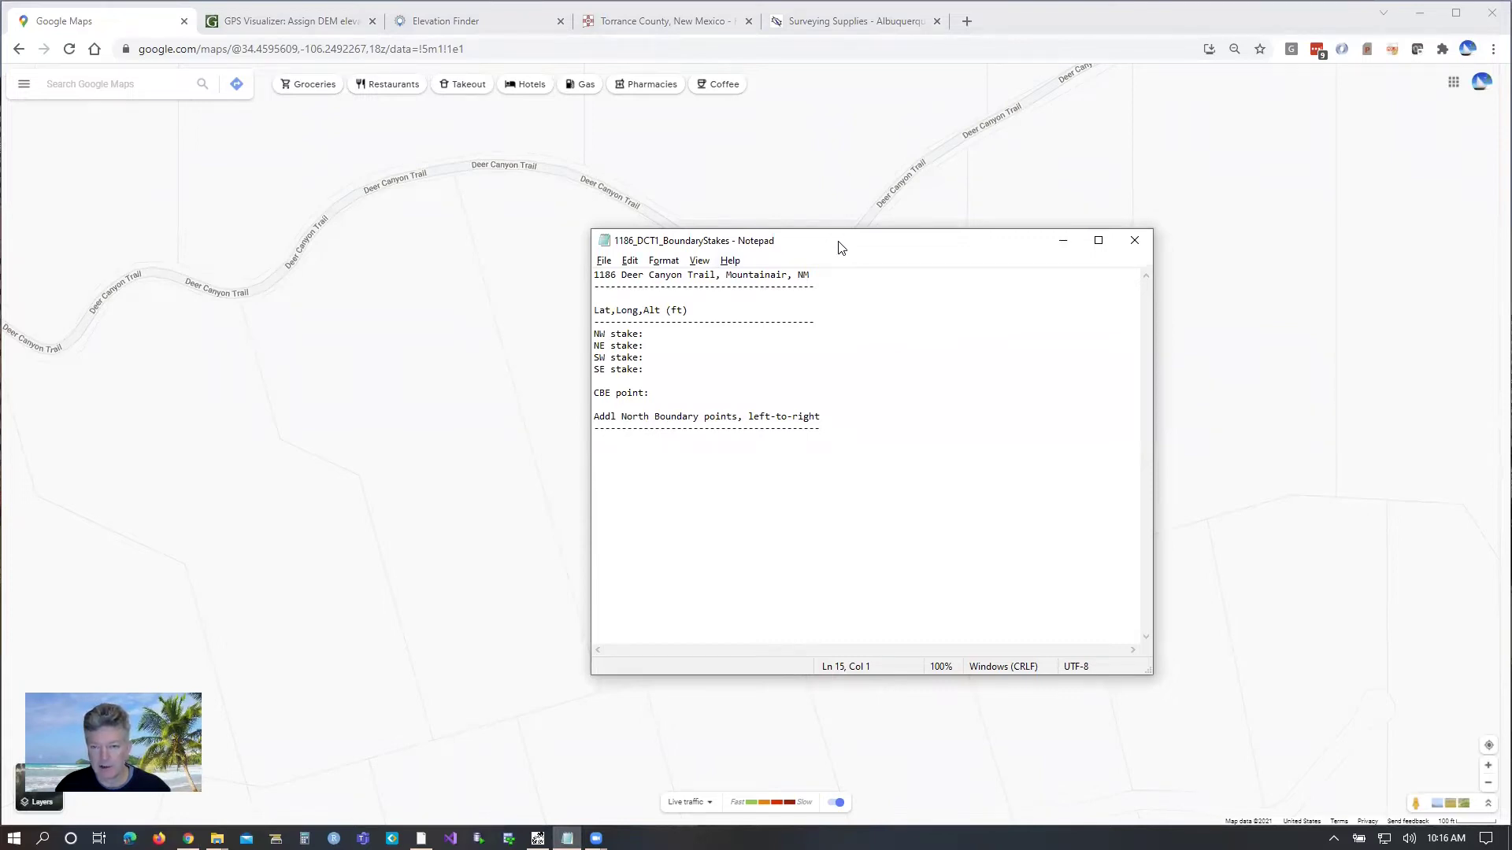
# Step: Record the NW stake as 34.461451, -106.251795 from a Google Maps pin
pyautogui.moveTo(841, 247); pyautogui.dragTo(1121, 286)
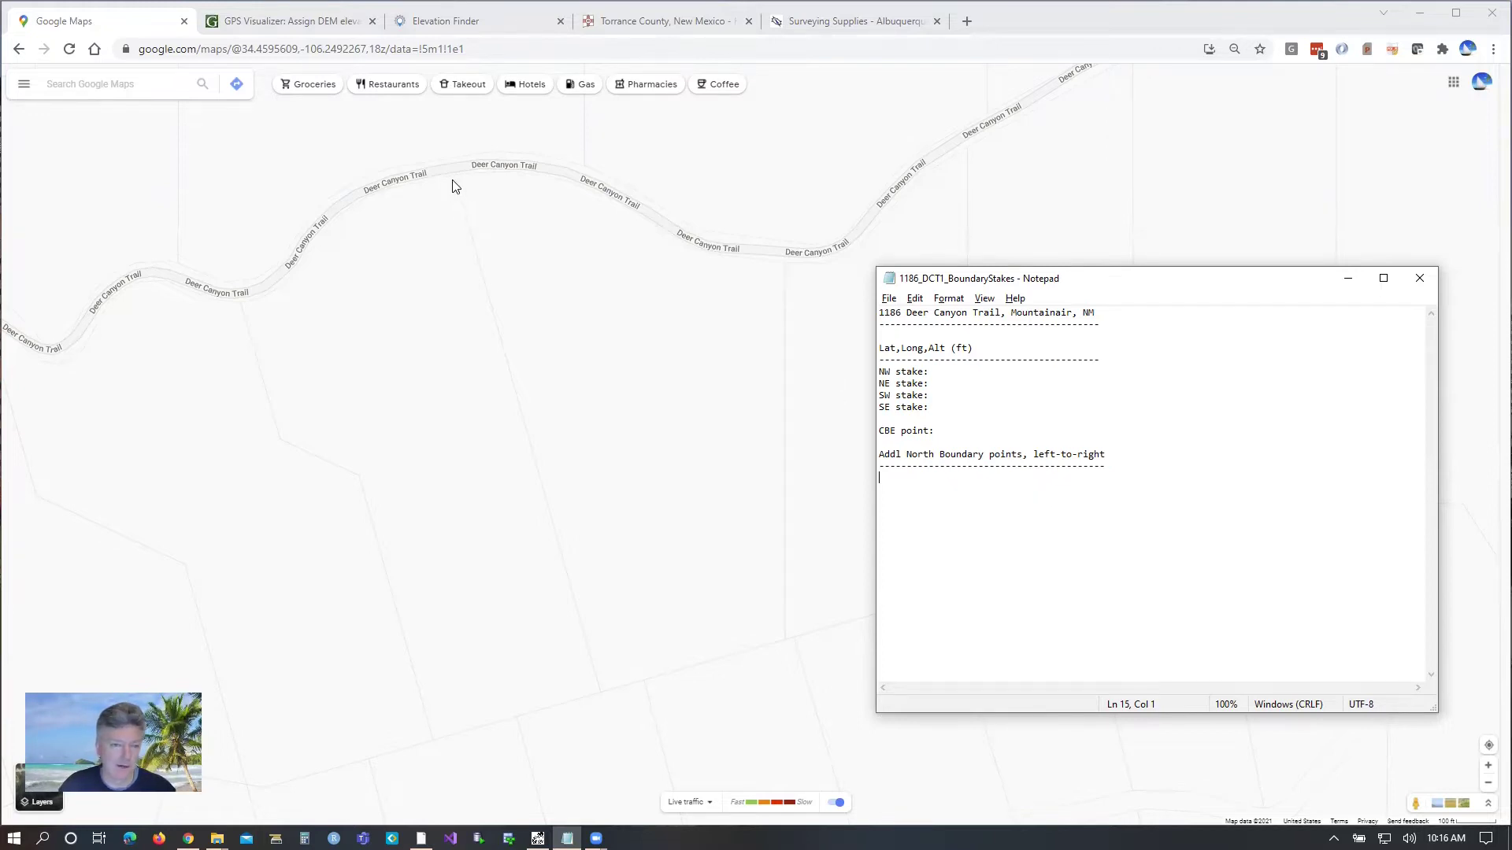
pyautogui.scroll(1, 459, 183)
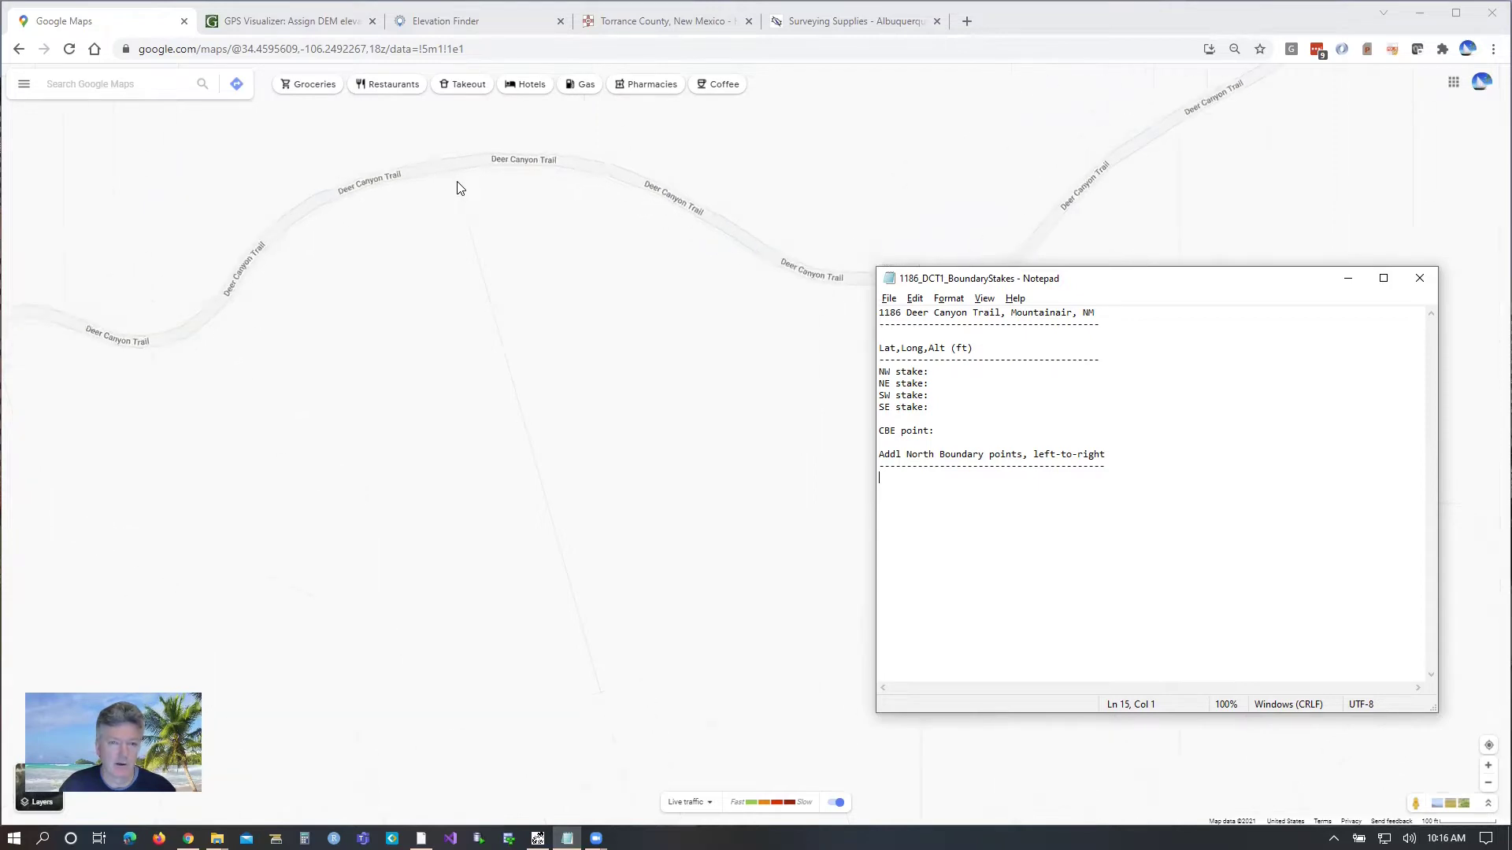
pyautogui.scroll(1, 457, 189)
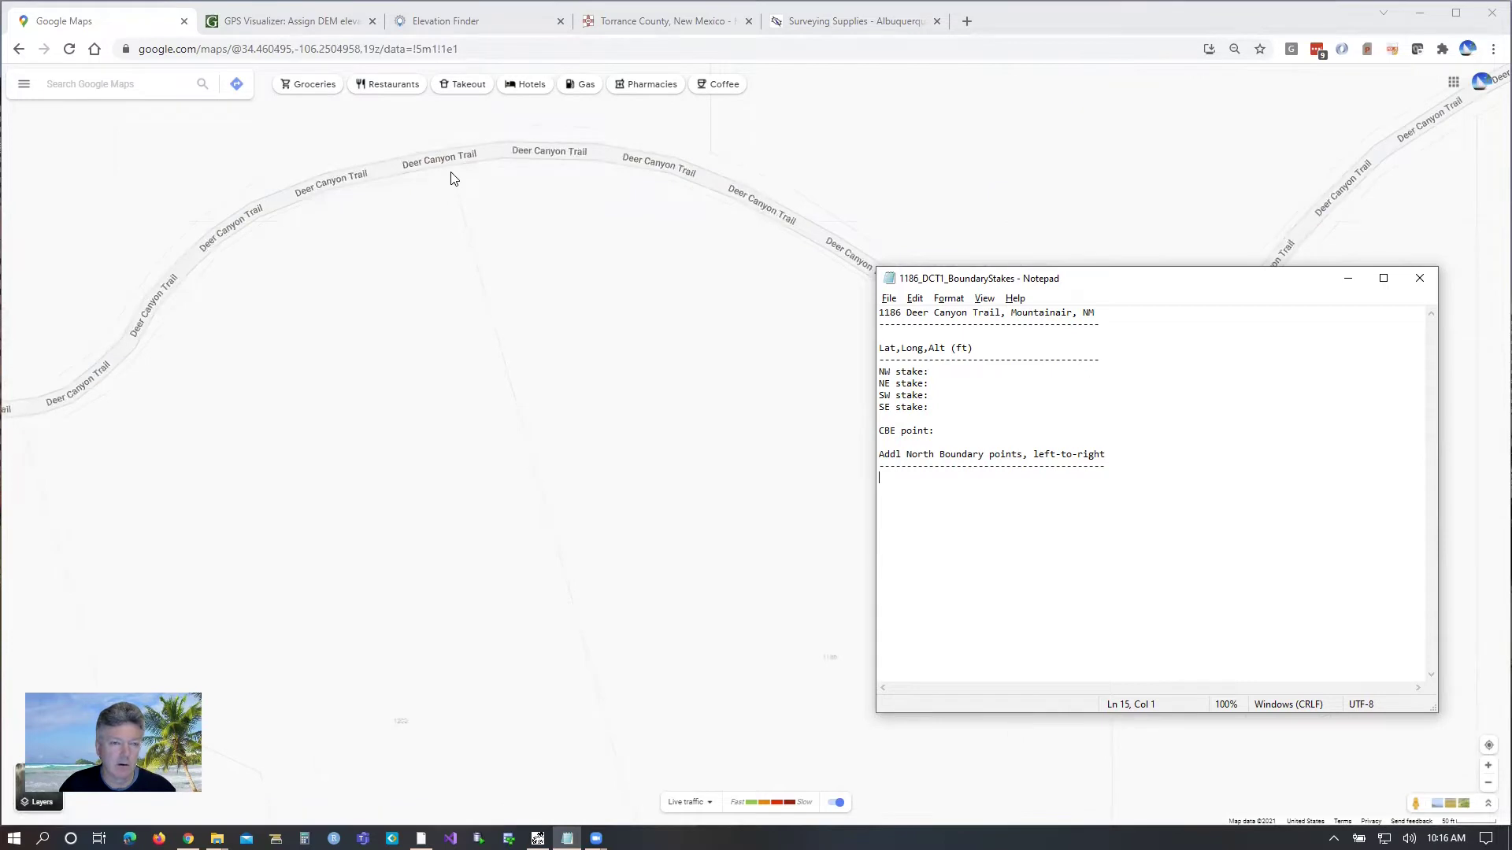
pyautogui.click(452, 173)
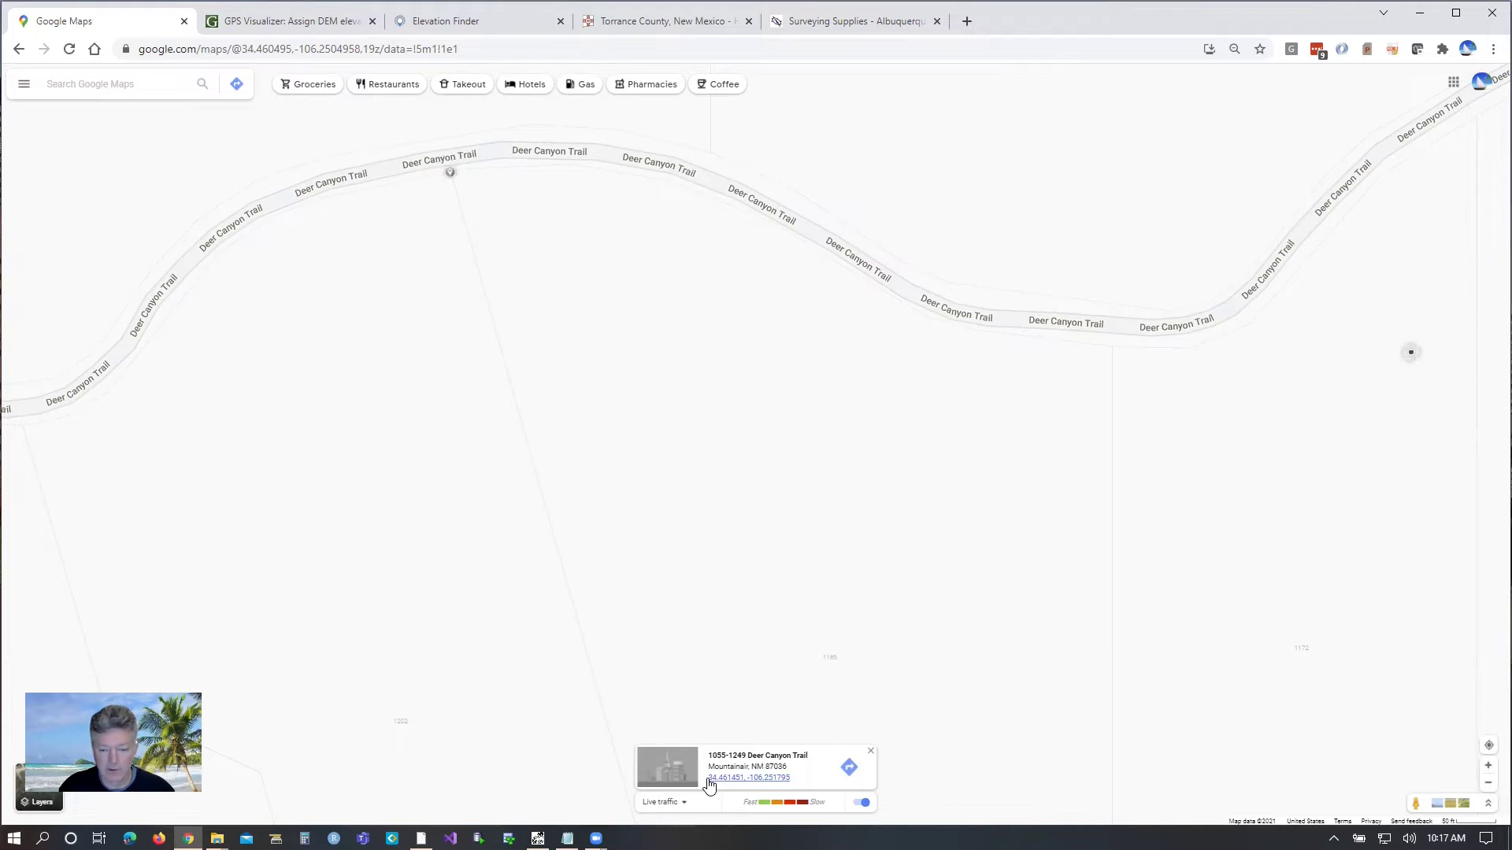
pyautogui.moveTo(708, 780); pyautogui.dragTo(792, 787)
pyautogui.hotkey('ctrl', 'c')
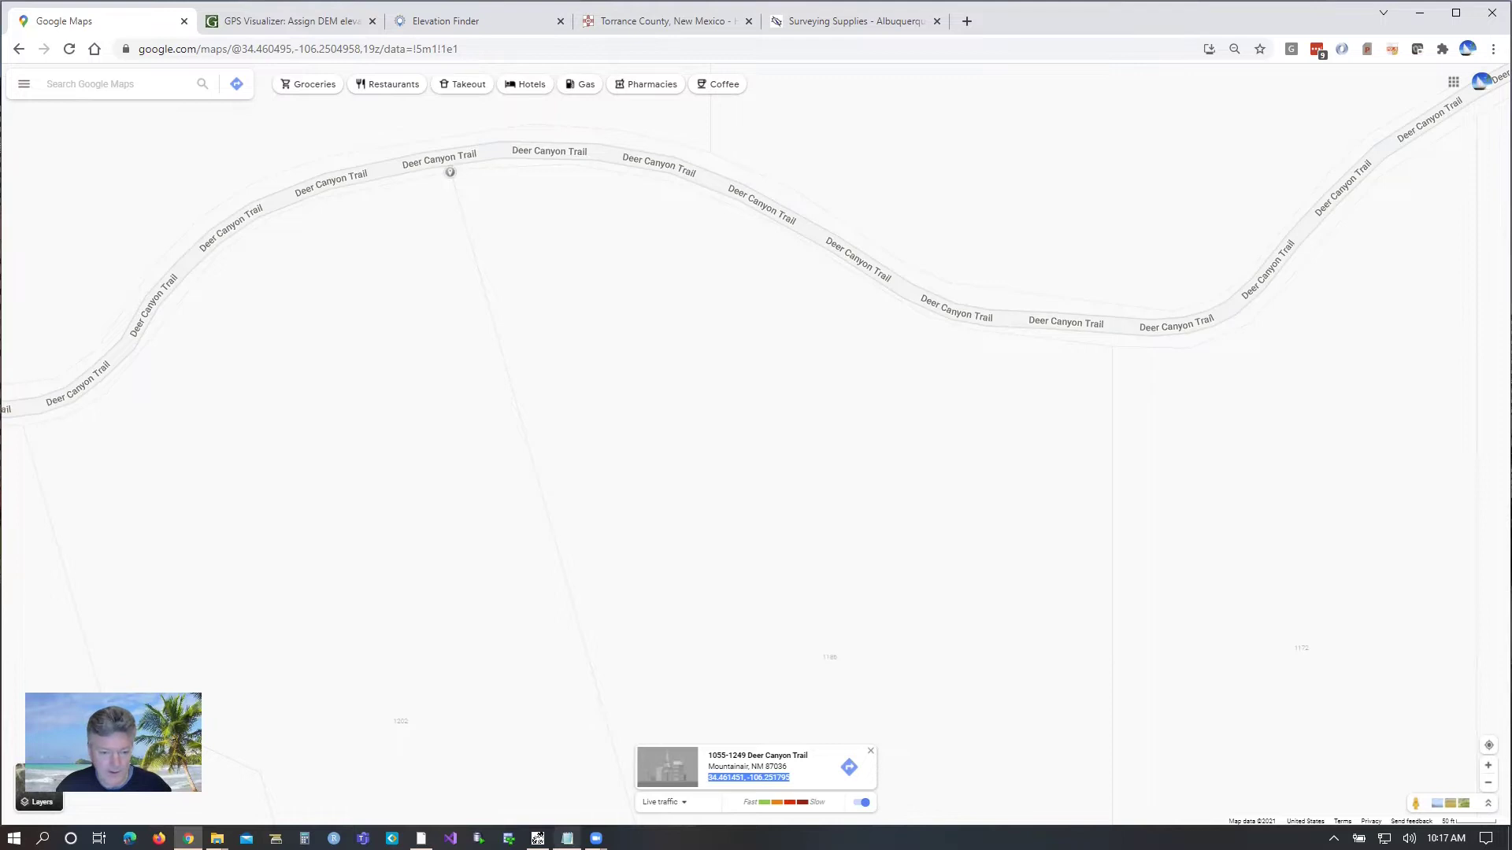
pyautogui.click(567, 839)
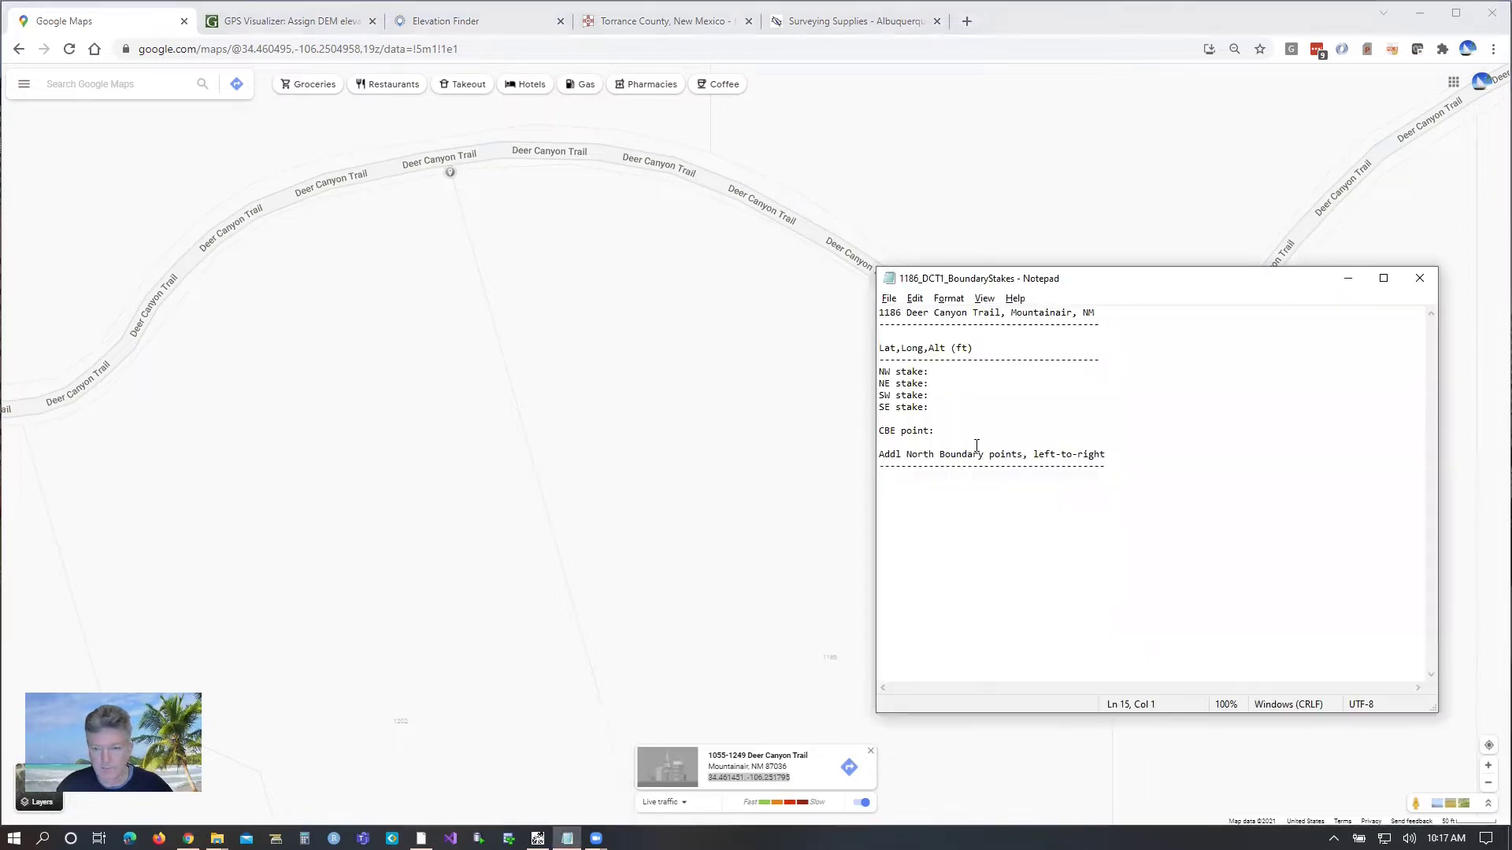
pyautogui.click(937, 371)
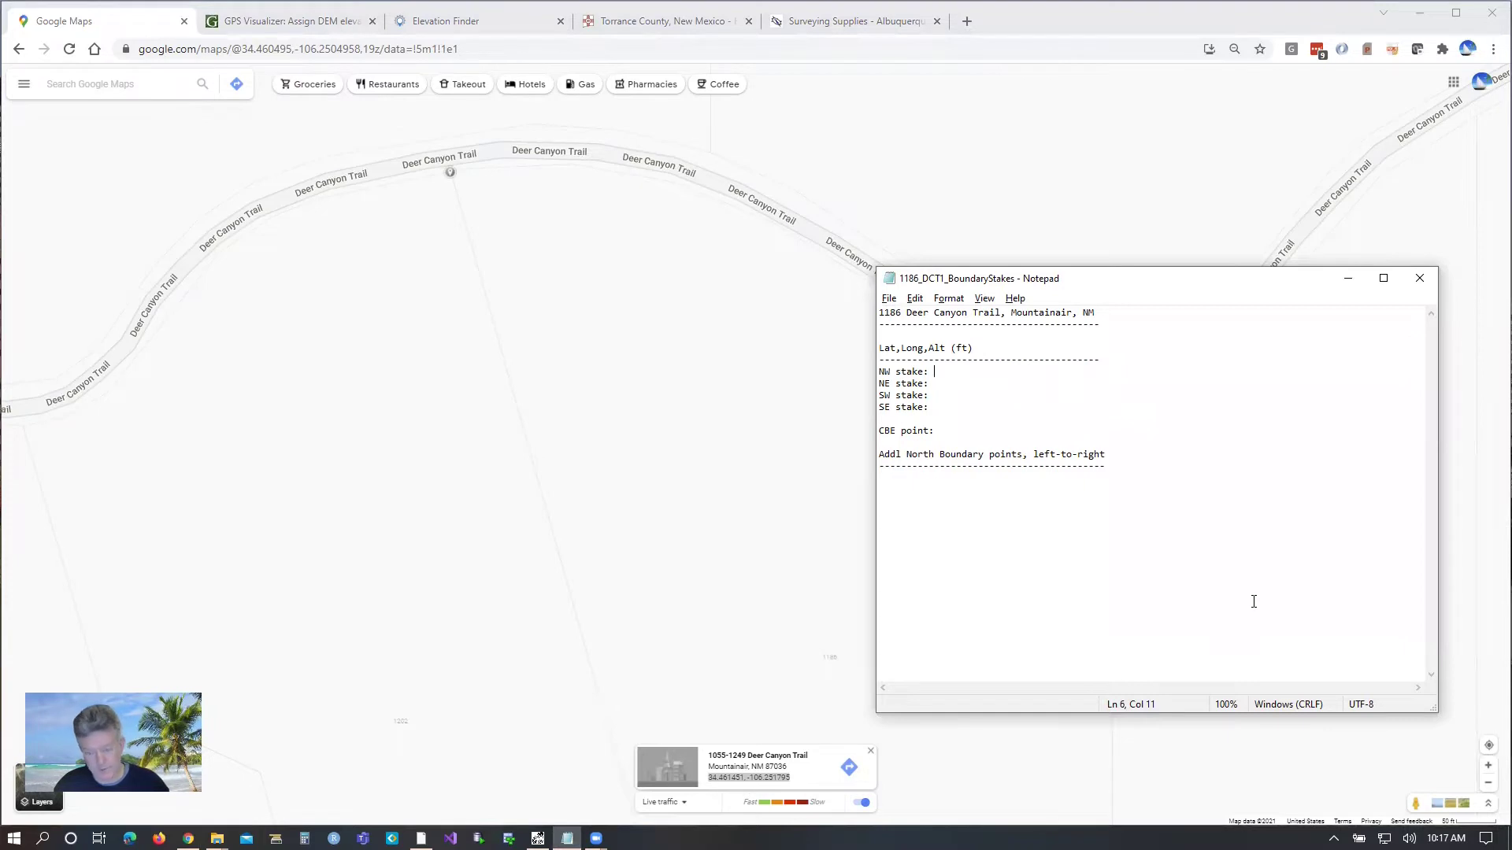
pyautogui.hotkey('ctrl', 'v')
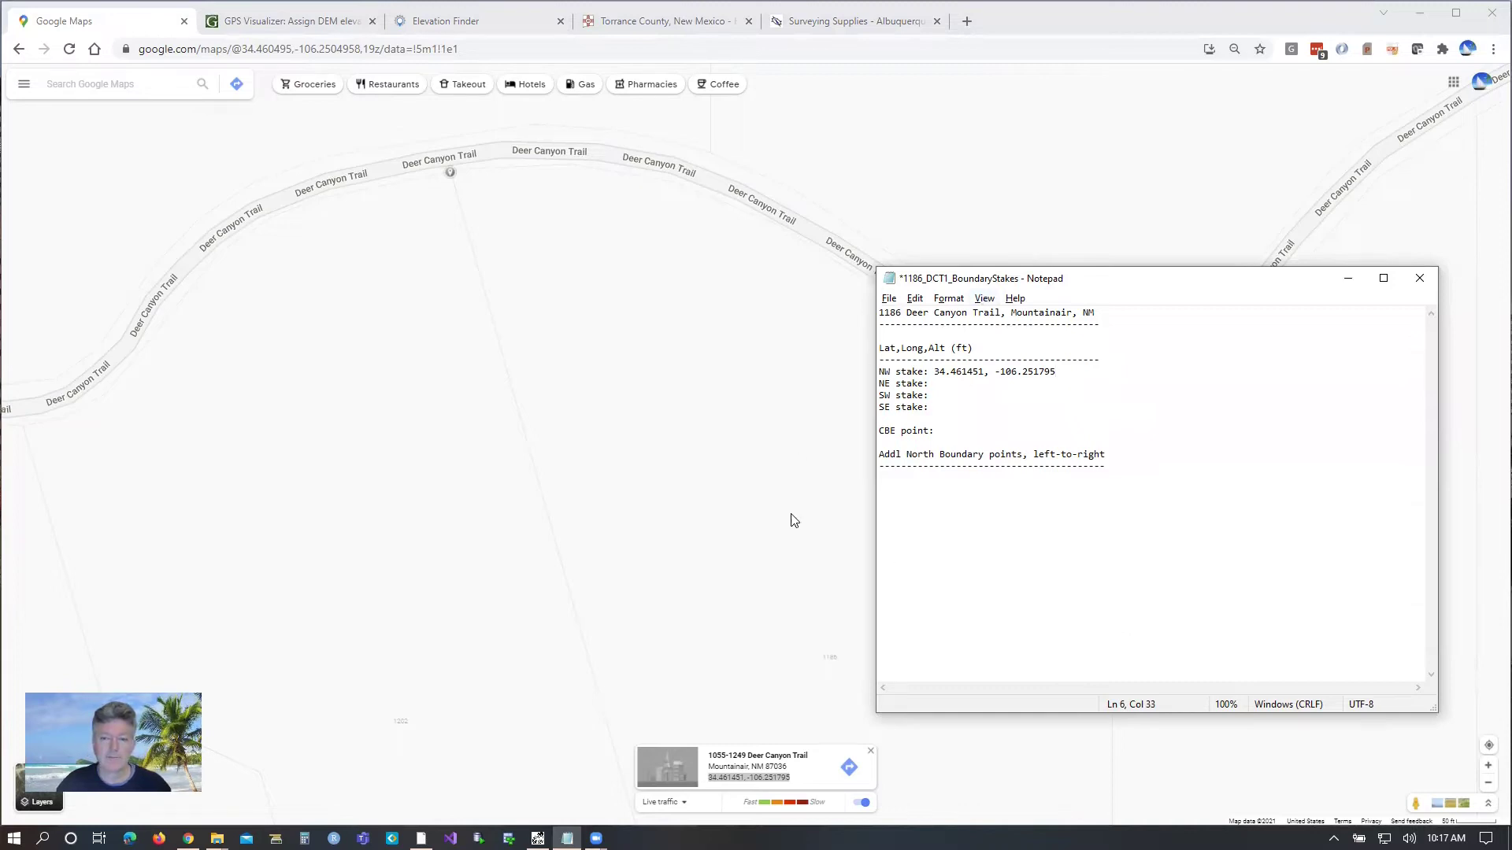
pyautogui.click(770, 541)
# Step: Record the NE stake as 34.460839, -106.248982 from a new map pin
pyautogui.moveTo(722, 510); pyautogui.dragTo(581, 473)
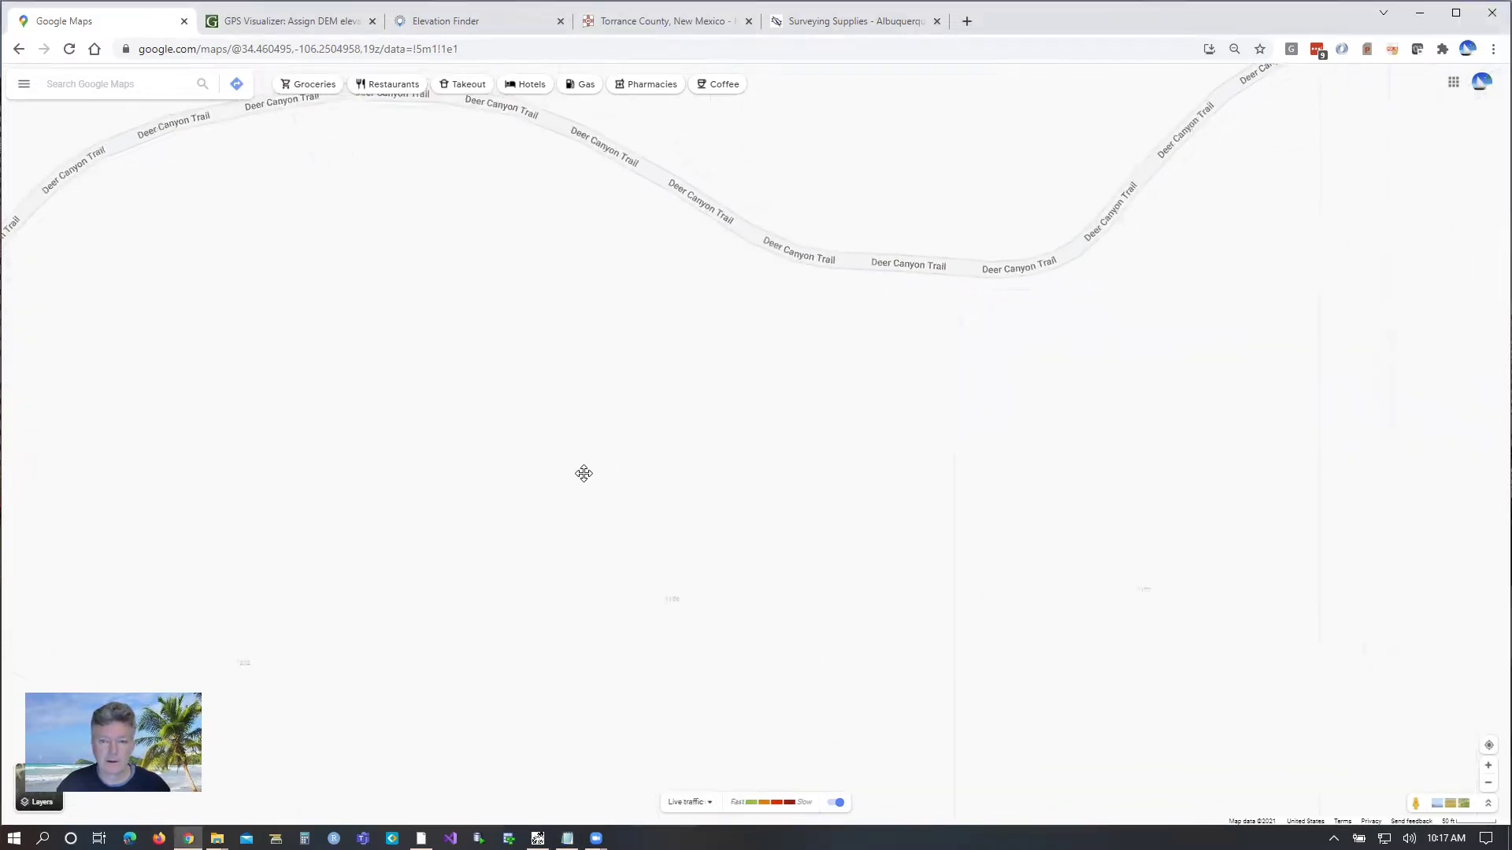
pyautogui.click(929, 289)
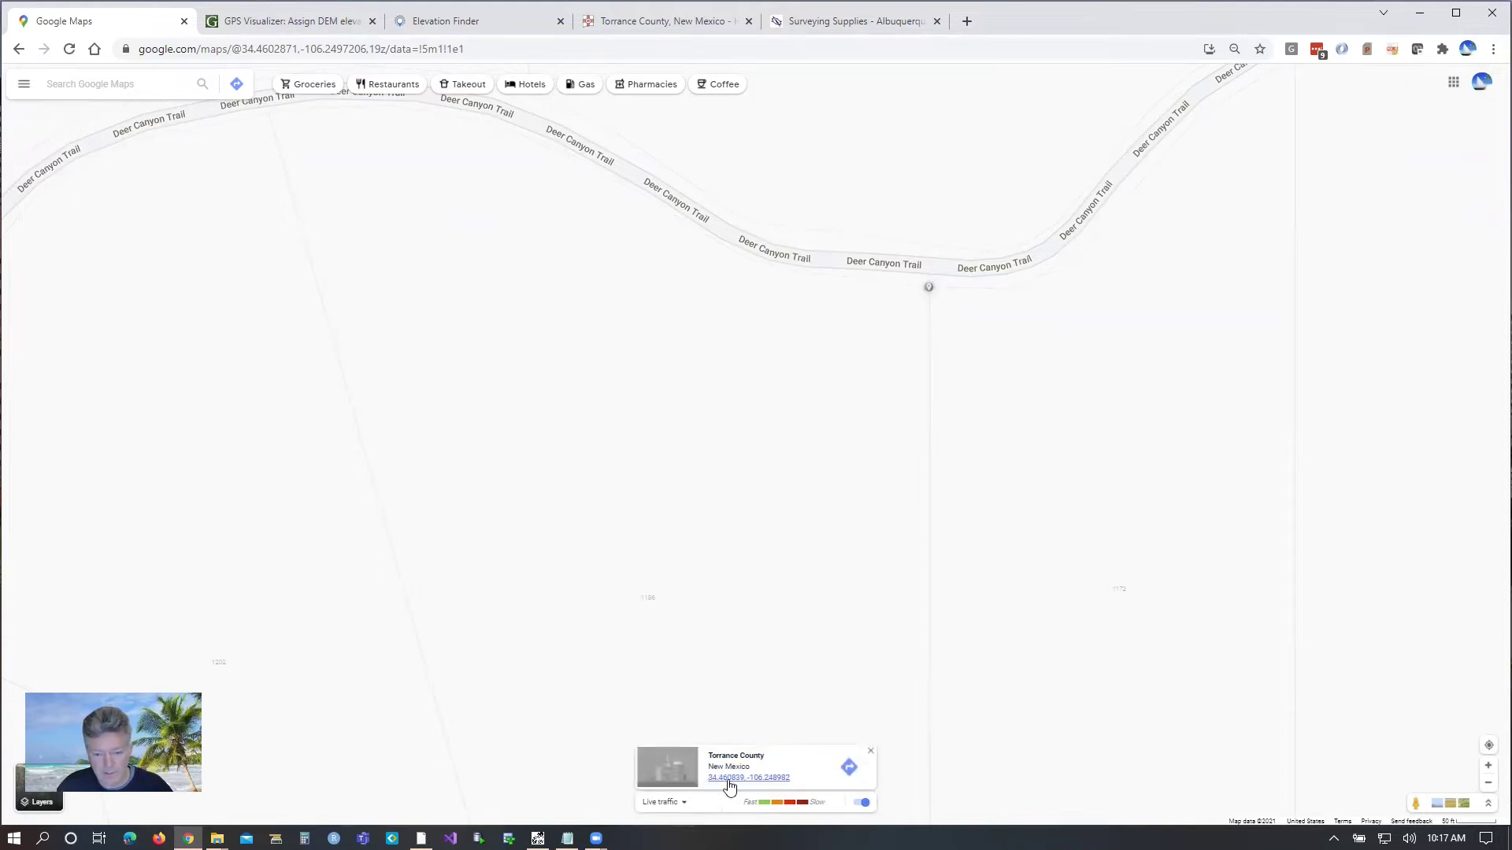
pyautogui.moveTo(704, 778); pyautogui.dragTo(792, 781)
pyautogui.hotkey('ctrl', 'c')
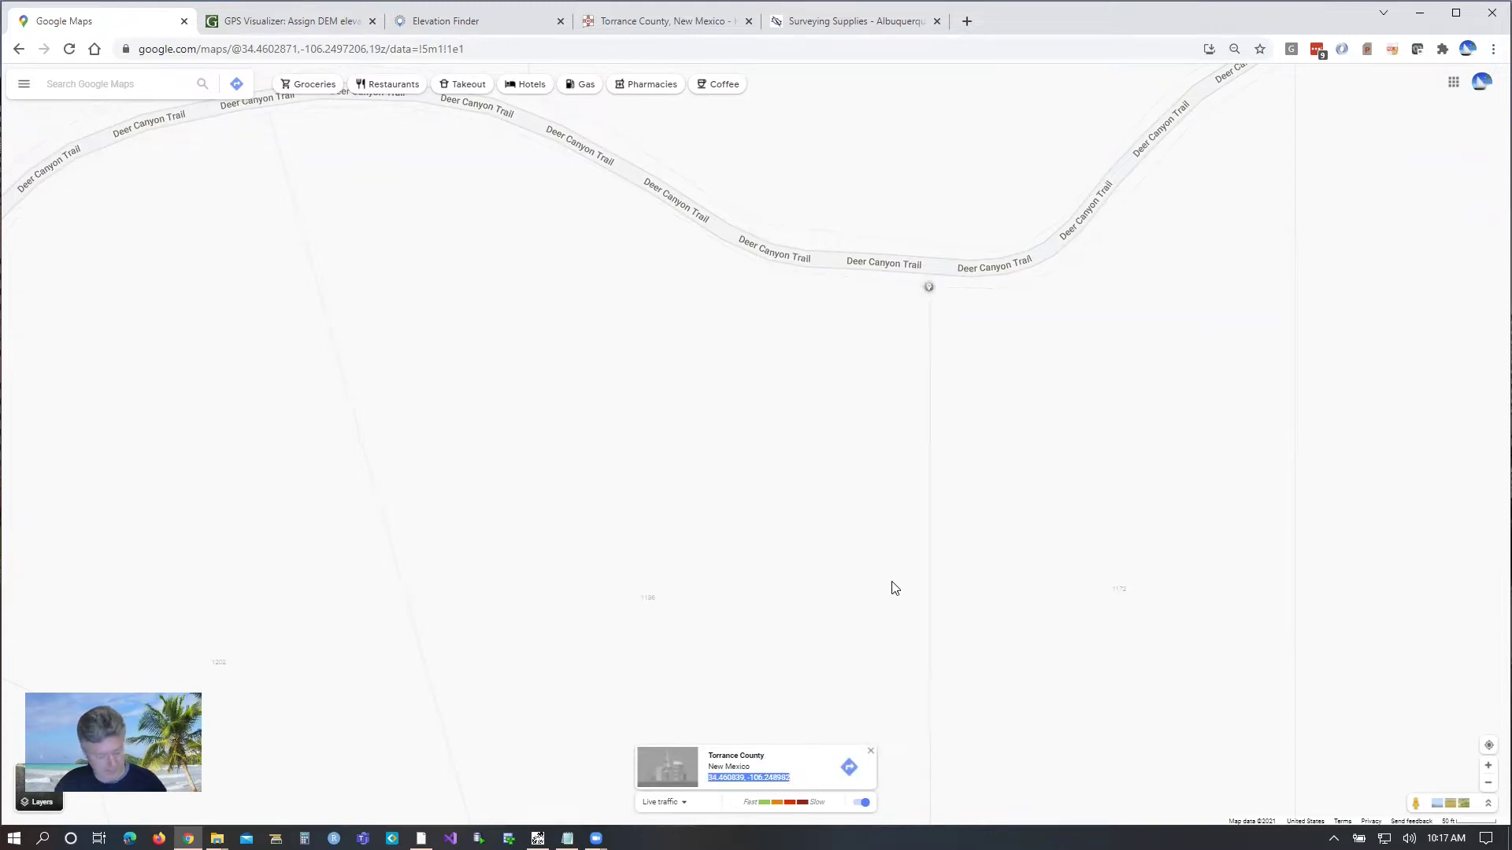
pyautogui.moveTo(895, 658); pyautogui.dragTo(946, 426)
pyautogui.click(538, 839)
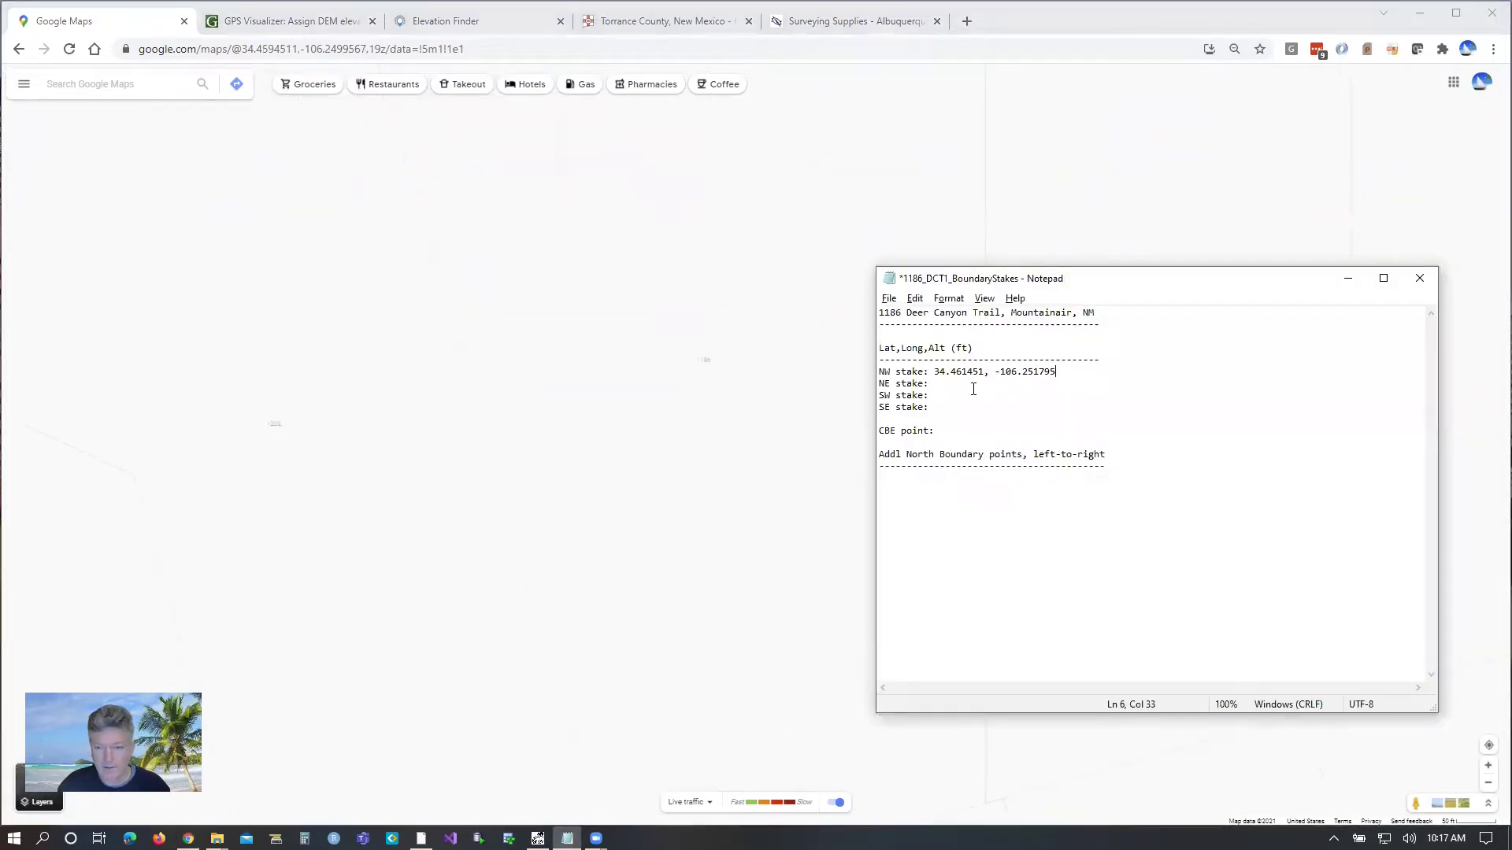
pyautogui.hotkey('ctrl', 'v')
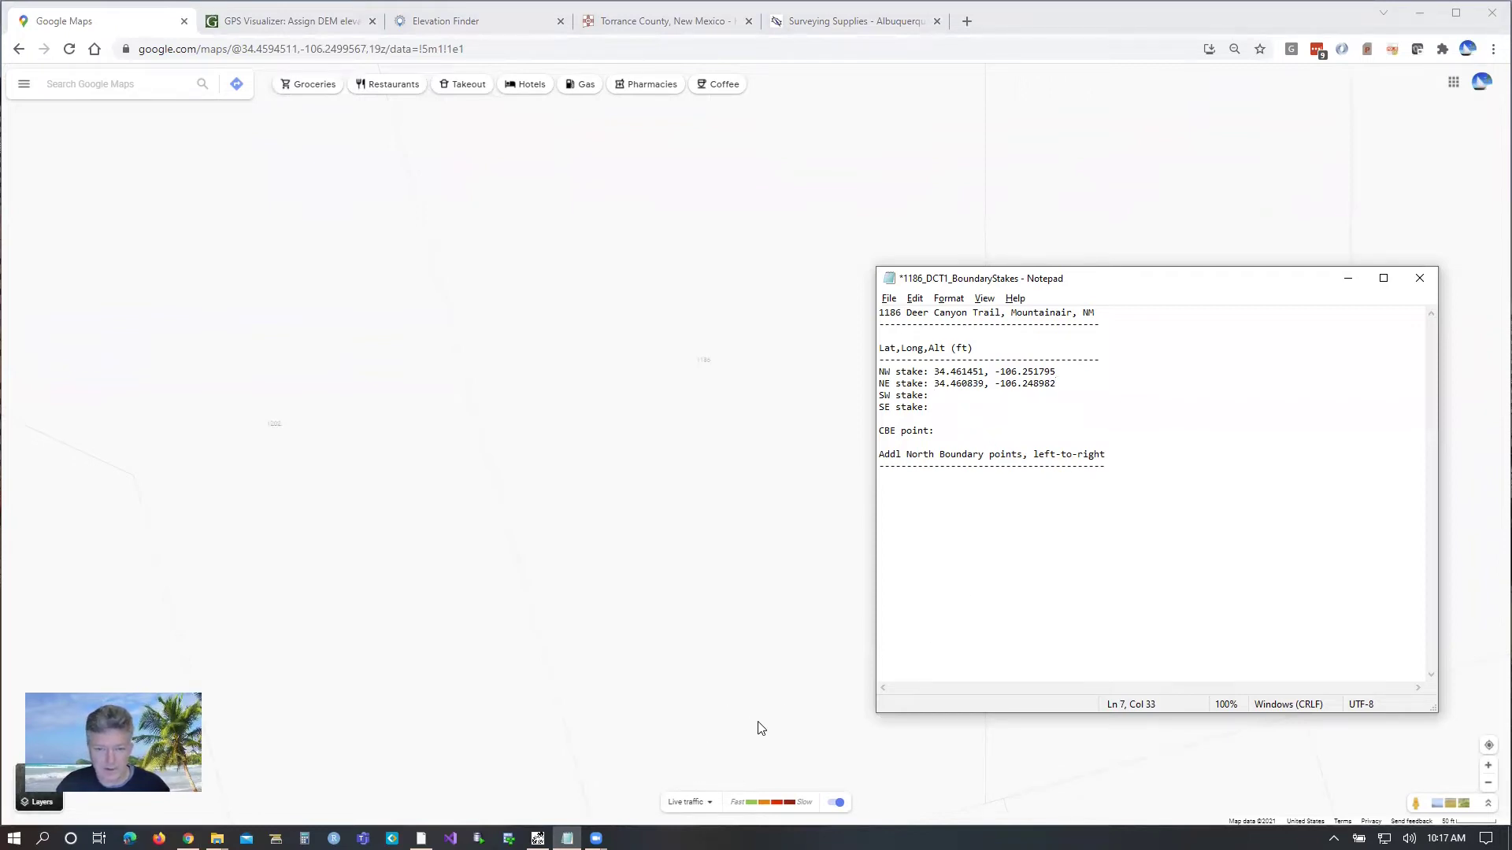
# Step: Pin the southern boundary corner and copy its coordinates 34.457822, -106.250548
pyautogui.moveTo(769, 725); pyautogui.dragTo(763, 540)
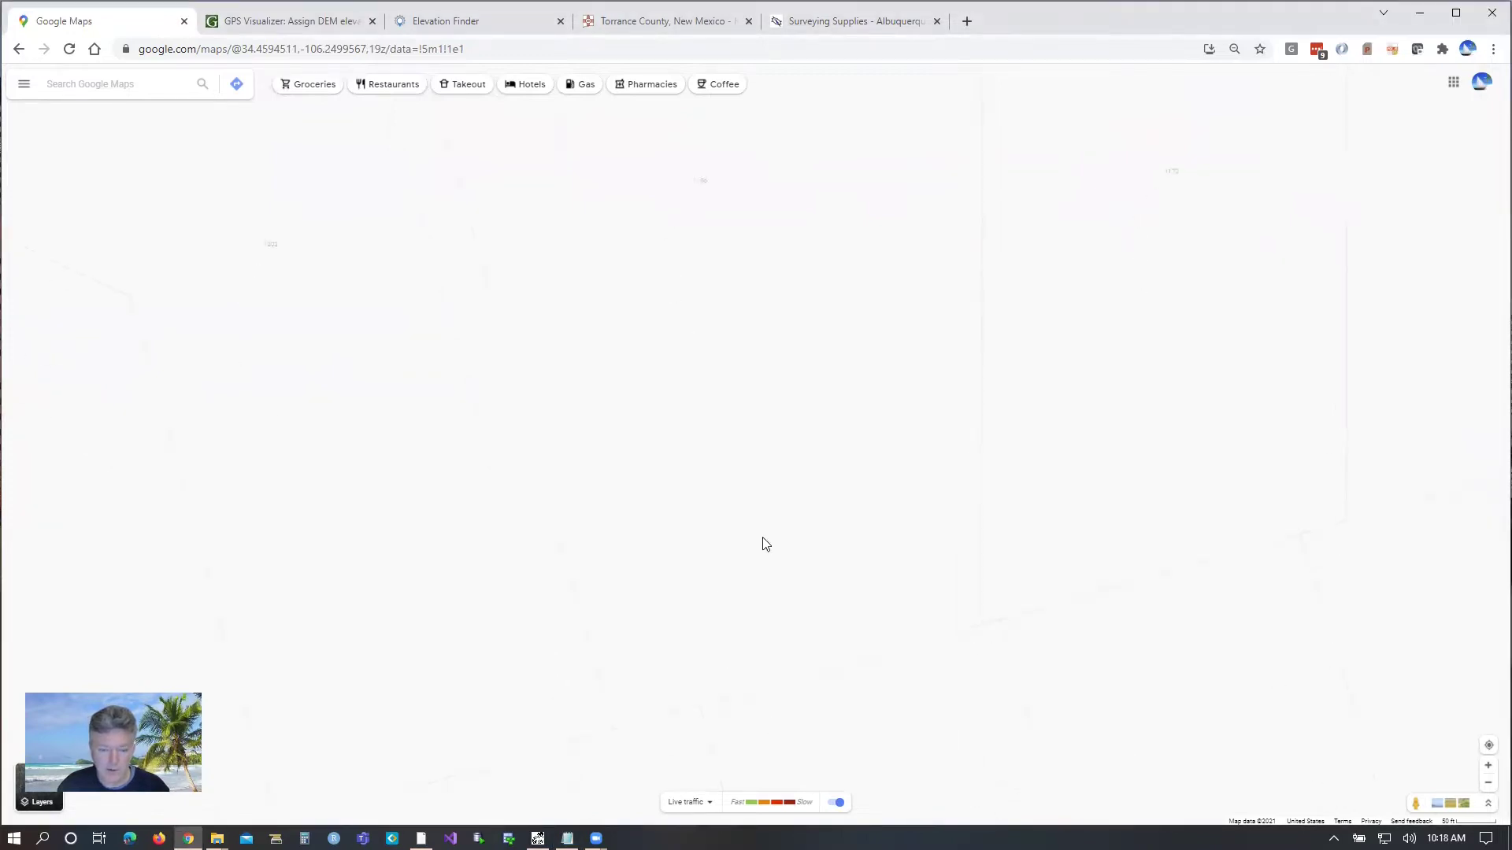
pyautogui.click(614, 729)
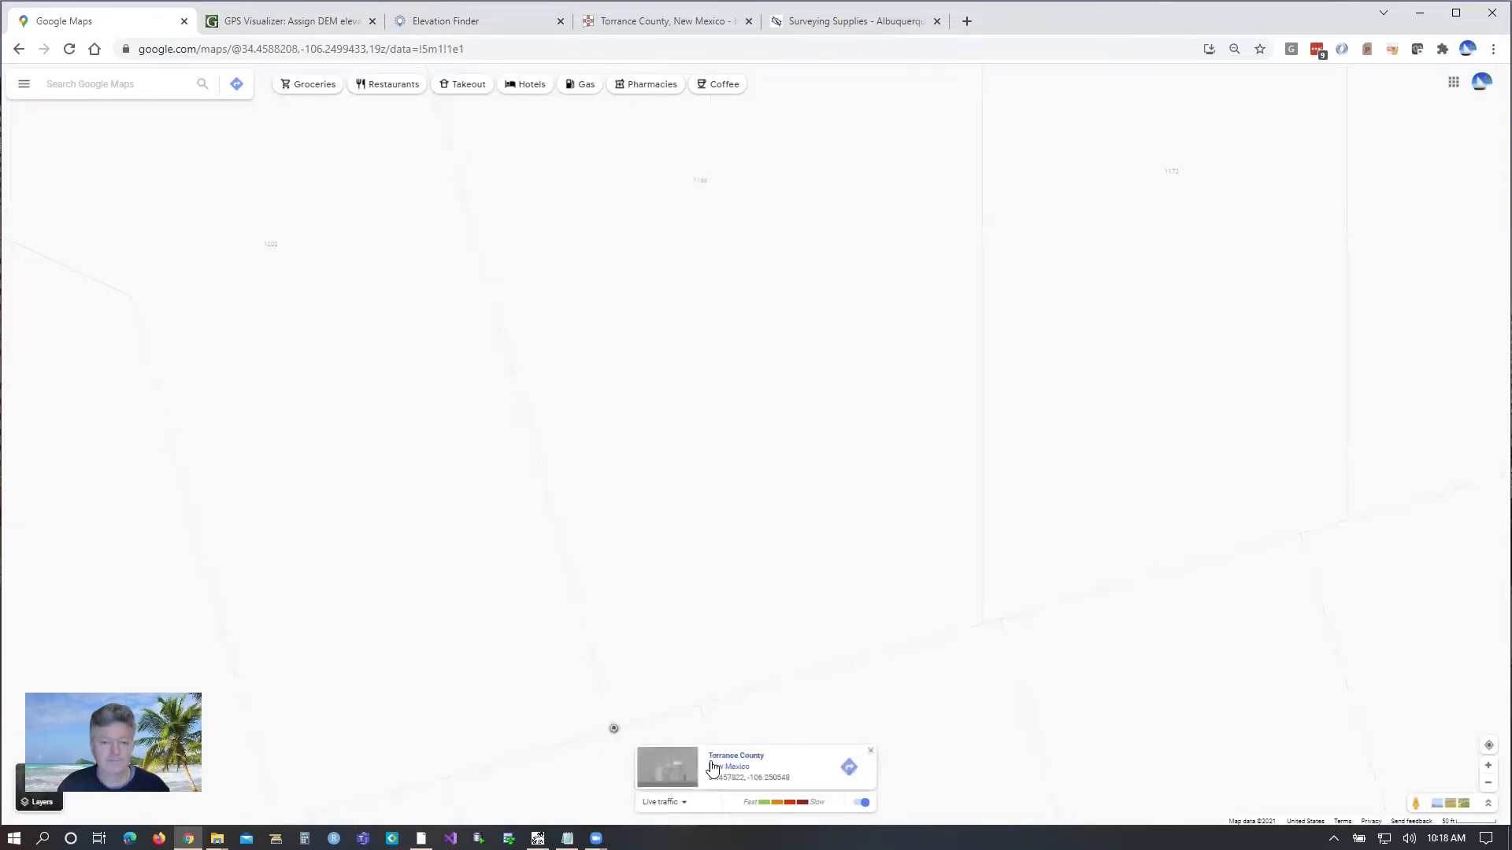
pyautogui.moveTo(703, 778); pyautogui.dragTo(796, 779)
pyautogui.hotkey('ctrl', 'c')
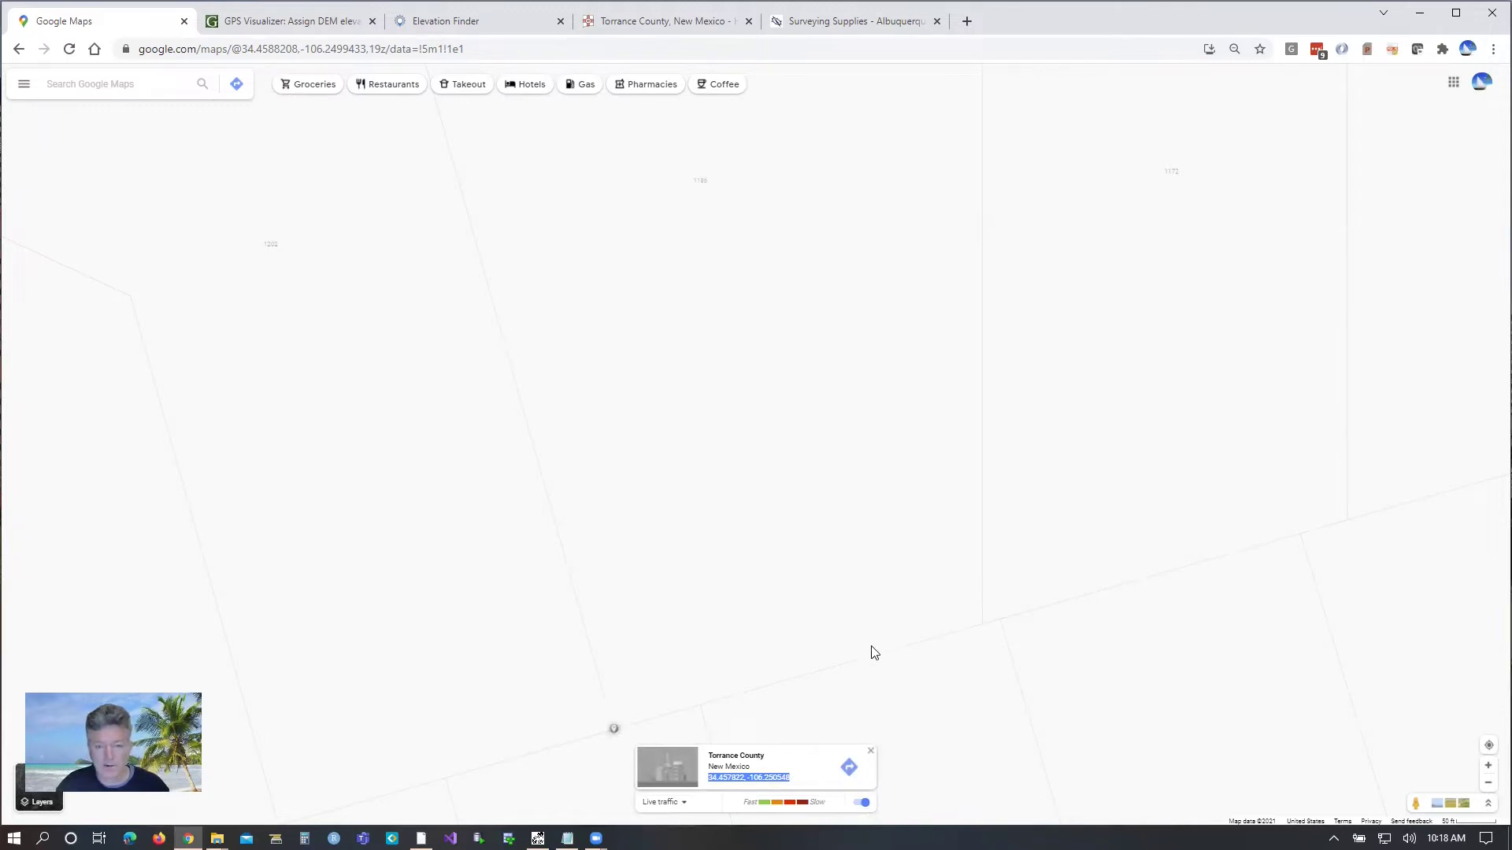
pyautogui.rightClick(734, 776)
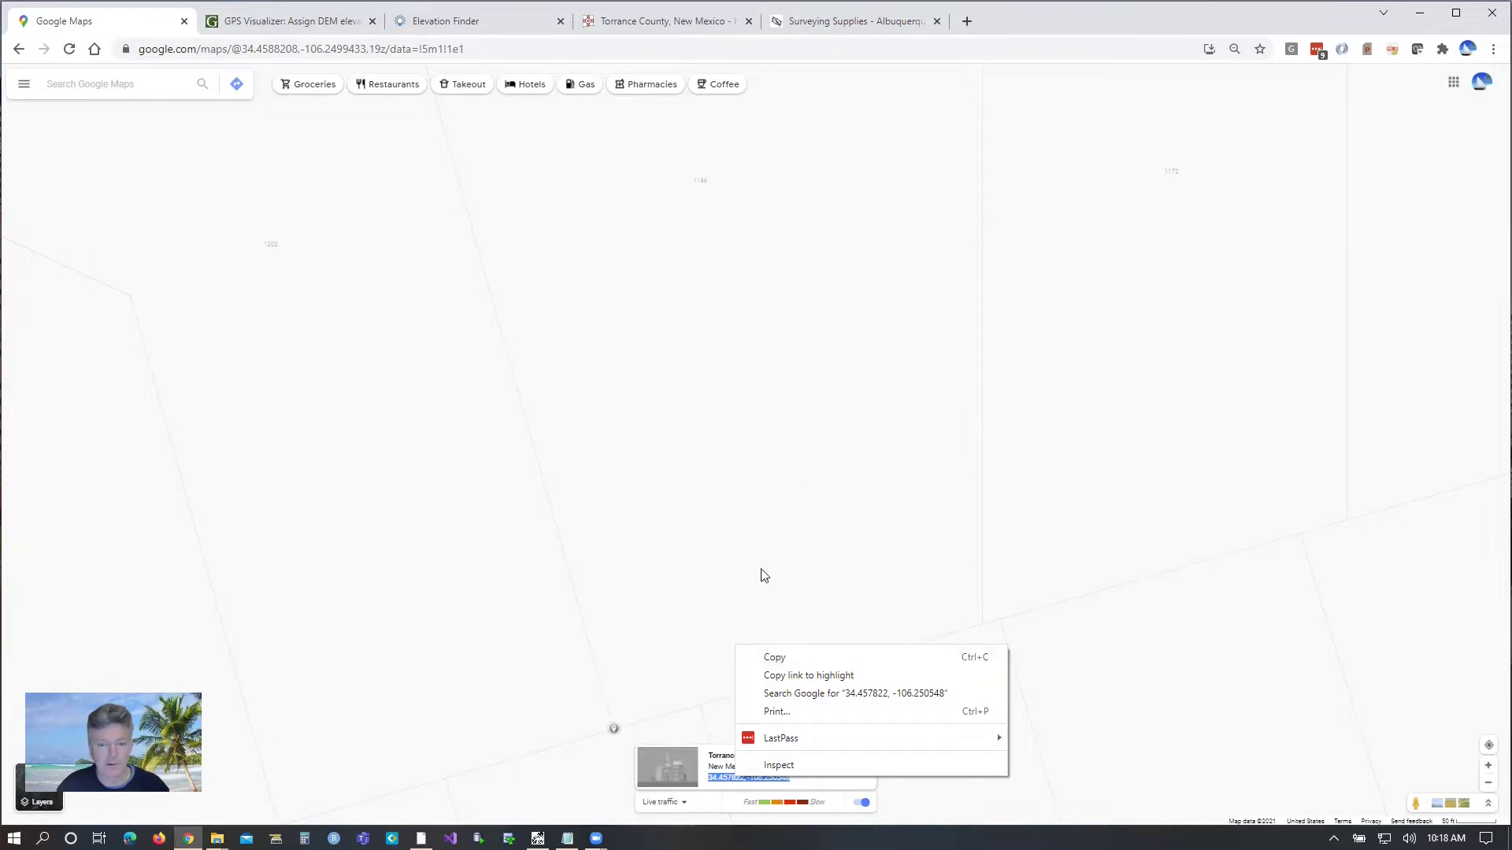
pyautogui.click(750, 520)
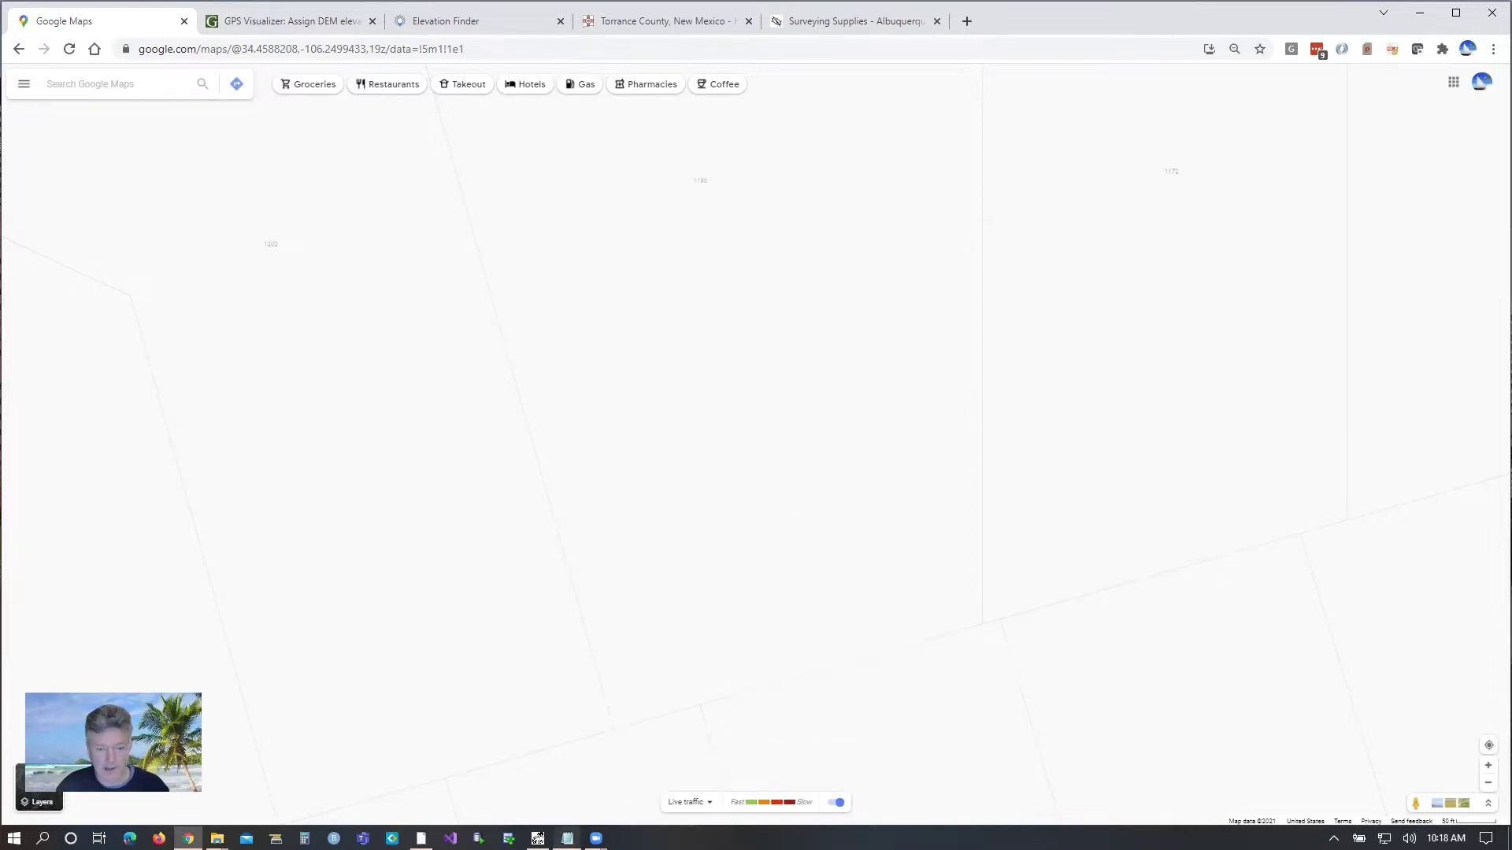
# Step: Fill in the SW stake 34.457822, -106.250548 and SE stake 34.458192, -106.248982
pyautogui.hotkey('alt', 'Tab')
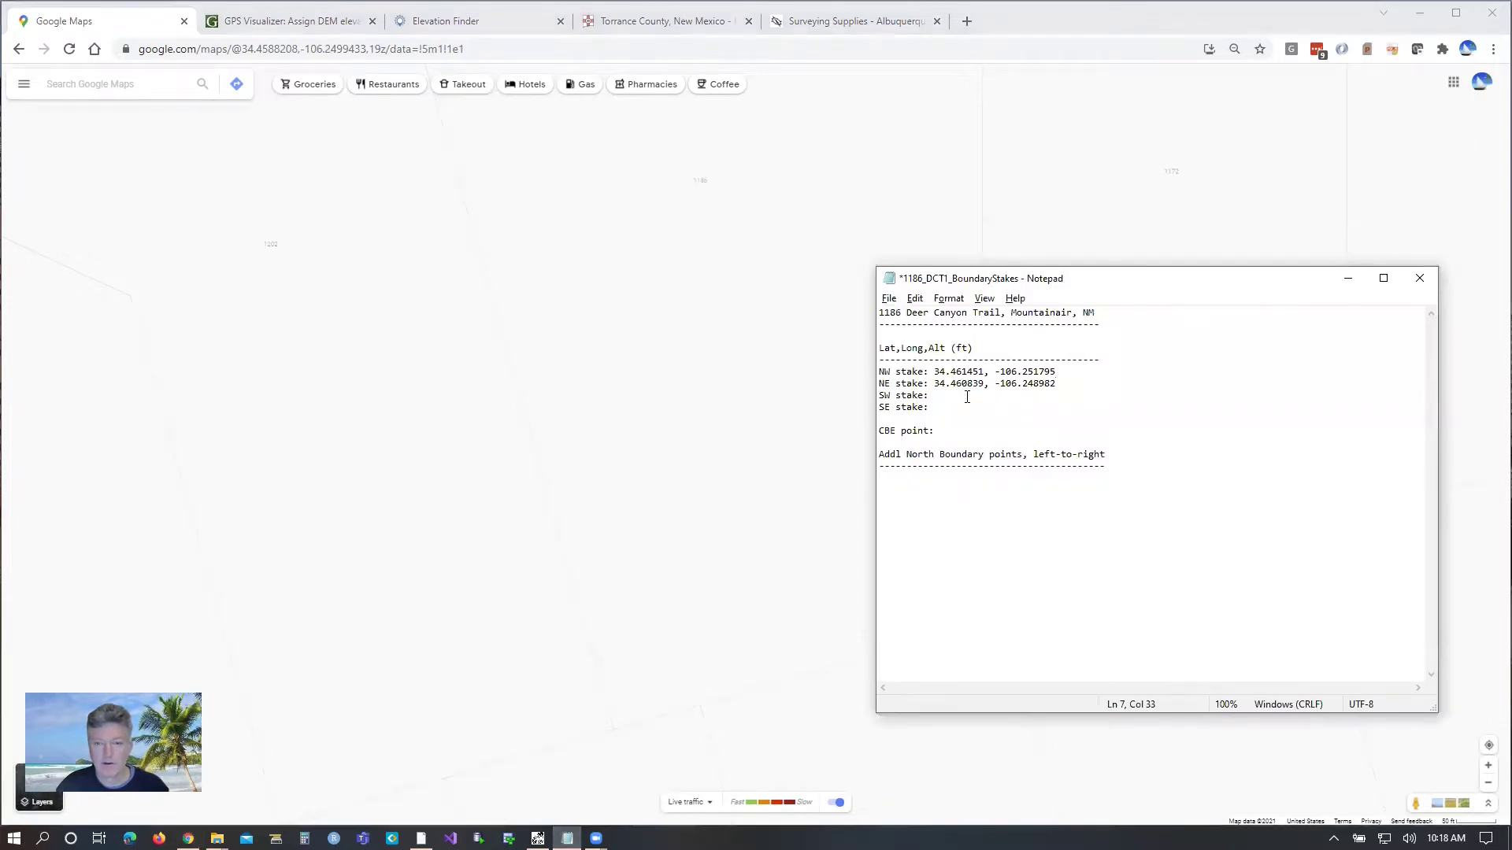
pyautogui.hotkey('ctrl', 'v')
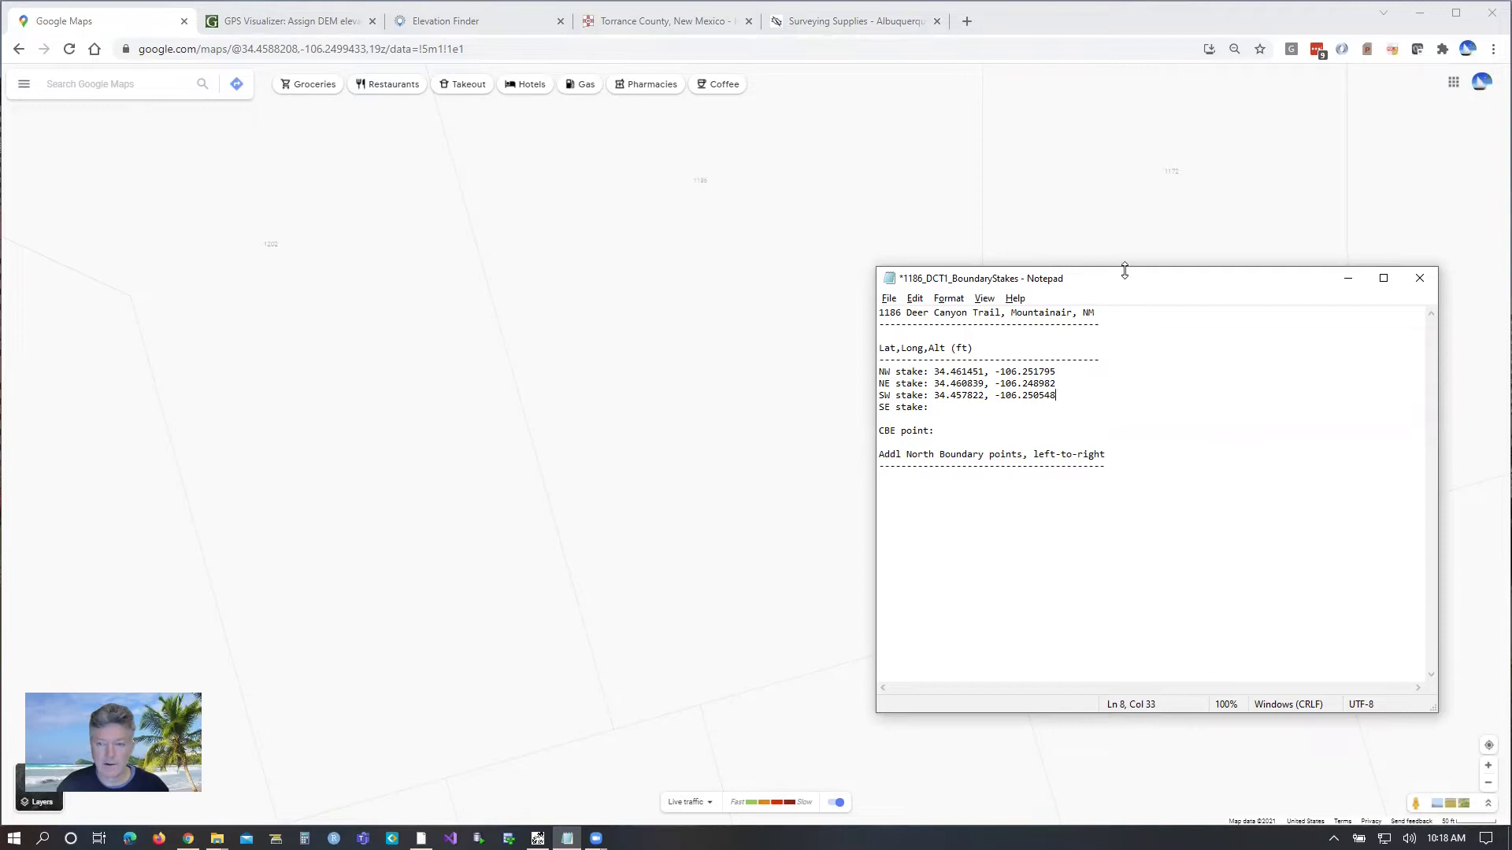
pyautogui.moveTo(824, 315); pyautogui.dragTo(613, 357)
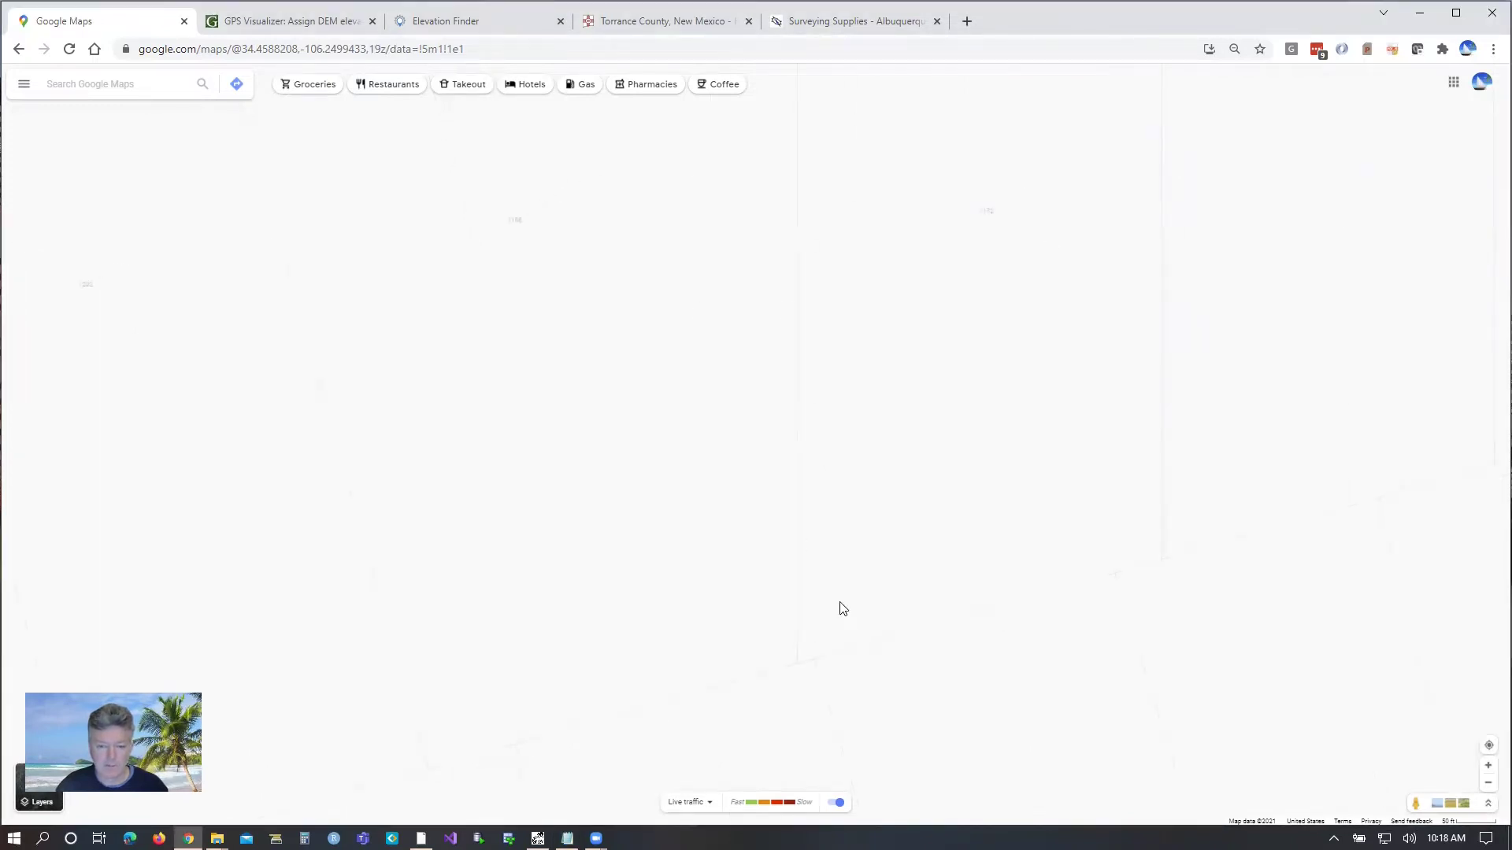
pyautogui.click(797, 663)
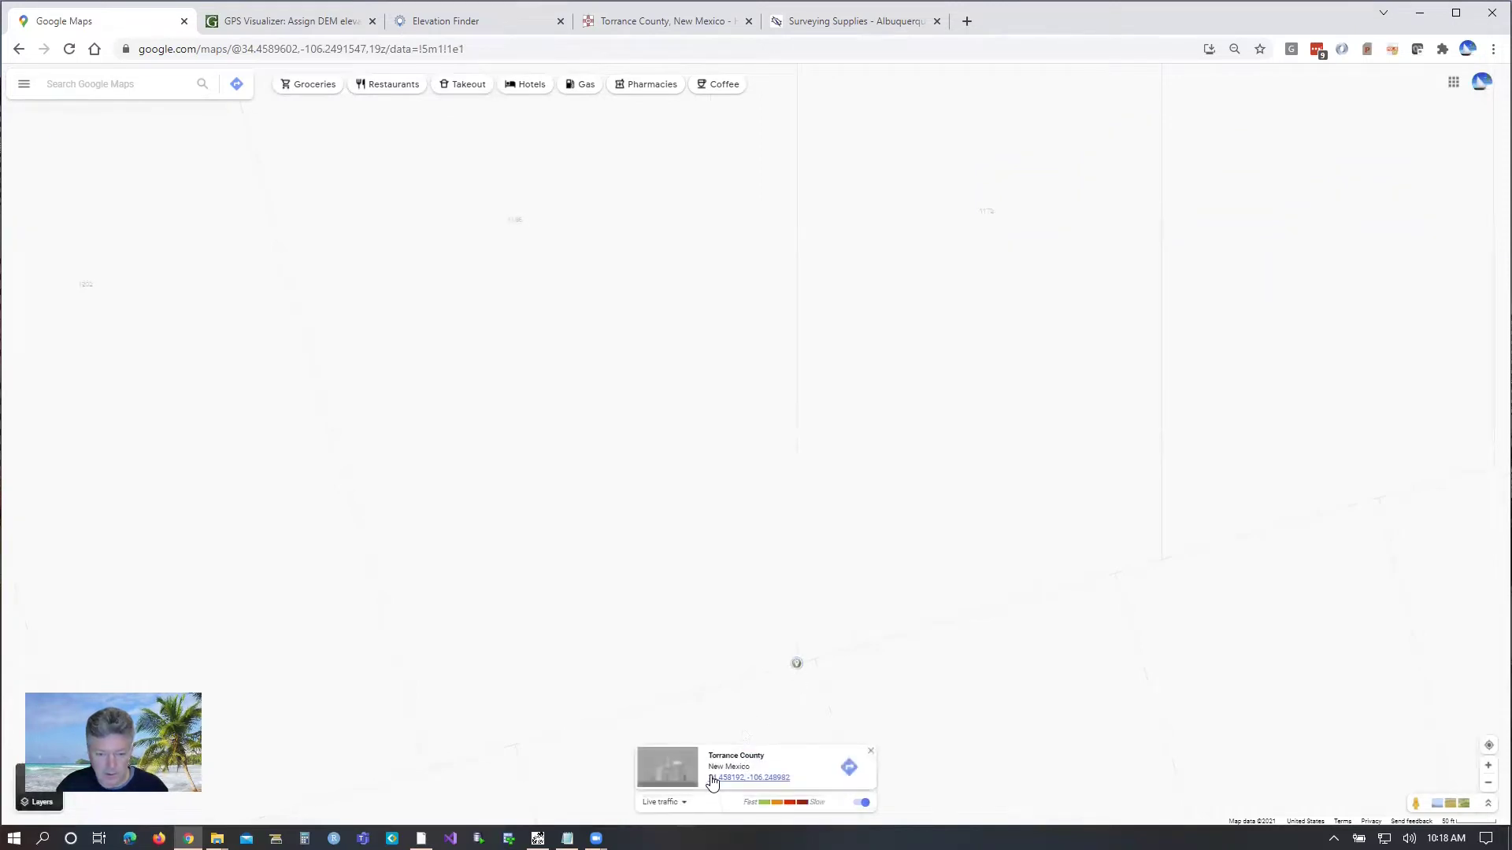
pyautogui.moveTo(708, 778); pyautogui.dragTo(797, 778)
pyautogui.hotkey('ctrl', 'c')
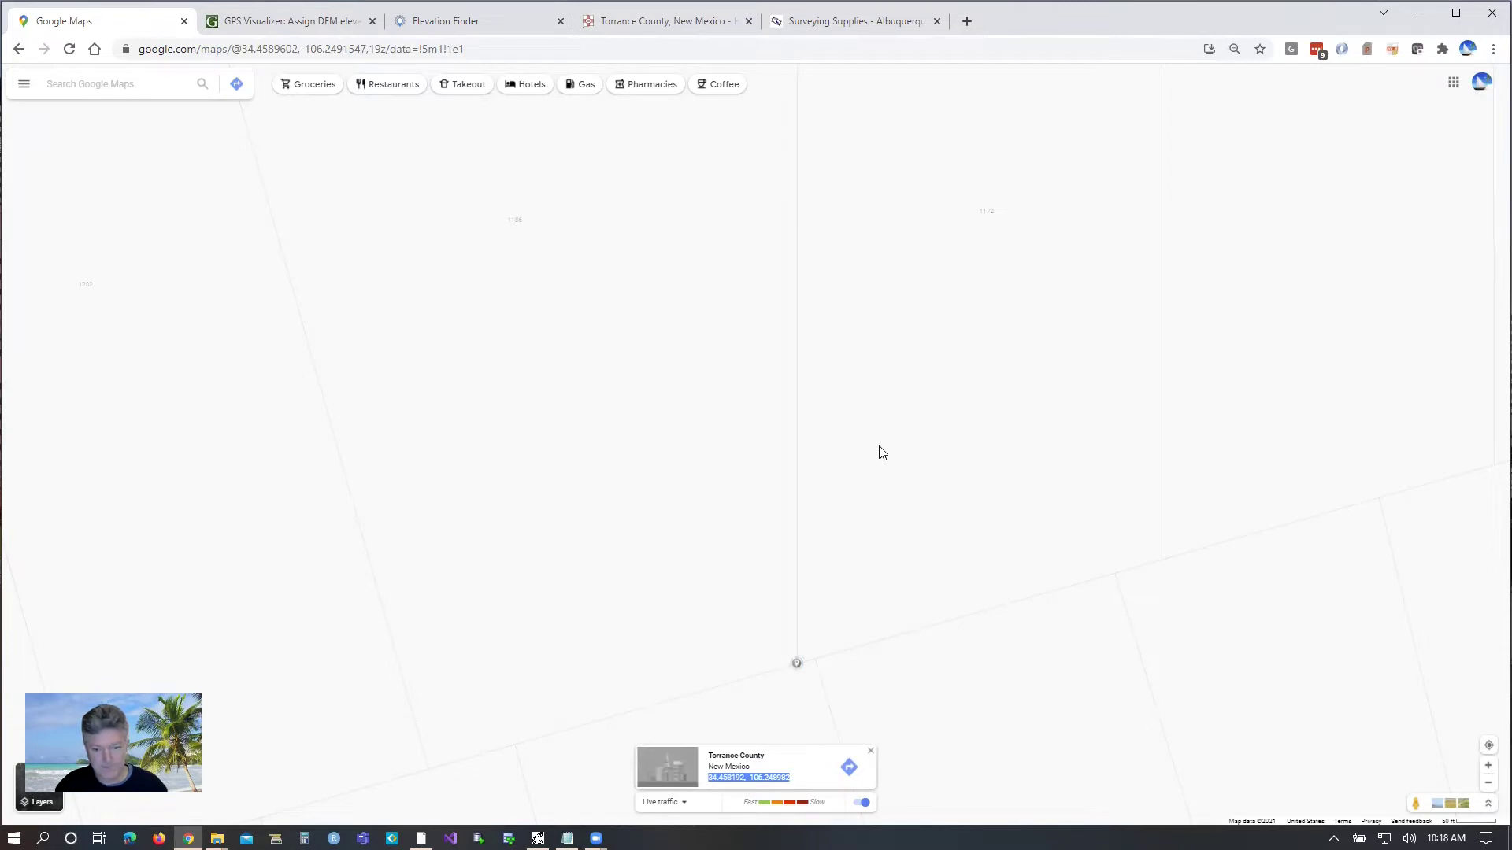
pyautogui.click(567, 839)
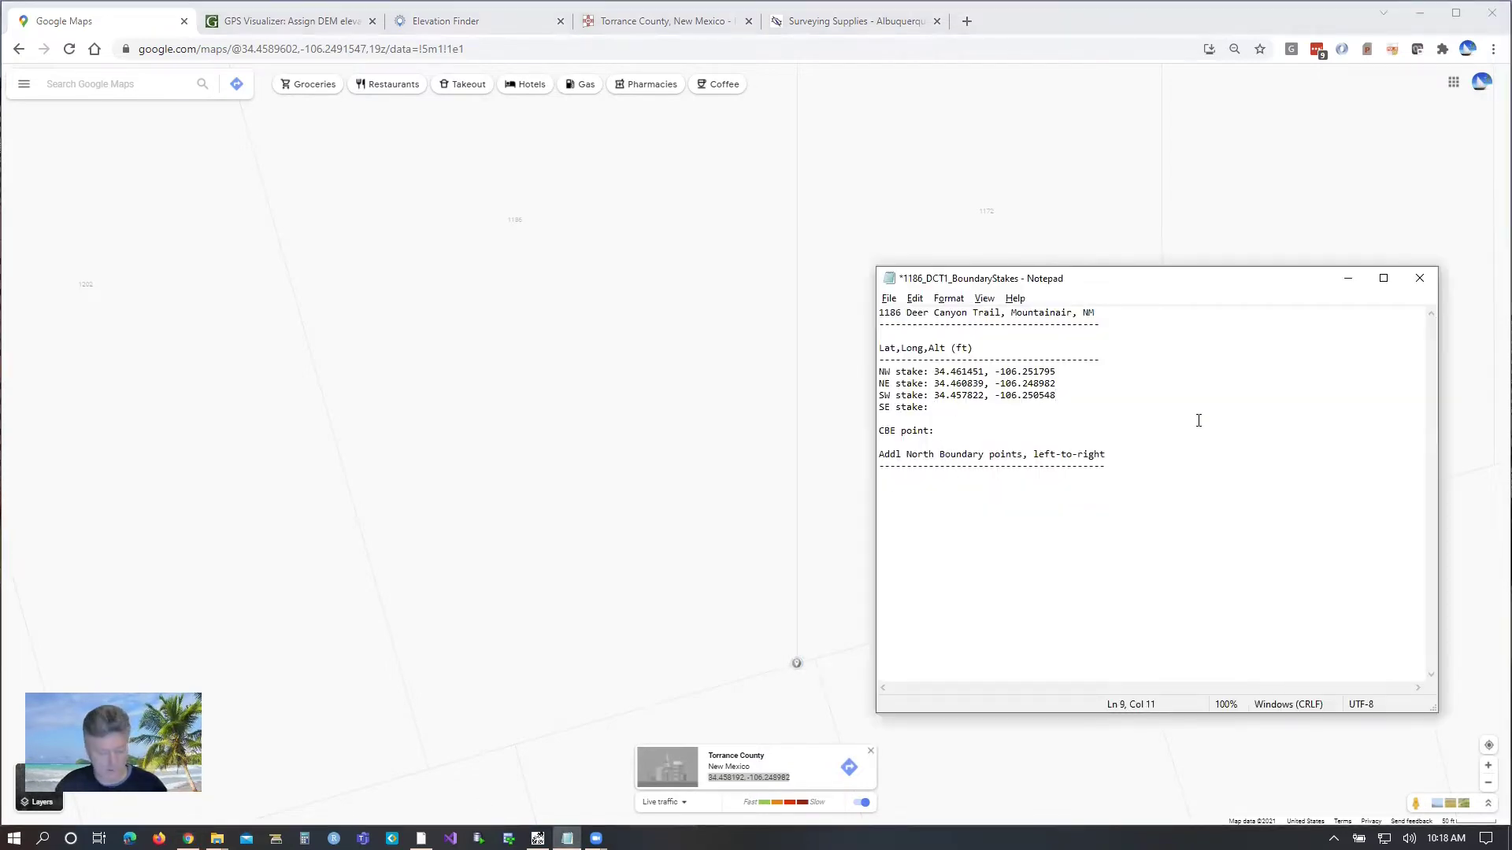
pyautogui.hotkey('ctrl', 'v')
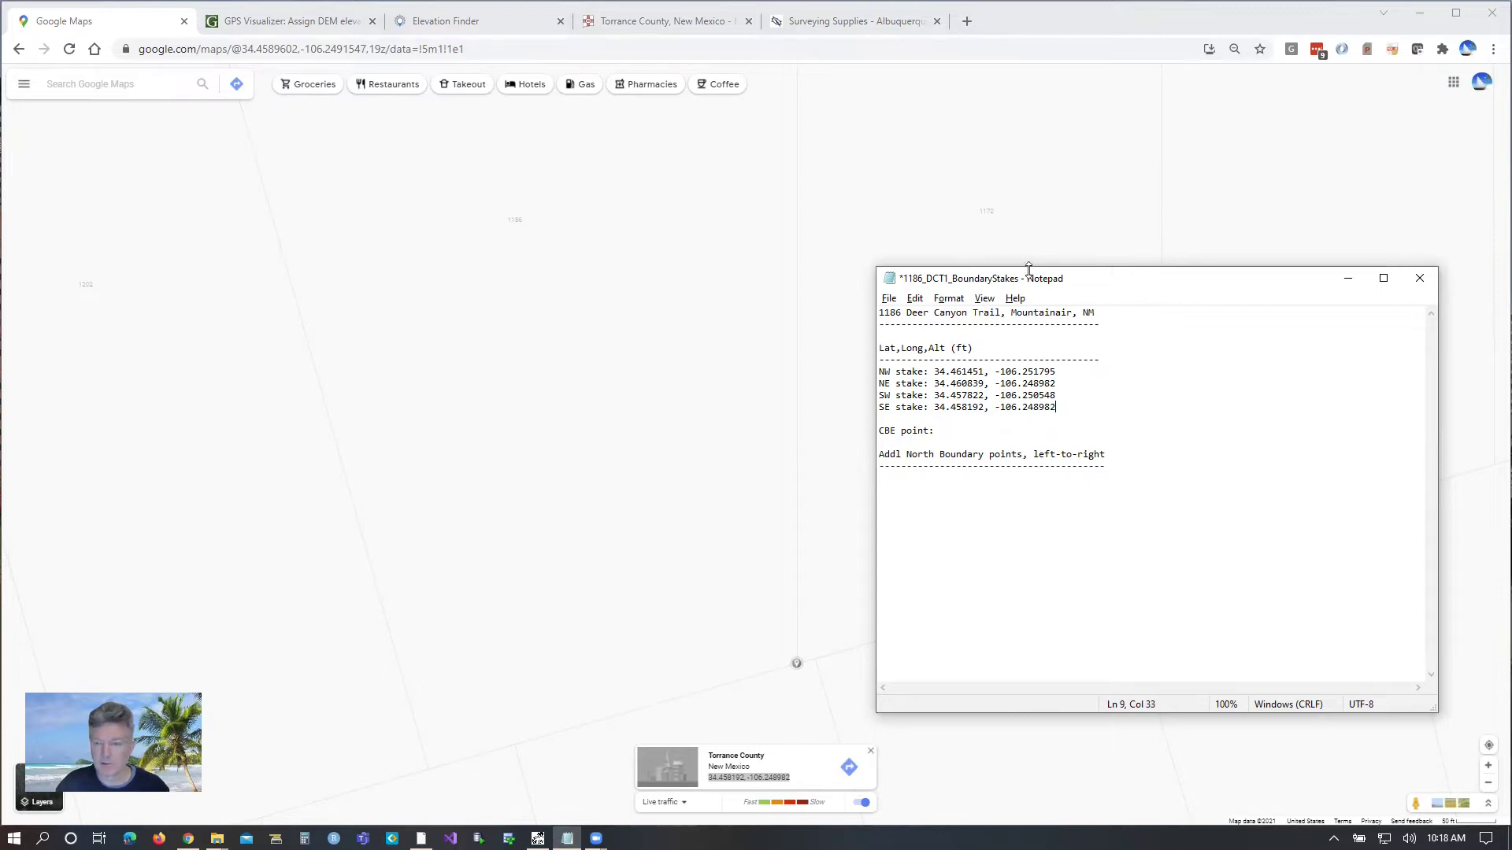
pyautogui.moveTo(596, 183); pyautogui.dragTo(729, 627)
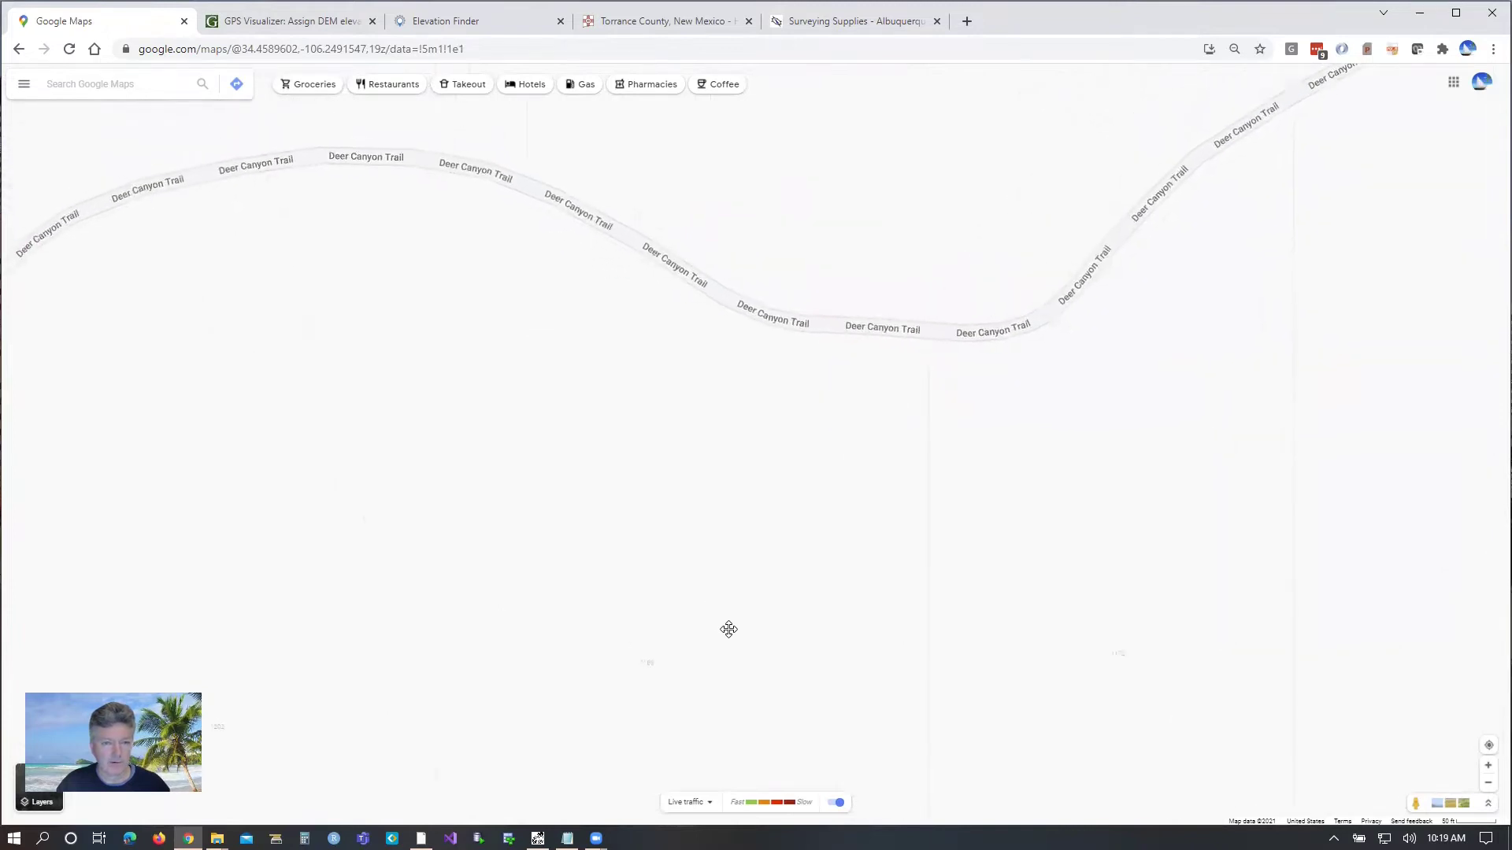
pyautogui.scroll(2, 459, 227)
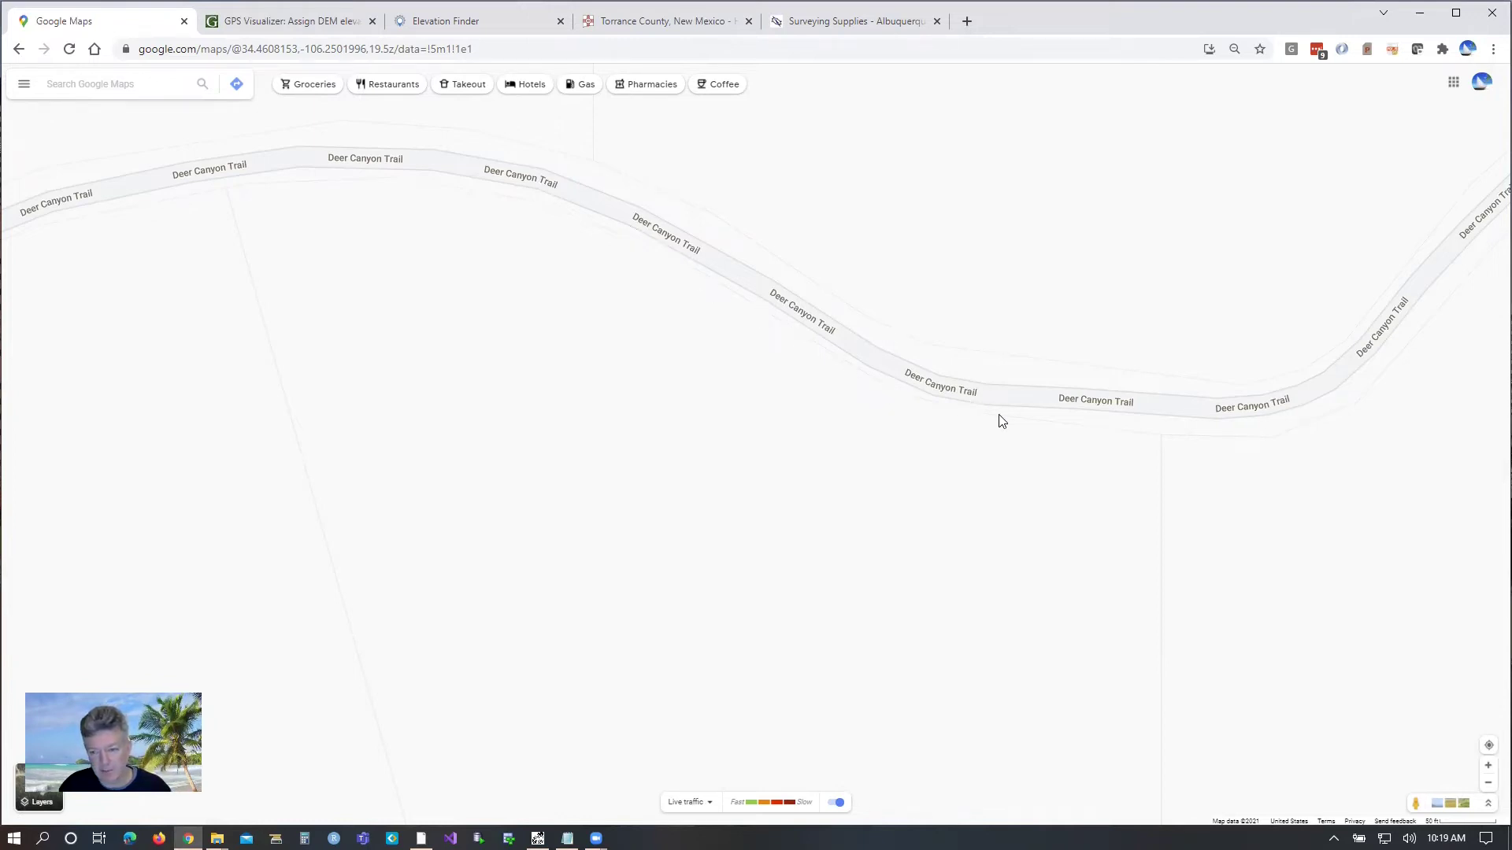
# Step: Add trail point 34.461478, -106.251282 as the first north-boundary point
pyautogui.click(397, 179)
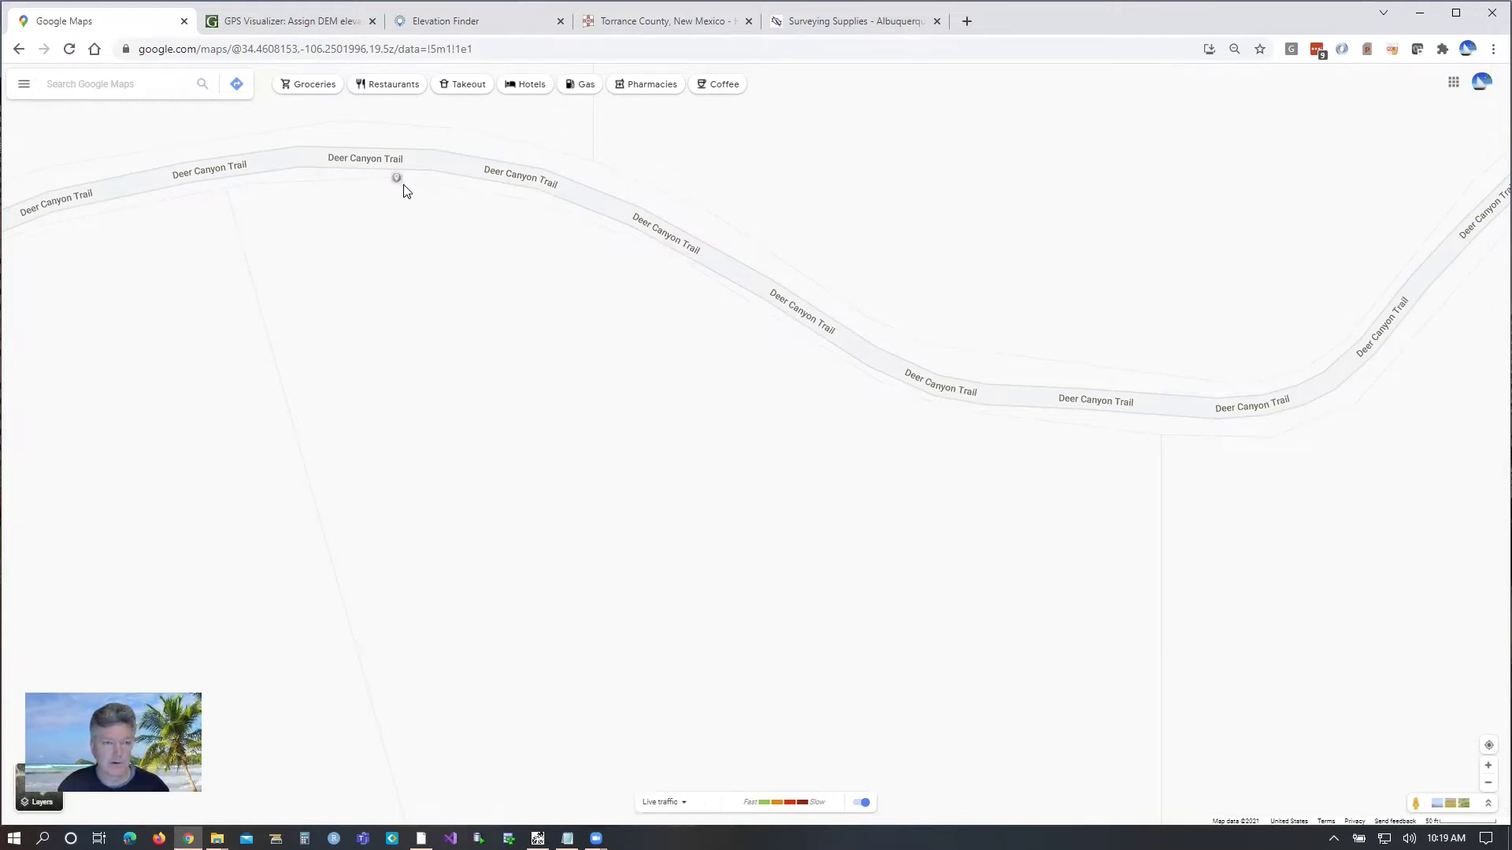
pyautogui.moveTo(706, 781); pyautogui.dragTo(796, 781)
pyautogui.hotkey('ctrl', 'c')
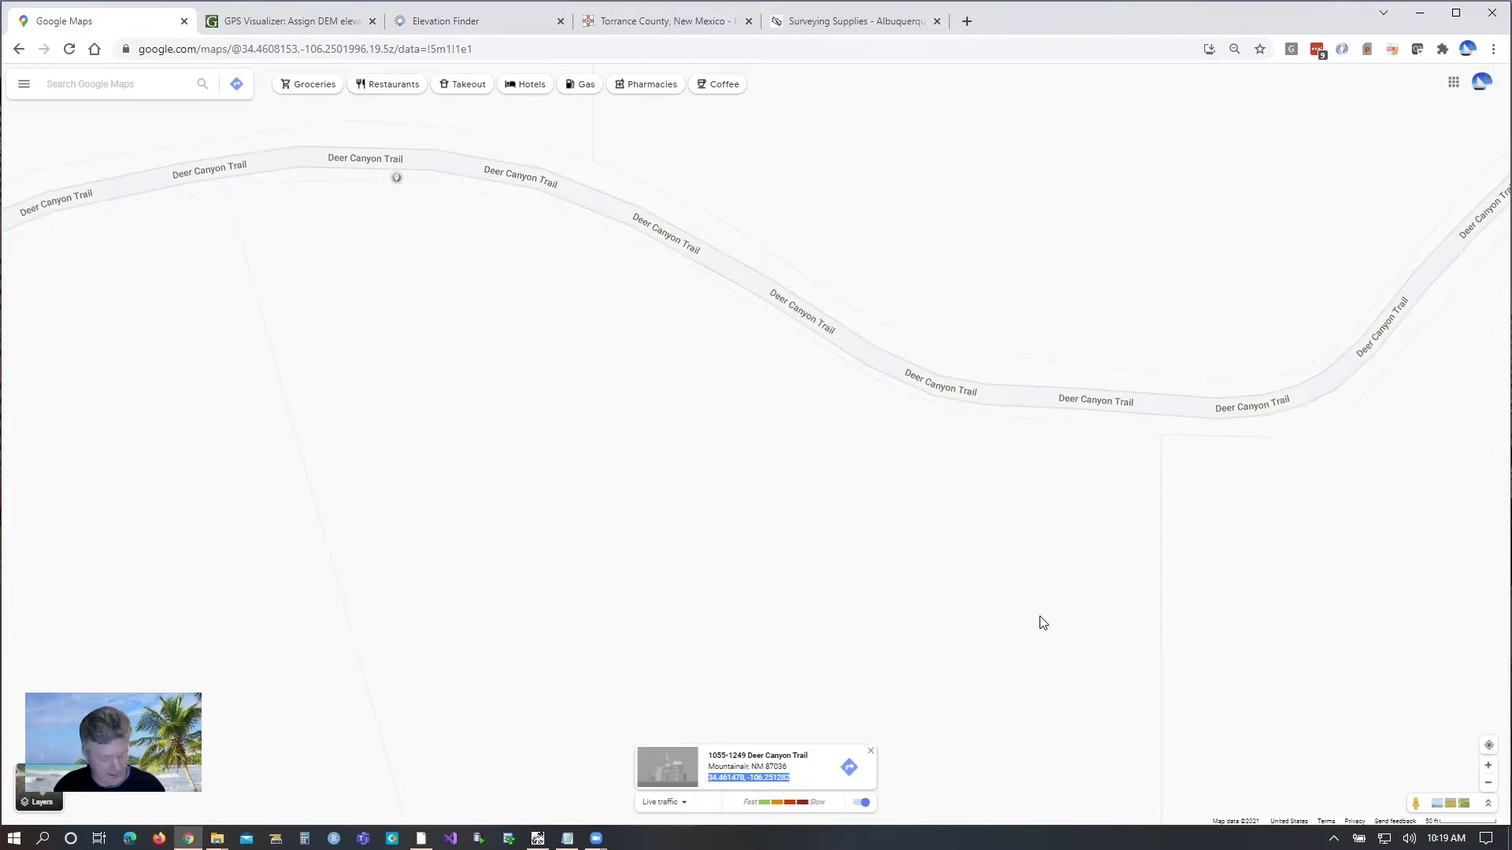
pyautogui.click(567, 839)
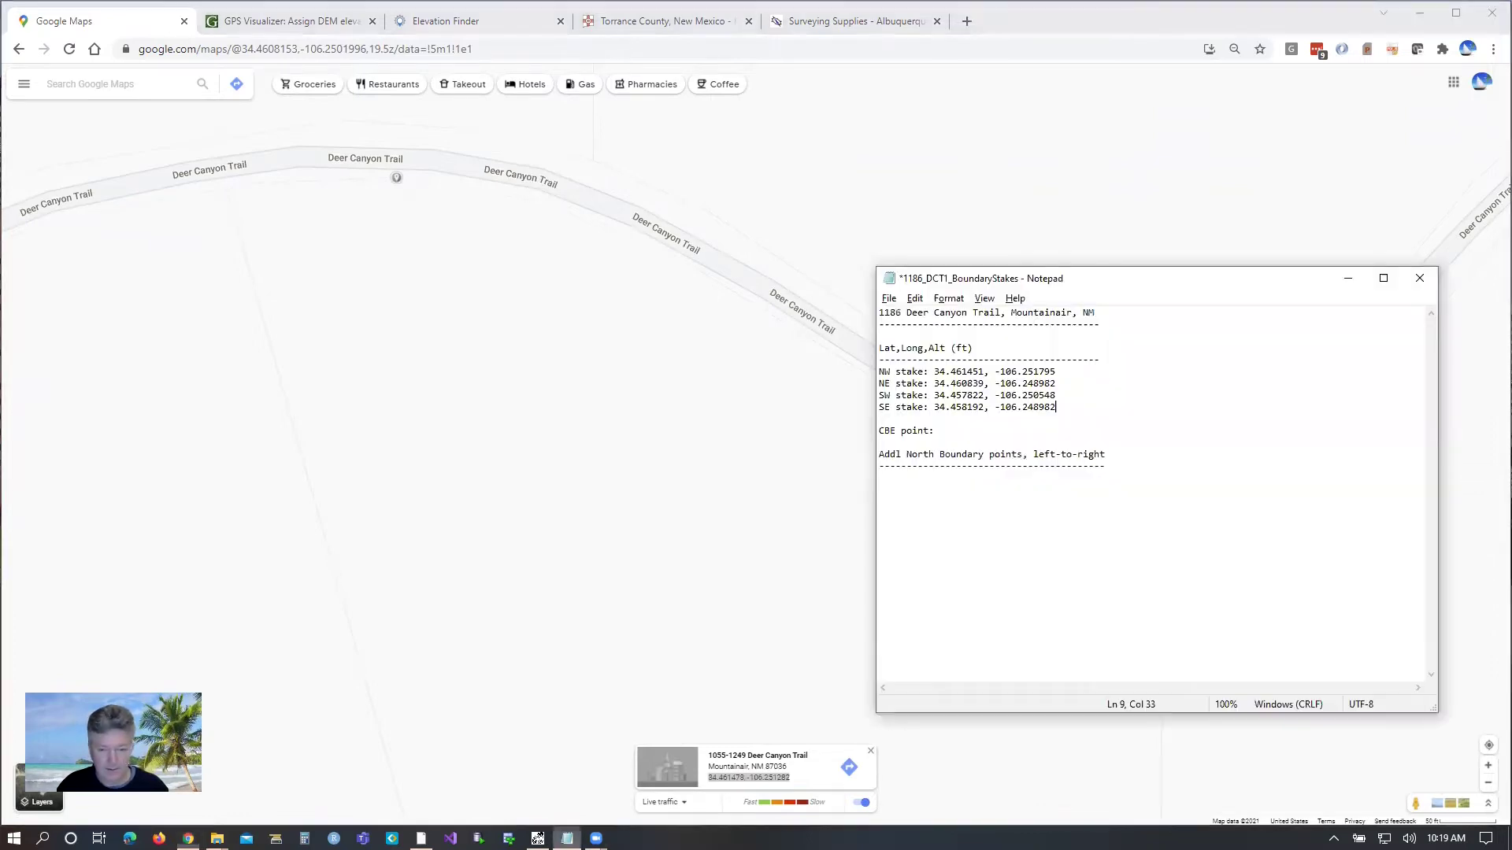
pyautogui.click(897, 479)
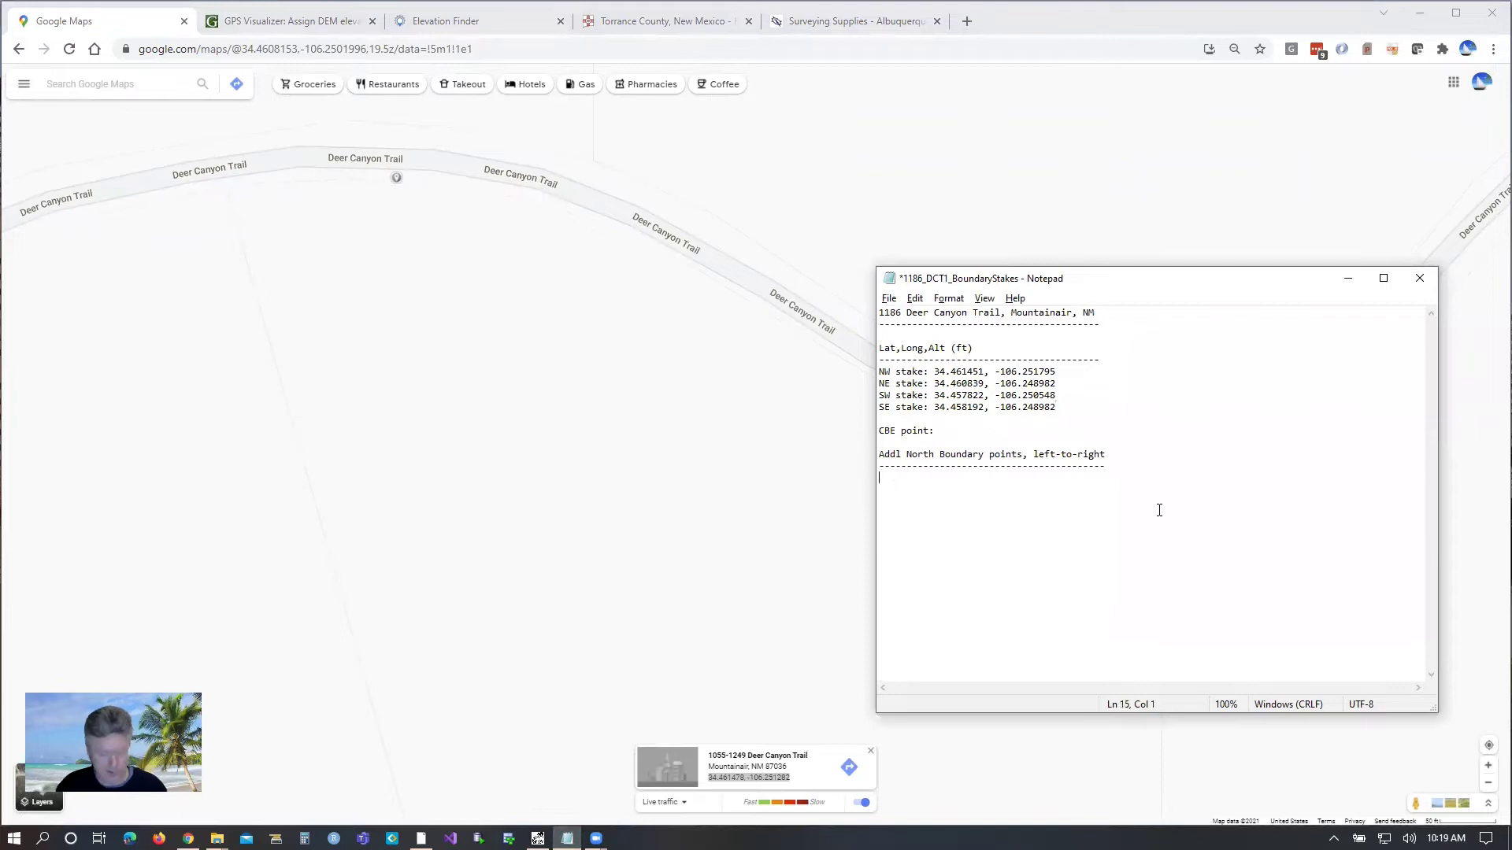
pyautogui.hotkey('ctrl', 'v')
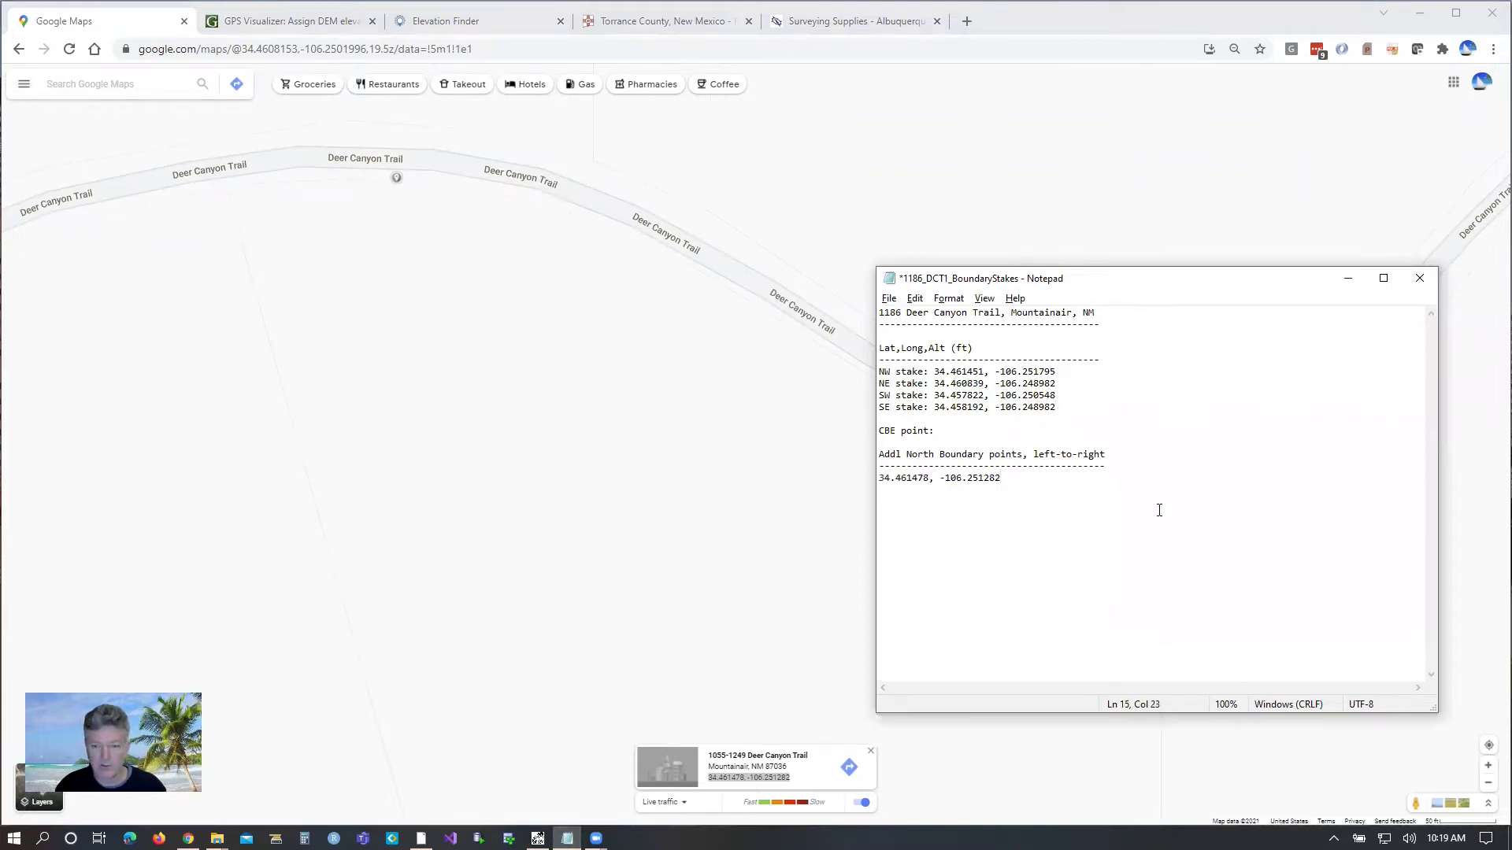
pyautogui.click(542, 209)
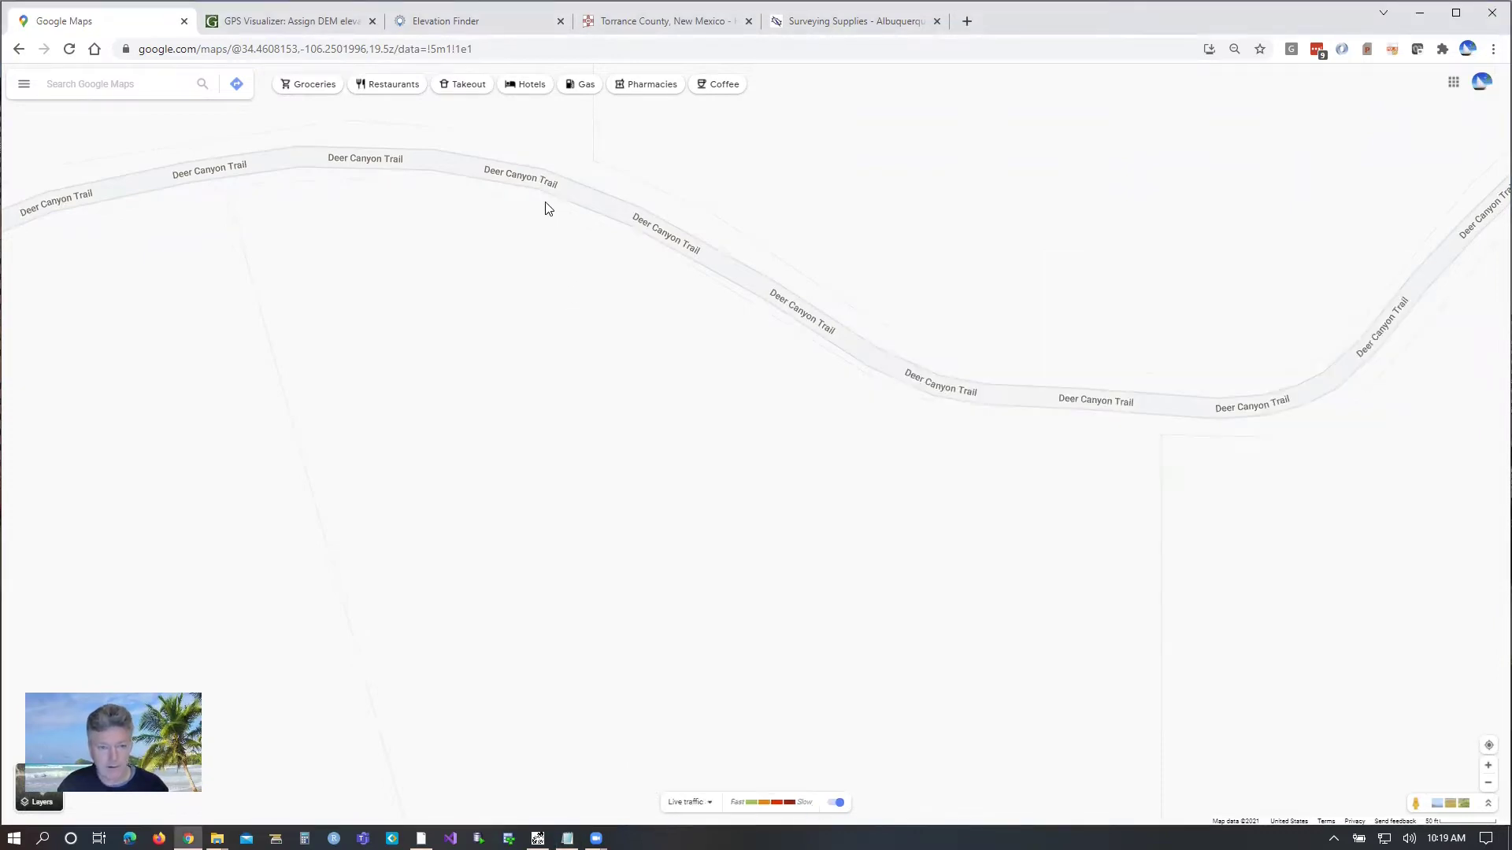
# Step: Pin the next trail bend and paste the copied coordinates on the following line
pyautogui.click(541, 202)
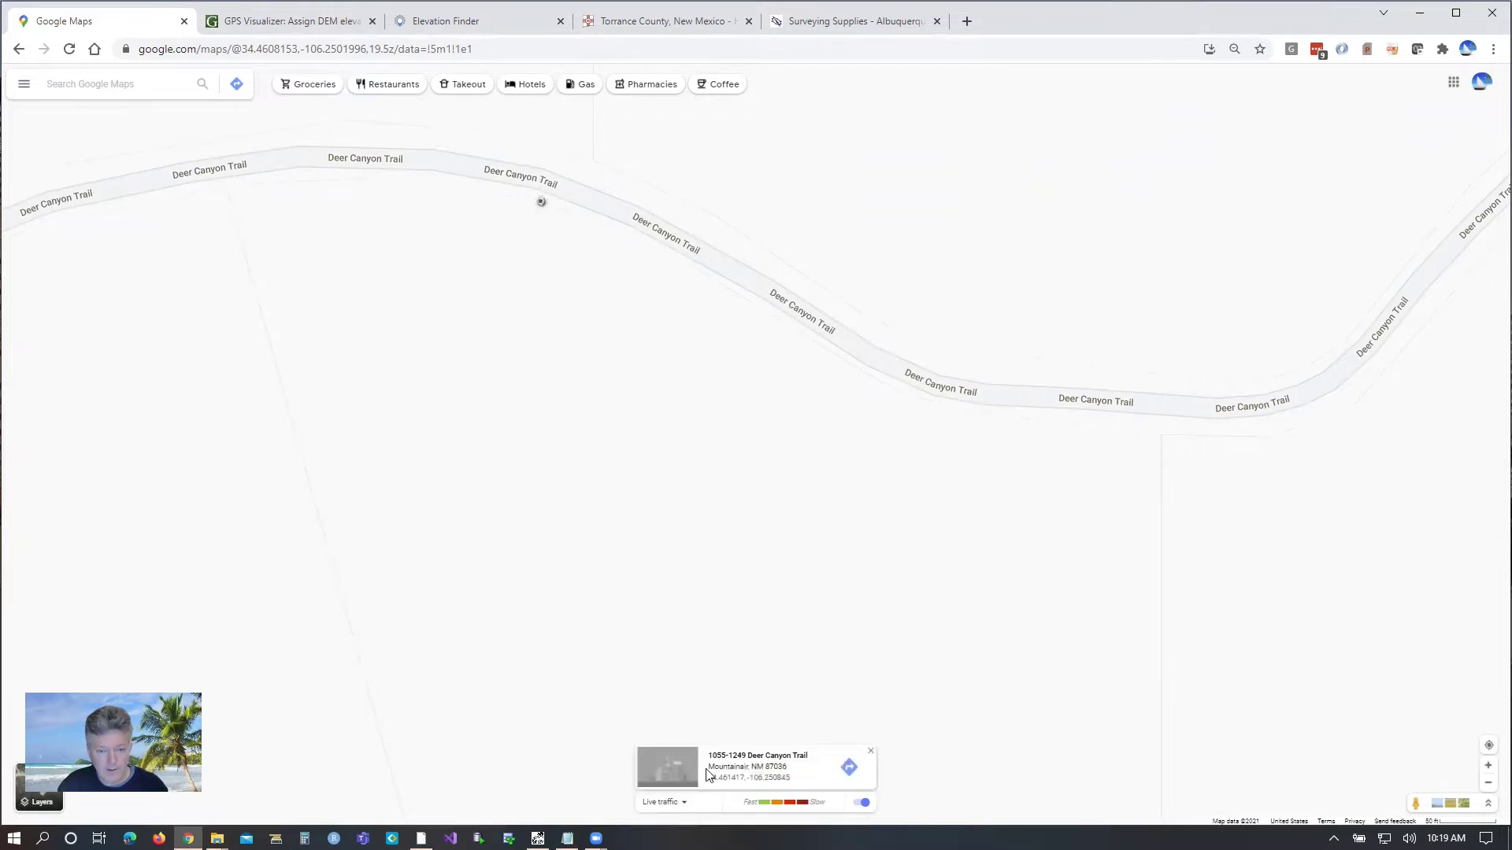
pyautogui.moveTo(706, 779); pyautogui.dragTo(802, 780)
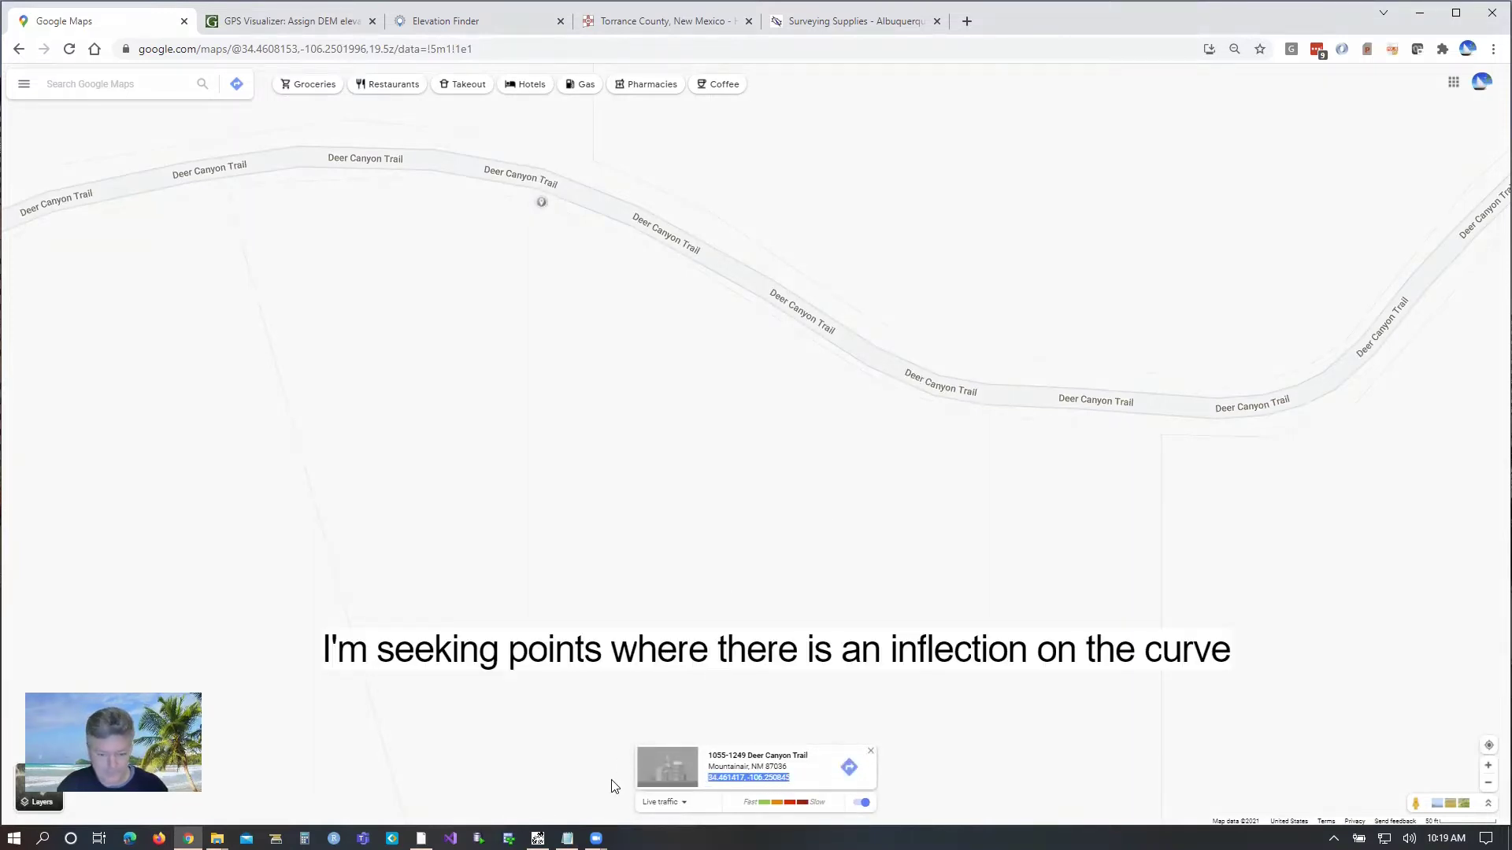
pyautogui.click(567, 837)
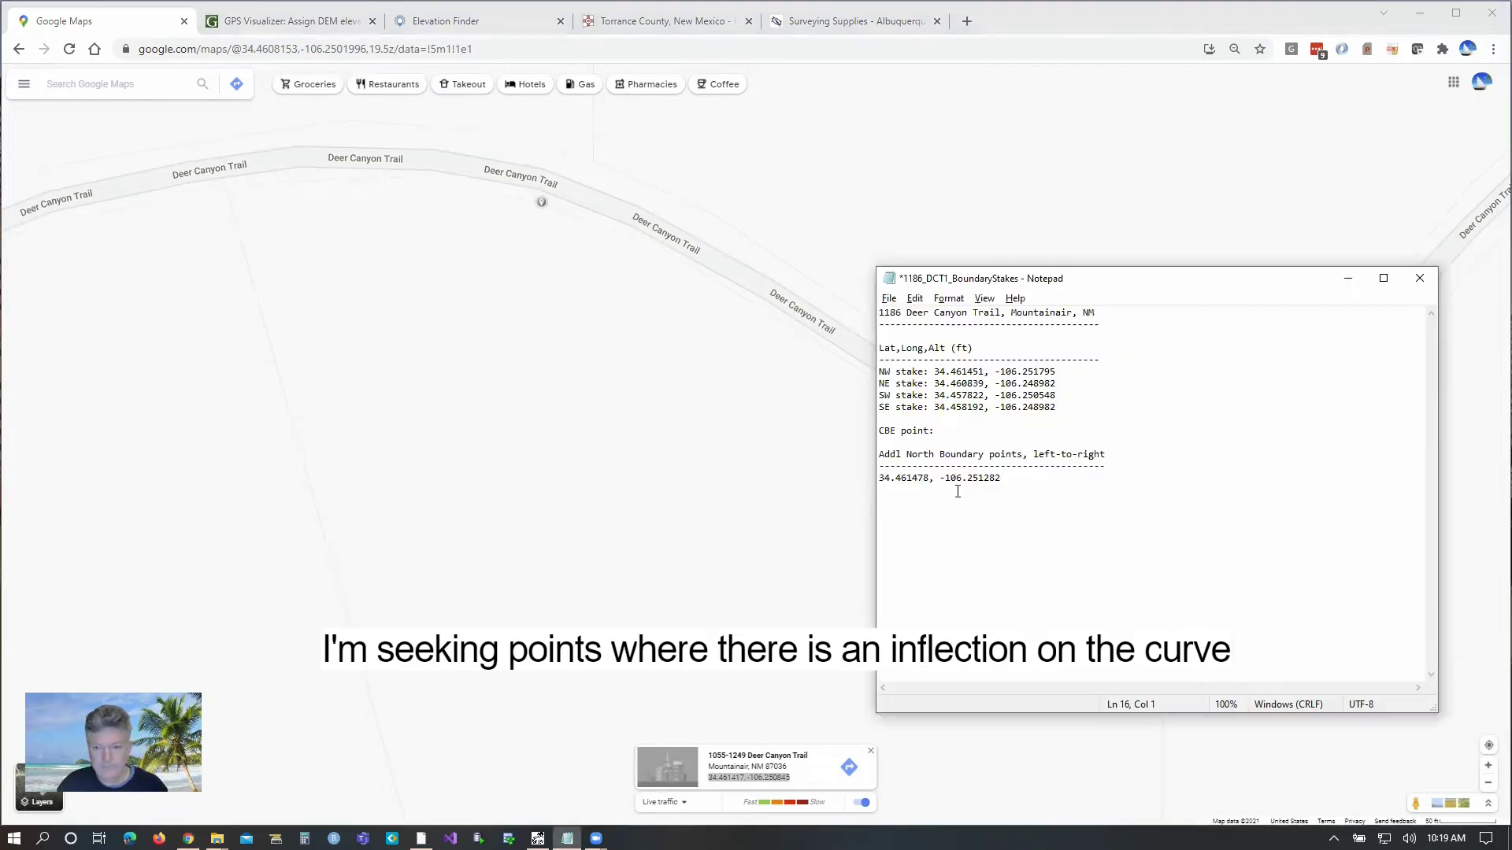
pyautogui.hotkey('ctrl', 'v')
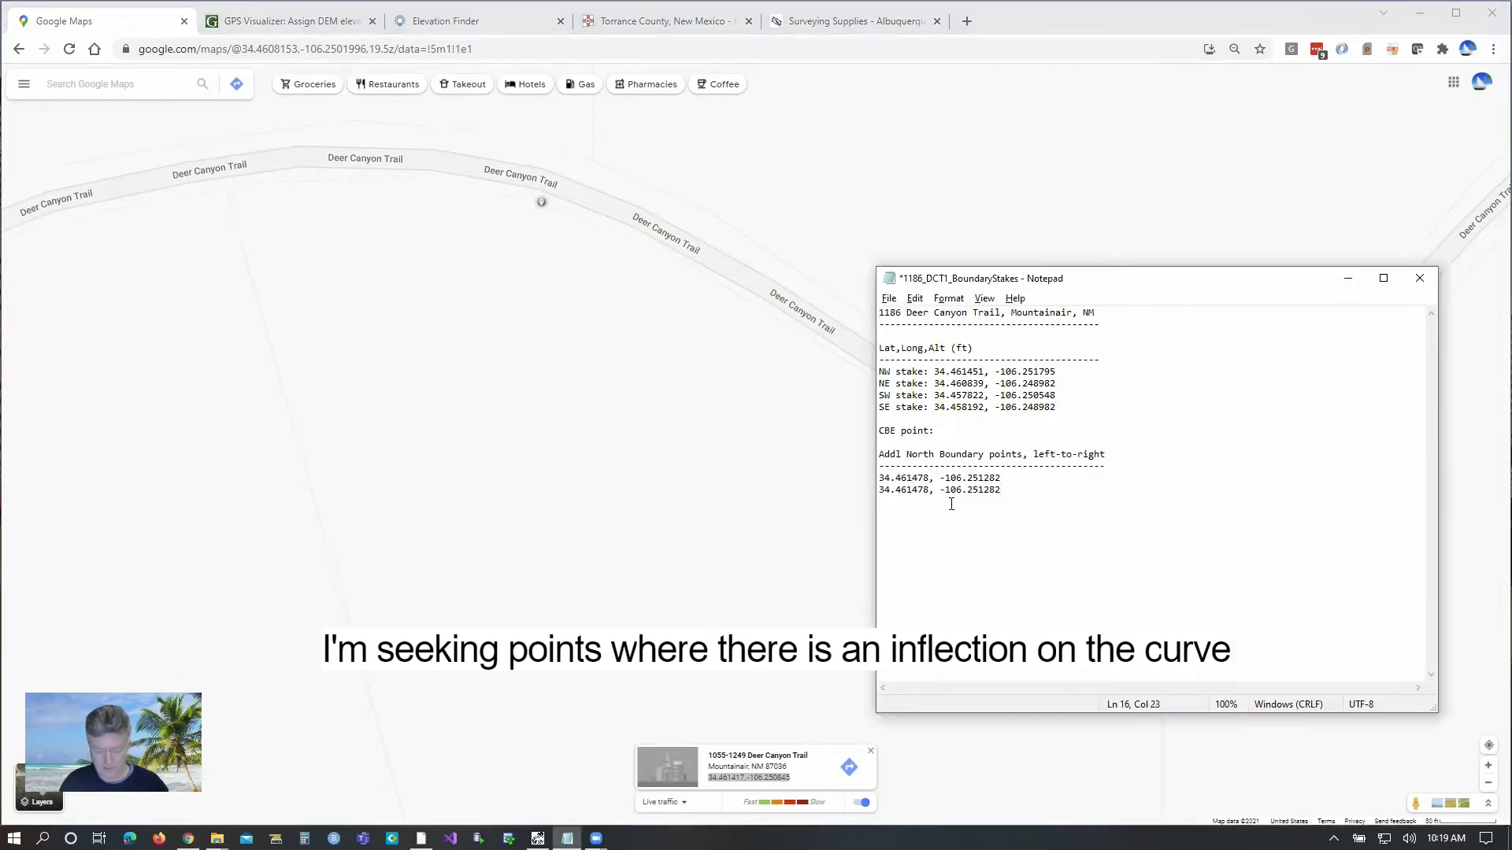
pyautogui.click(682, 265)
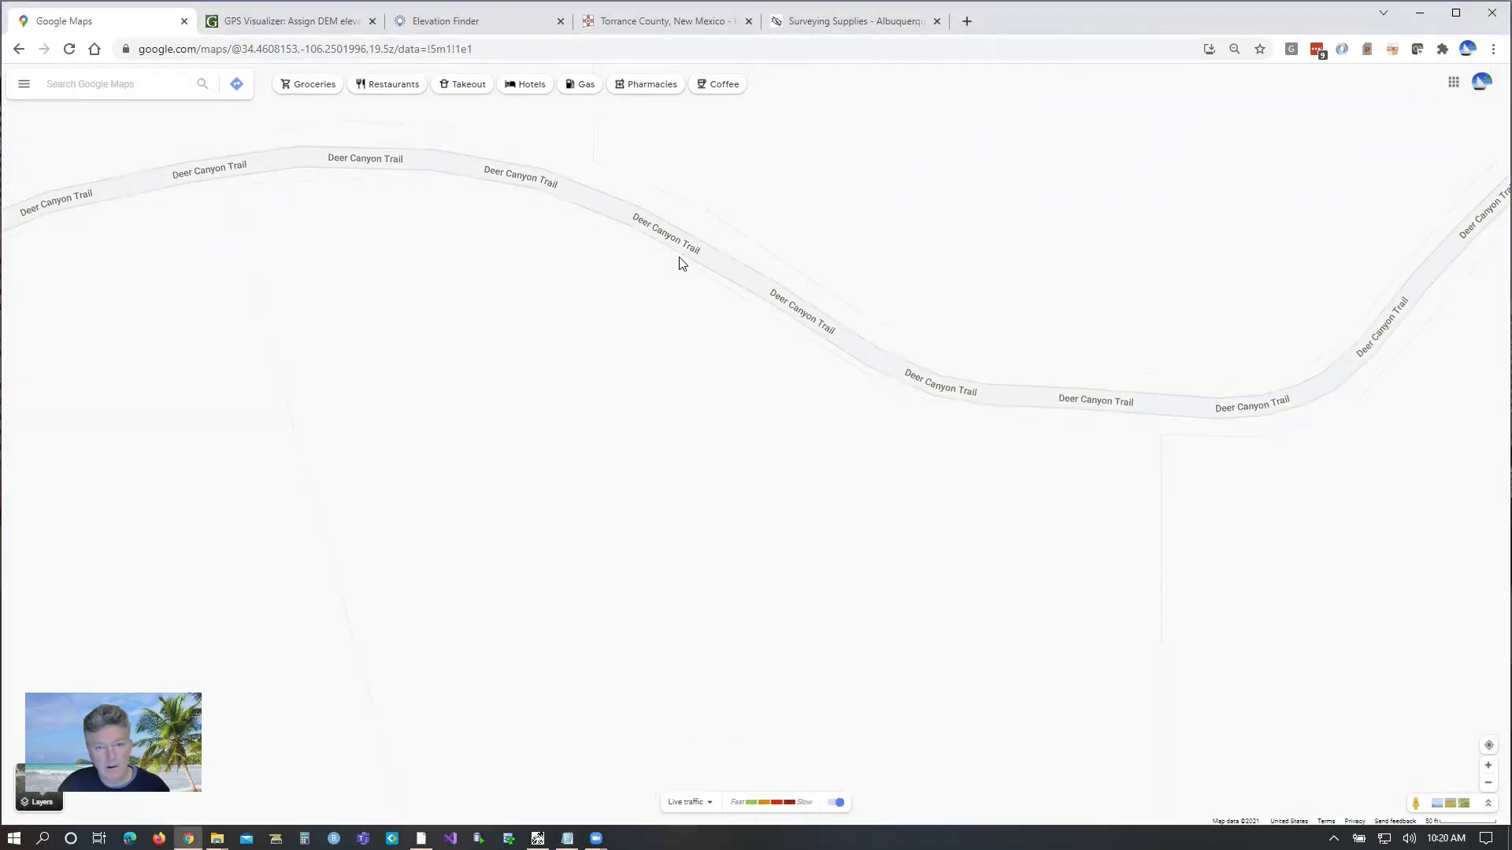
# Step: Add 34.461281, -106.250432 as the third north-boundary point and move Notepad off the trail
pyautogui.click(679, 258)
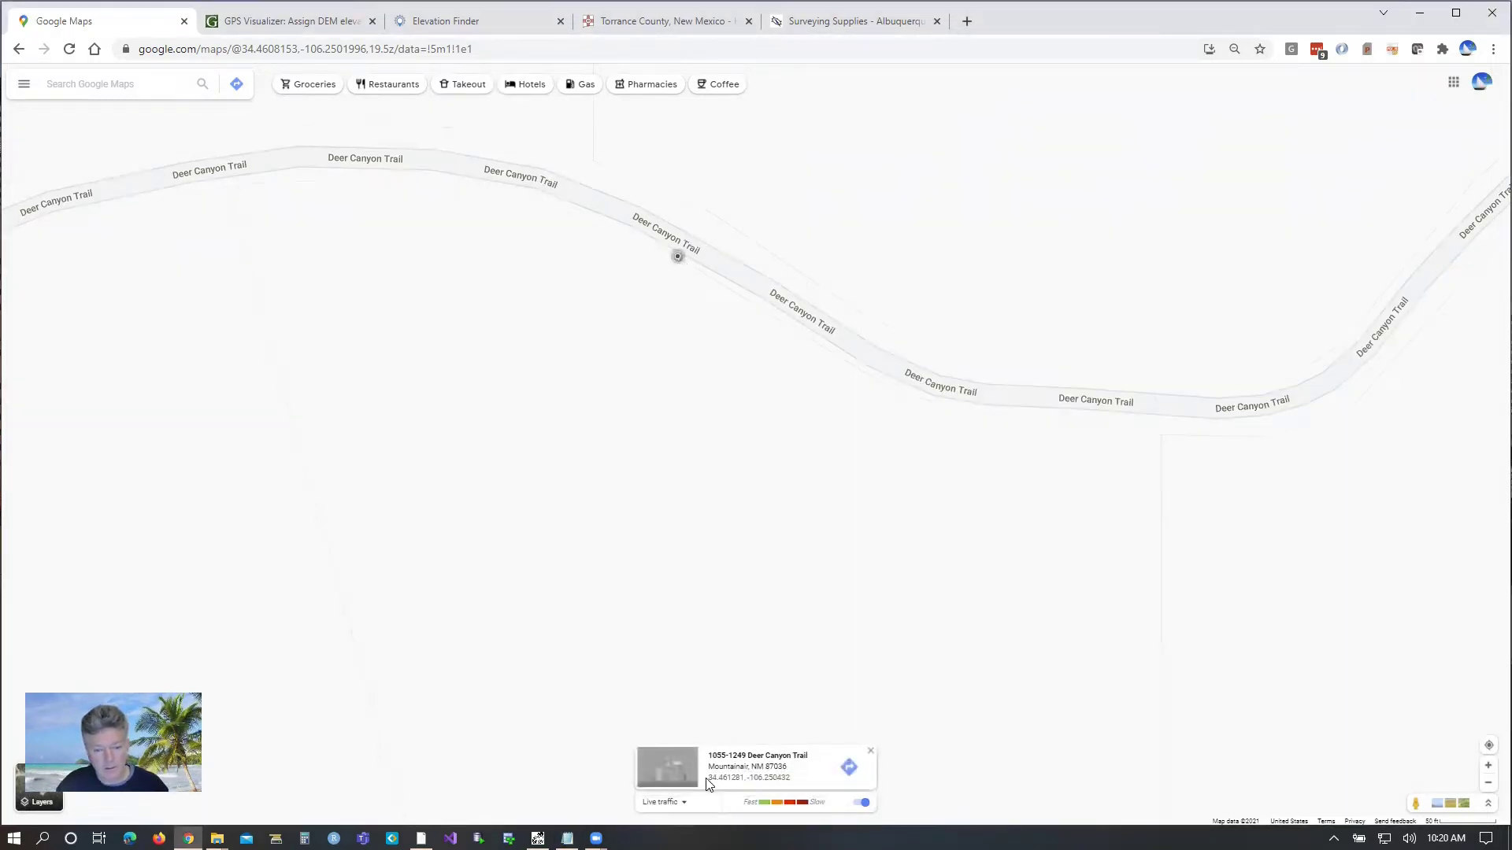
pyautogui.tripleClick(783, 778)
pyautogui.hotkey('ctrl', 'c')
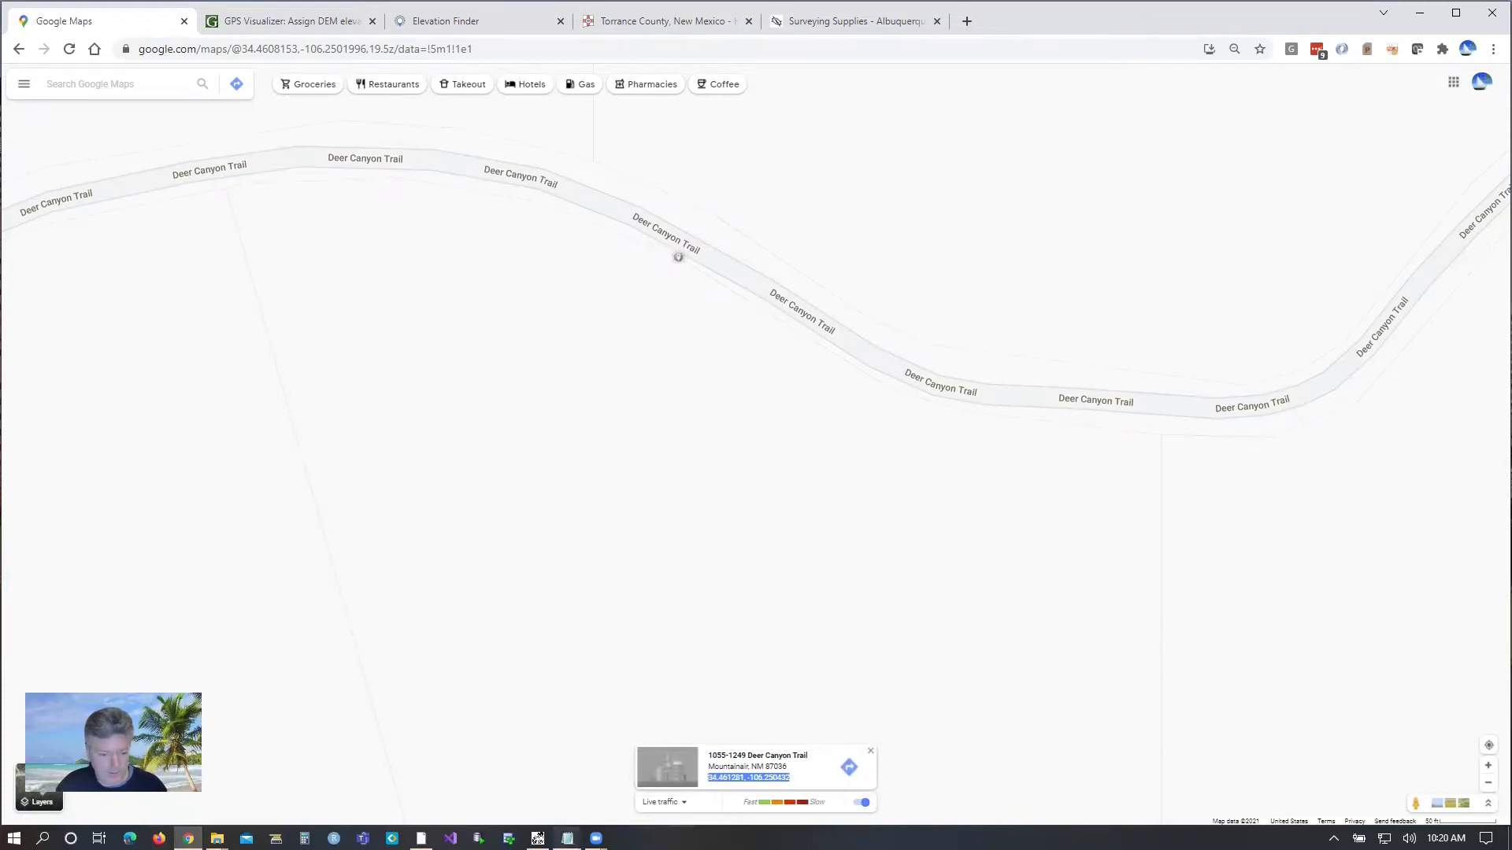
pyautogui.click(568, 840)
pyautogui.hotkey('ctrl', 'v')
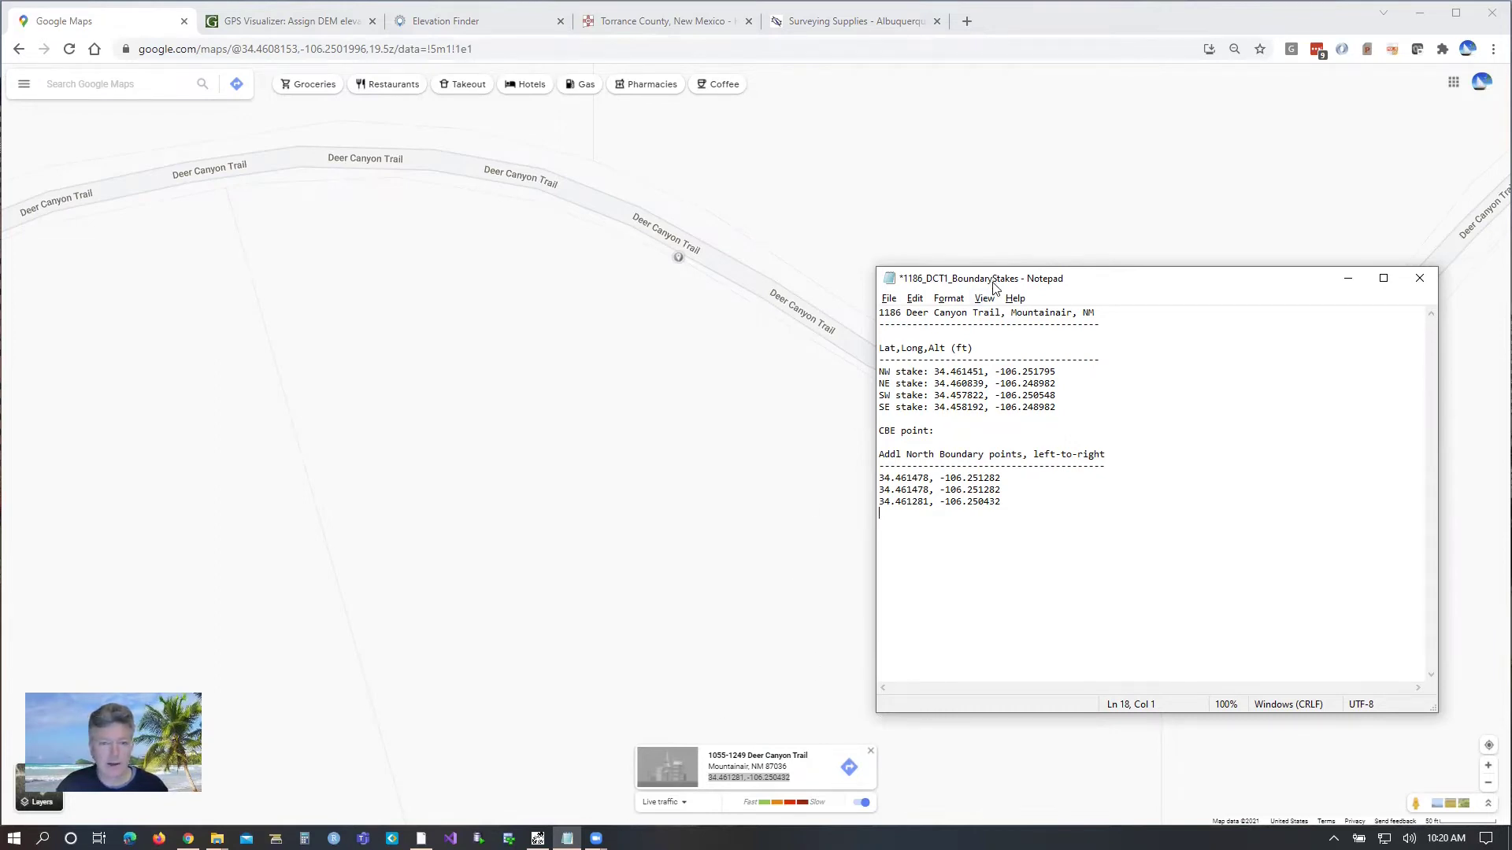
pyautogui.moveTo(994, 287); pyautogui.dragTo(182, 250)
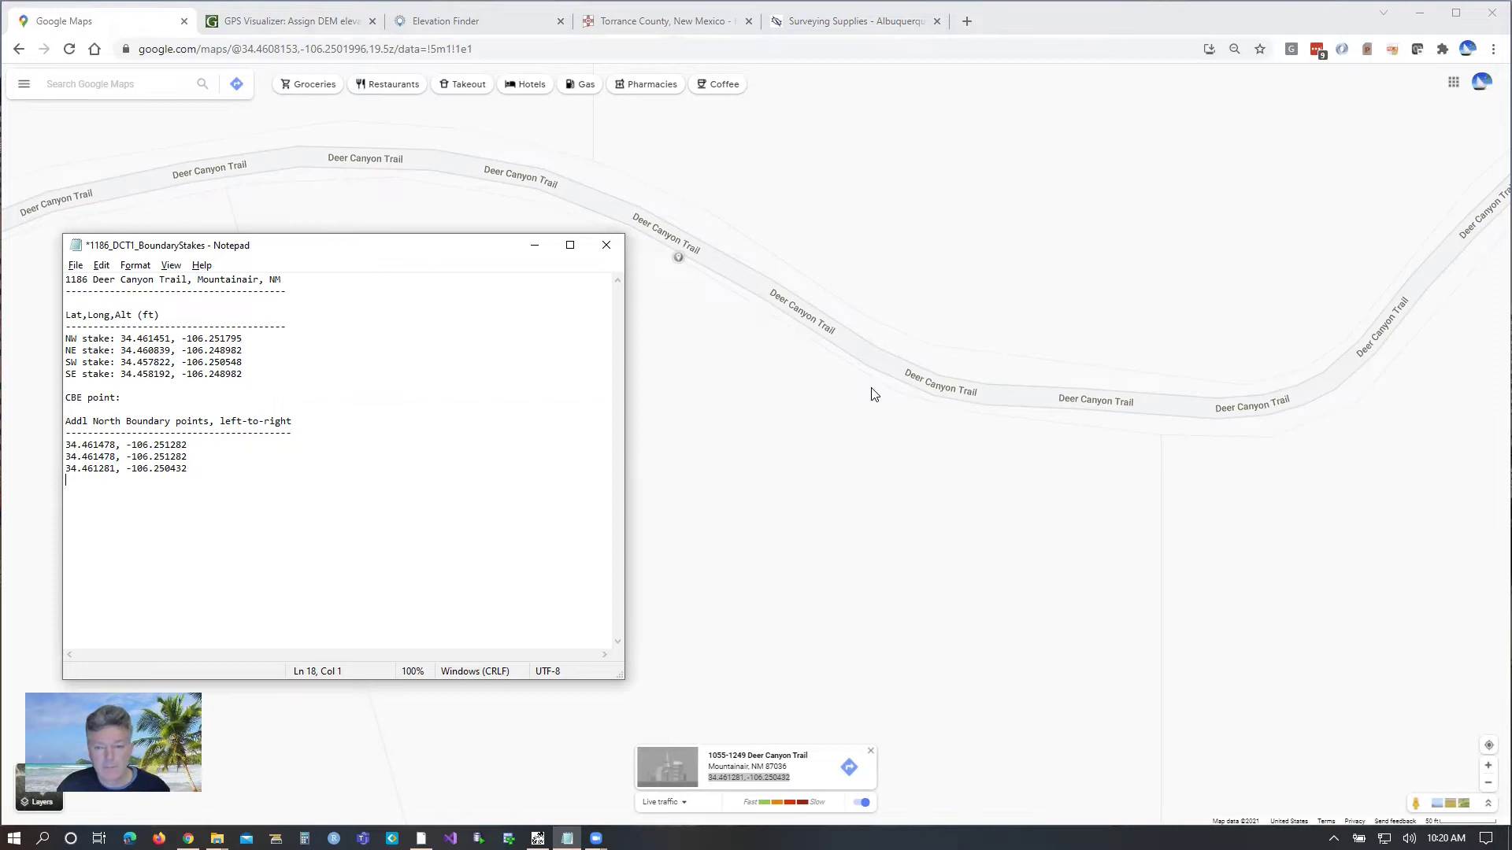
pyautogui.click(896, 397)
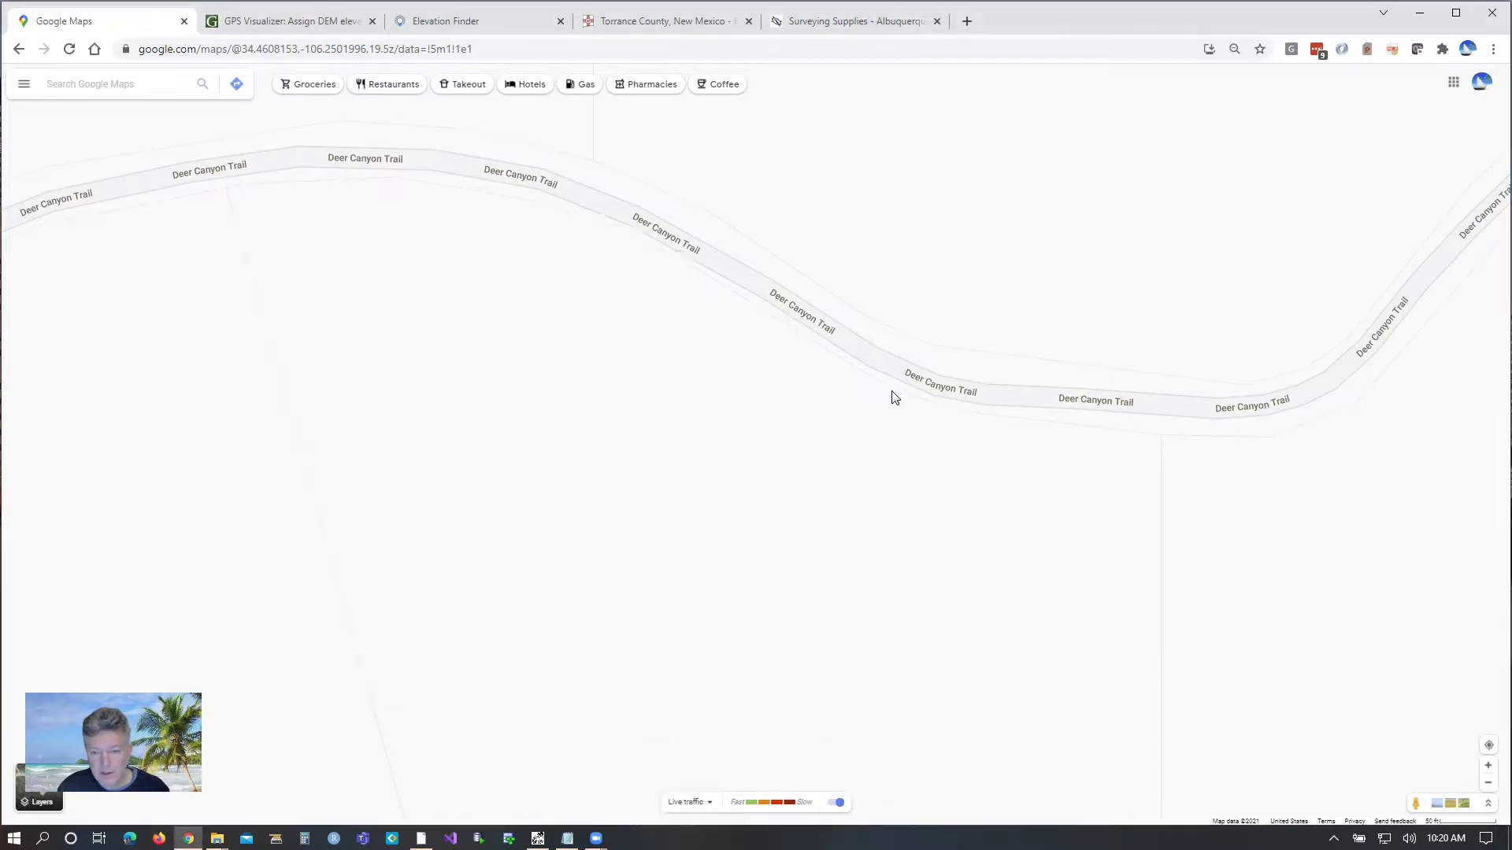
# Step: Pin the next trail bend and paste 34.460951, -106.249785 as the fourth north-boundary point
pyautogui.click(894, 391)
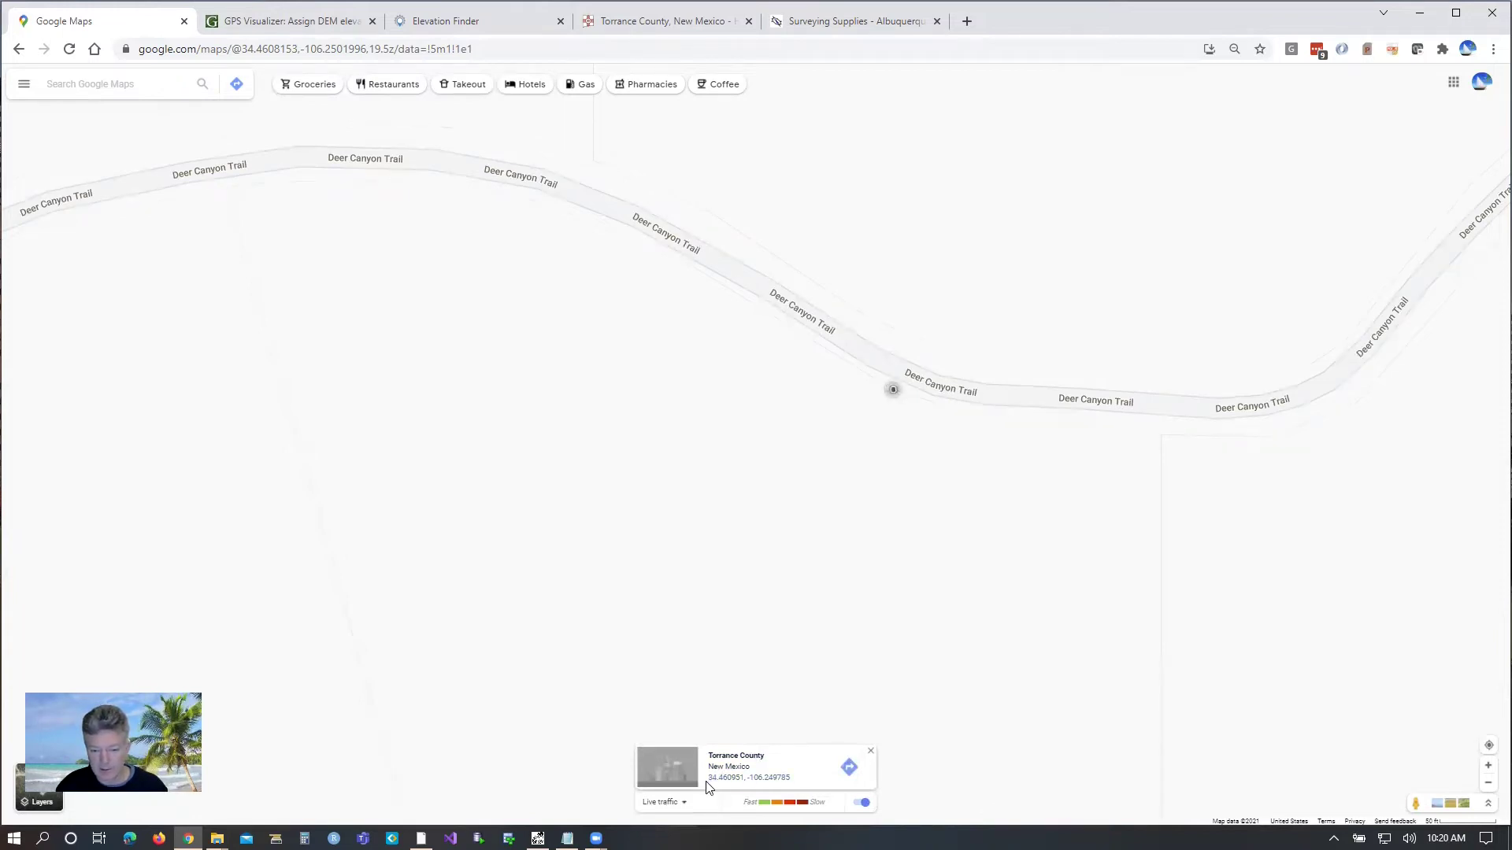
pyautogui.moveTo(709, 778); pyautogui.dragTo(811, 779)
pyautogui.hotkey('ctrl', 'c')
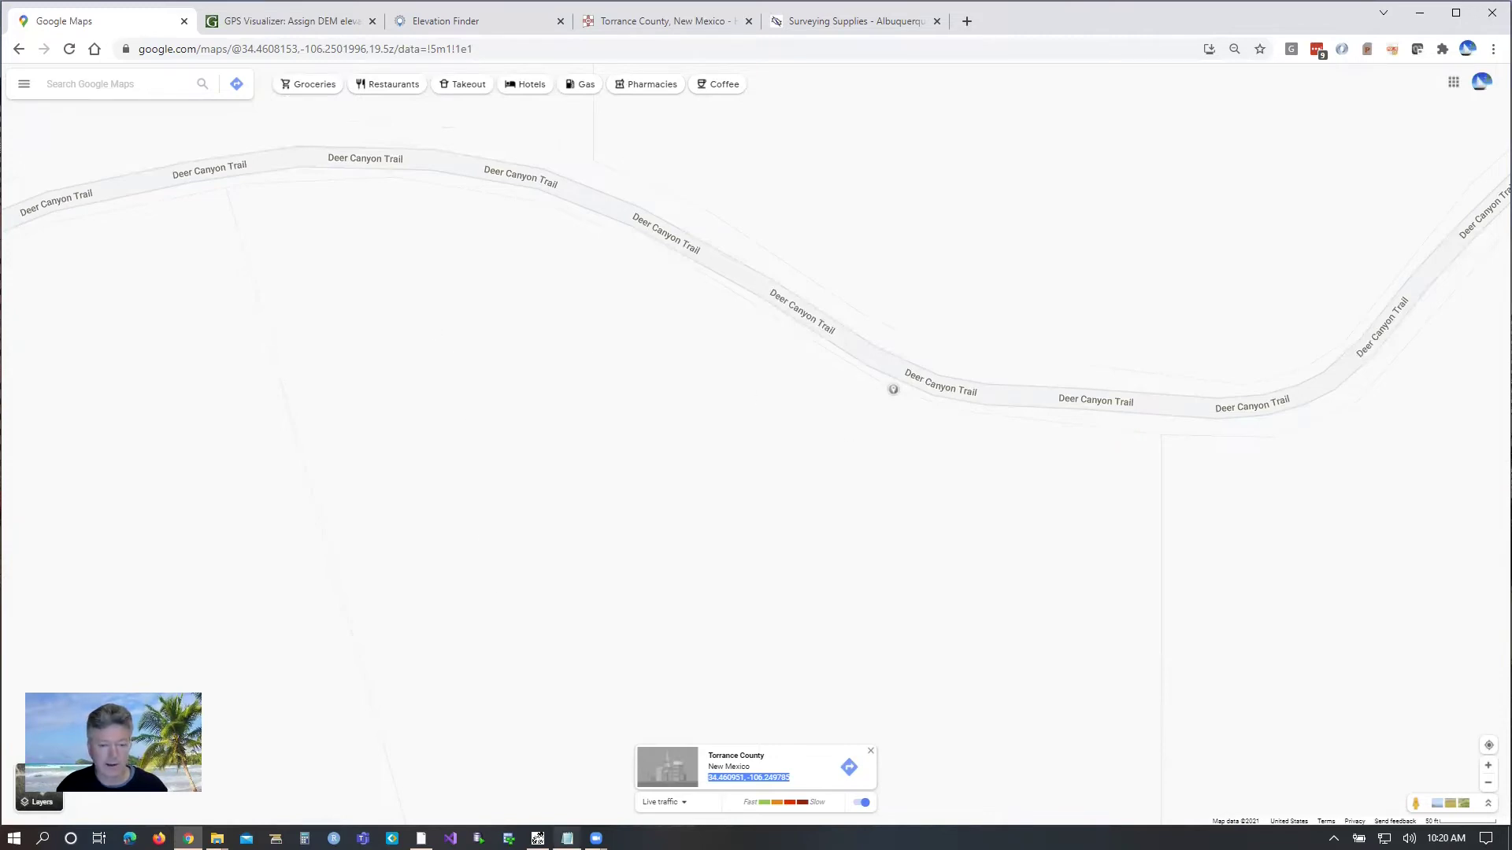
pyautogui.click(567, 839)
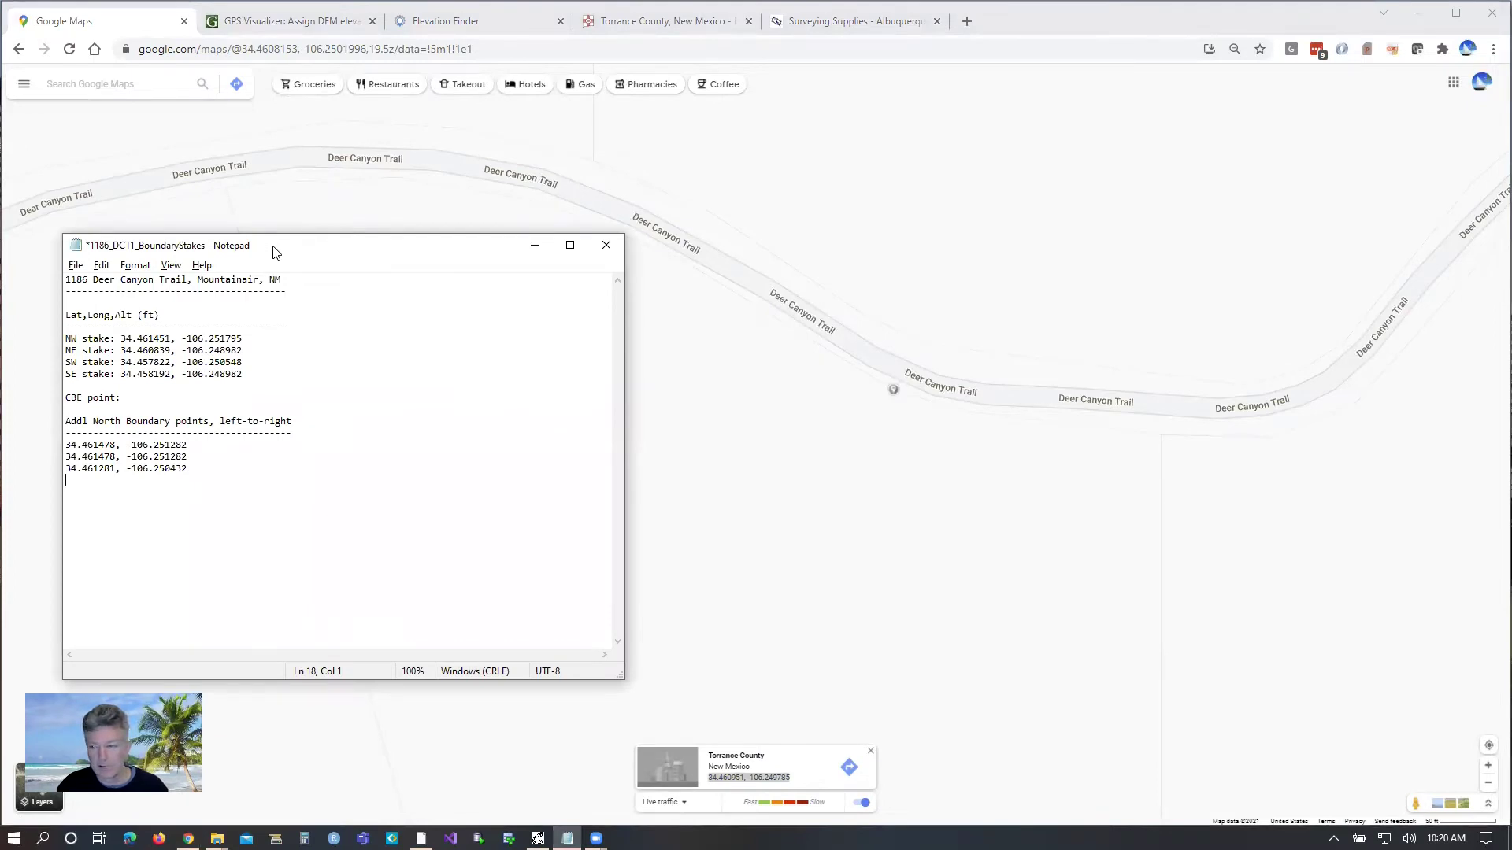
pyautogui.moveTo(276, 252); pyautogui.dragTo(1082, 253)
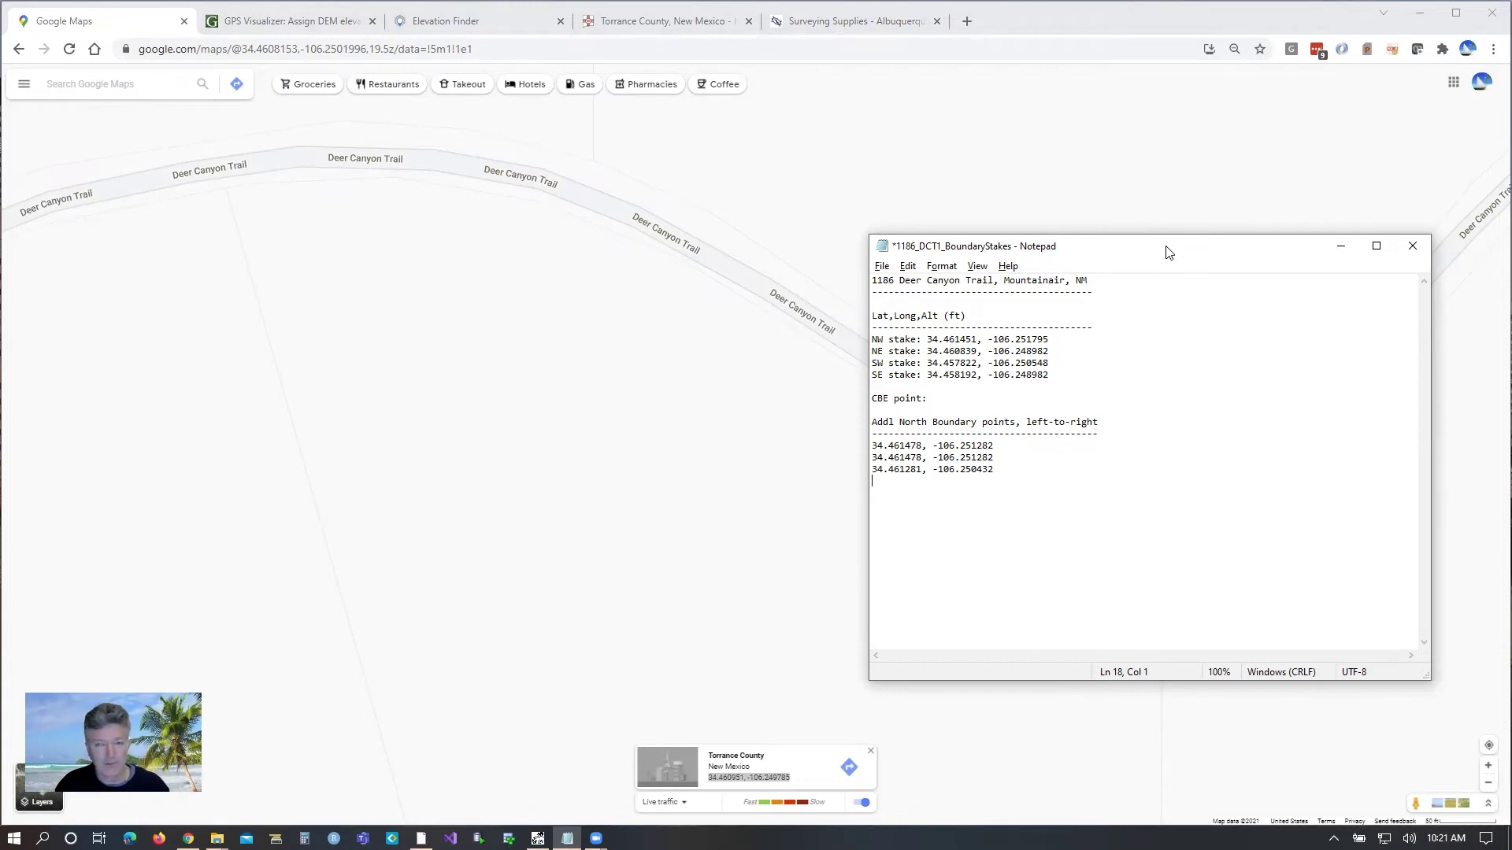
pyautogui.hotkey('ctrl', 'v')
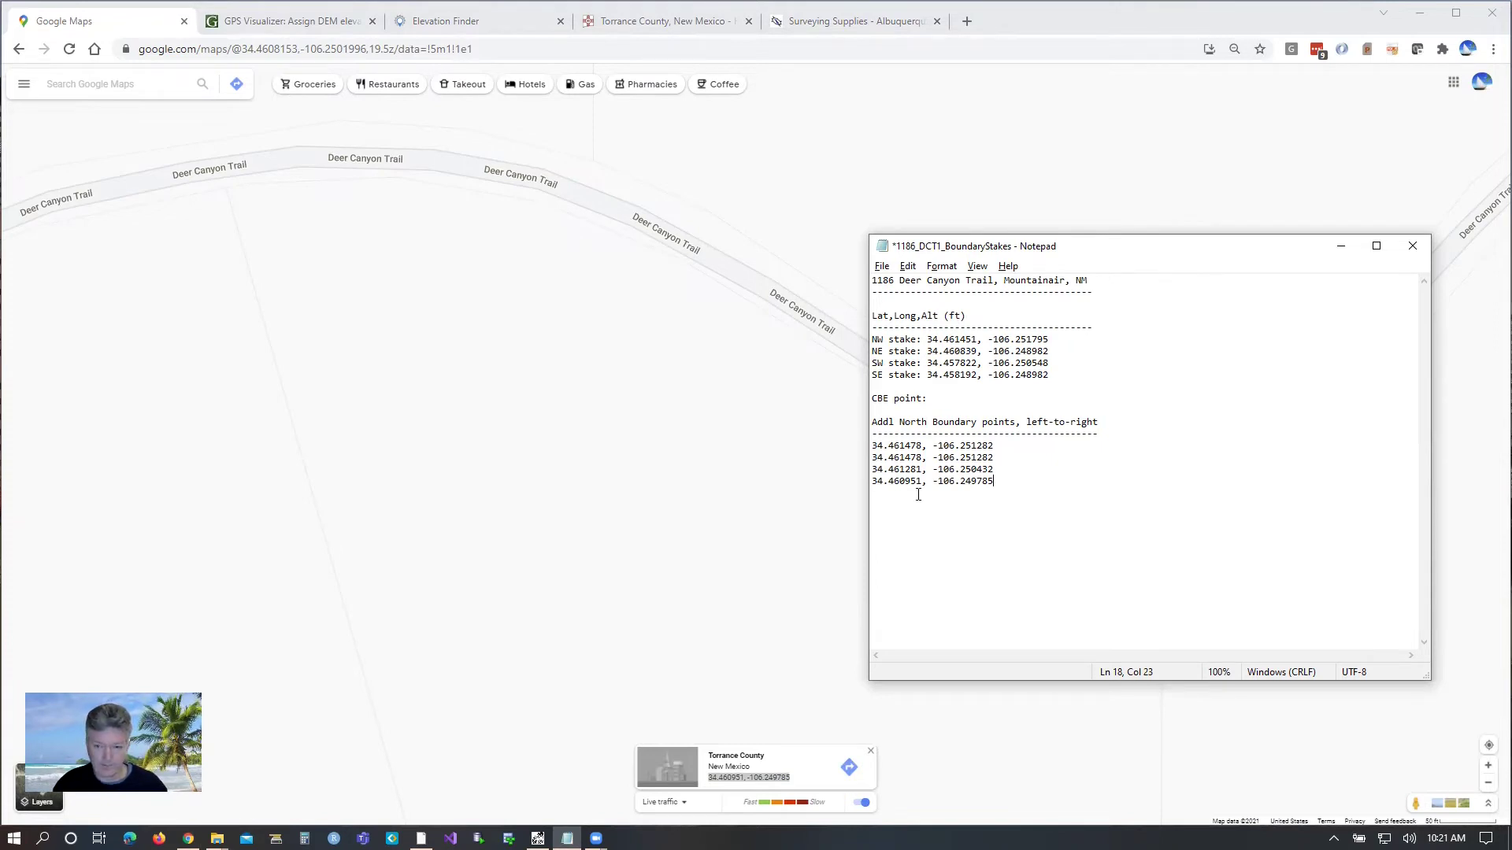
# Step: Remove the duplicated coordinate line from the end of the list
pyautogui.click(1004, 482)
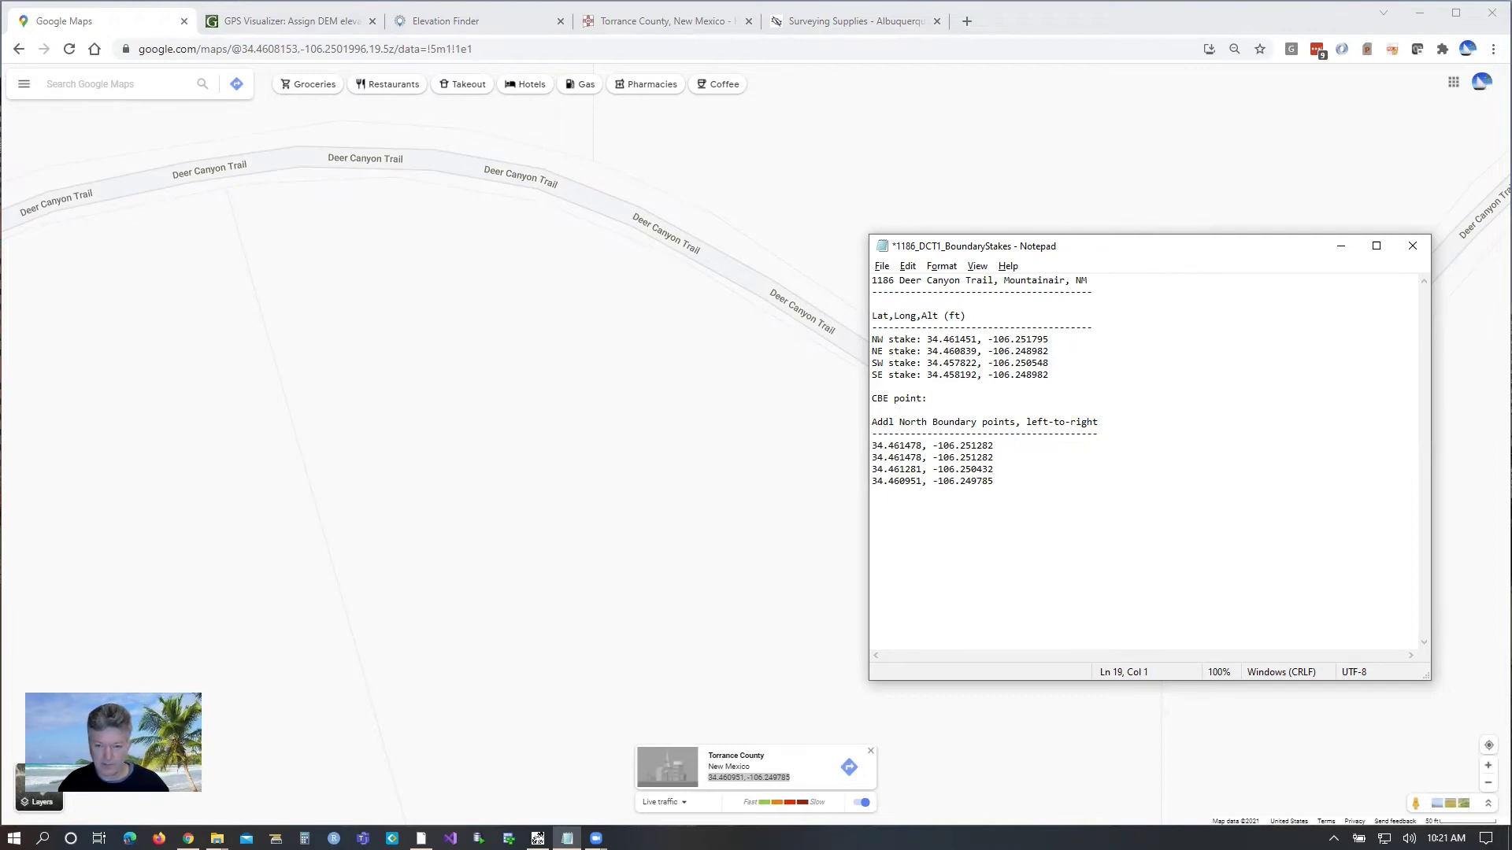
pyautogui.hotkey('ctrl', 'v')
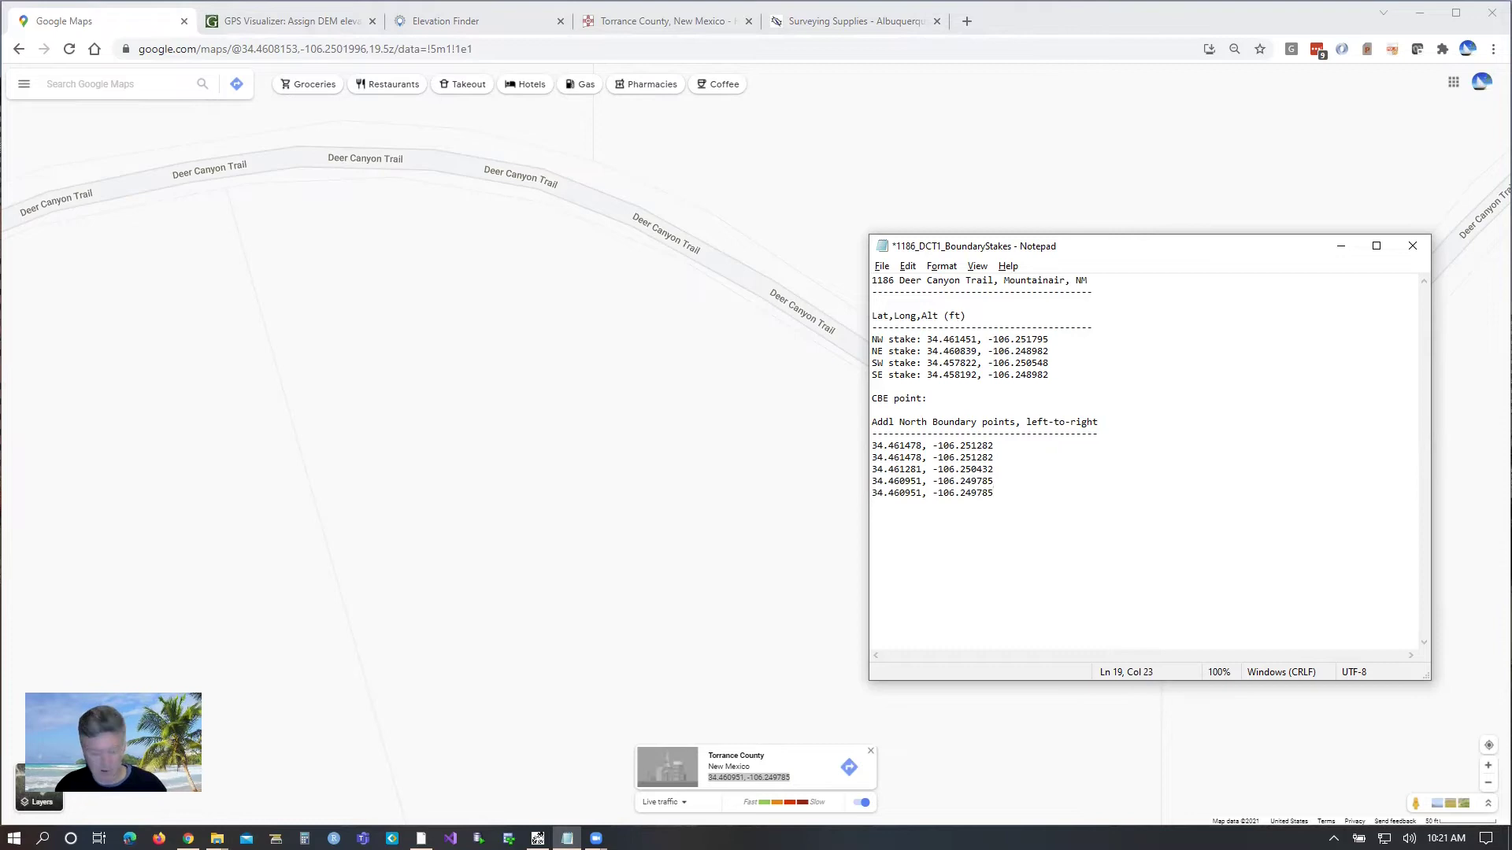
pyautogui.hotkey('shift', 'Home')
pyautogui.press('BackSpace')
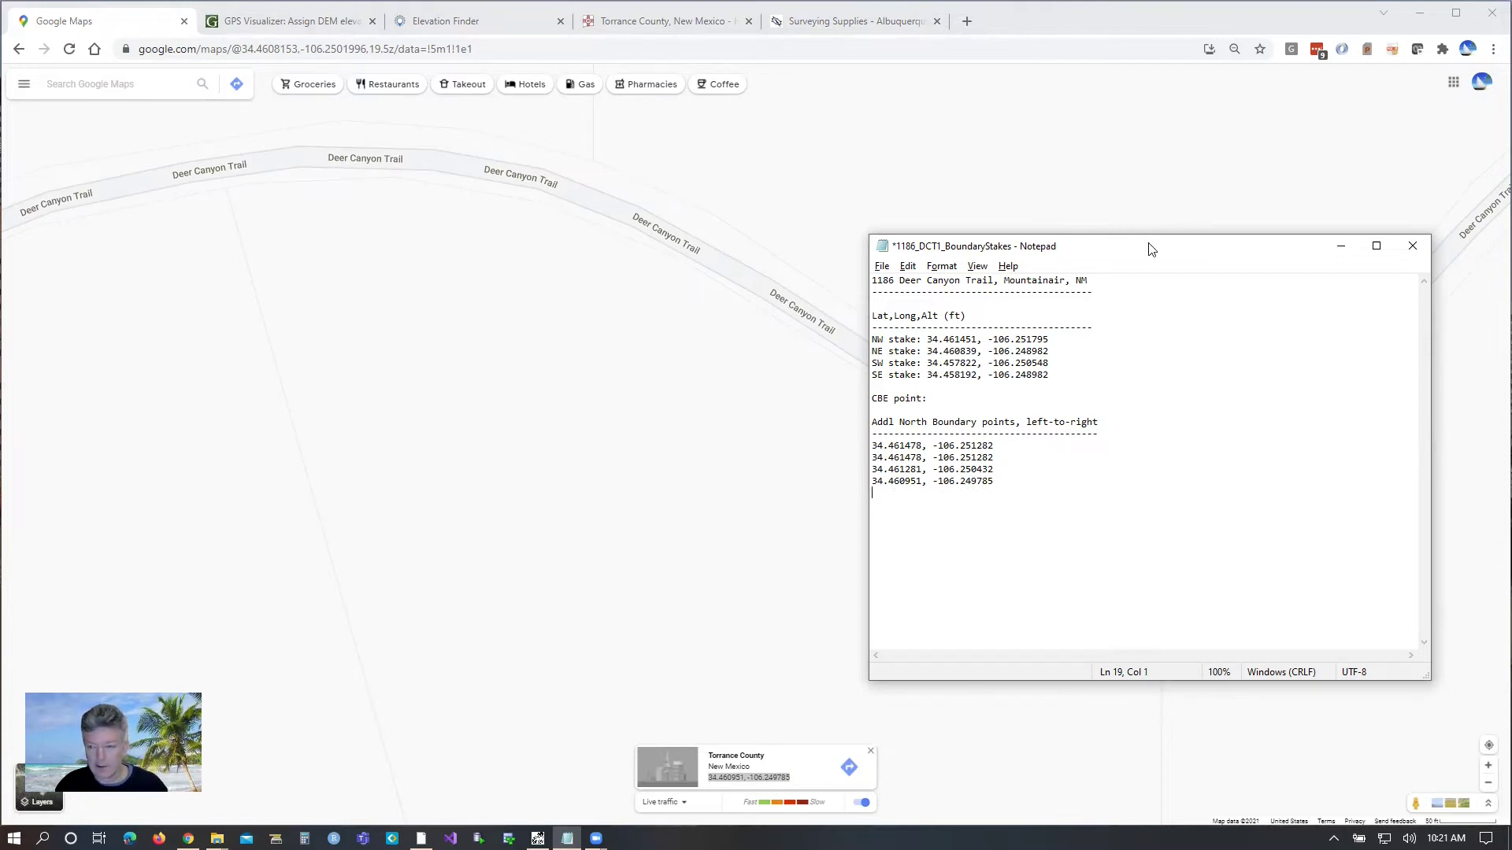
# Step: Move Notepad aside and add trail point 34.460901, -106.249563 as the fifth north-boundary point
pyautogui.moveTo(1150, 252); pyautogui.dragTo(1199, 219)
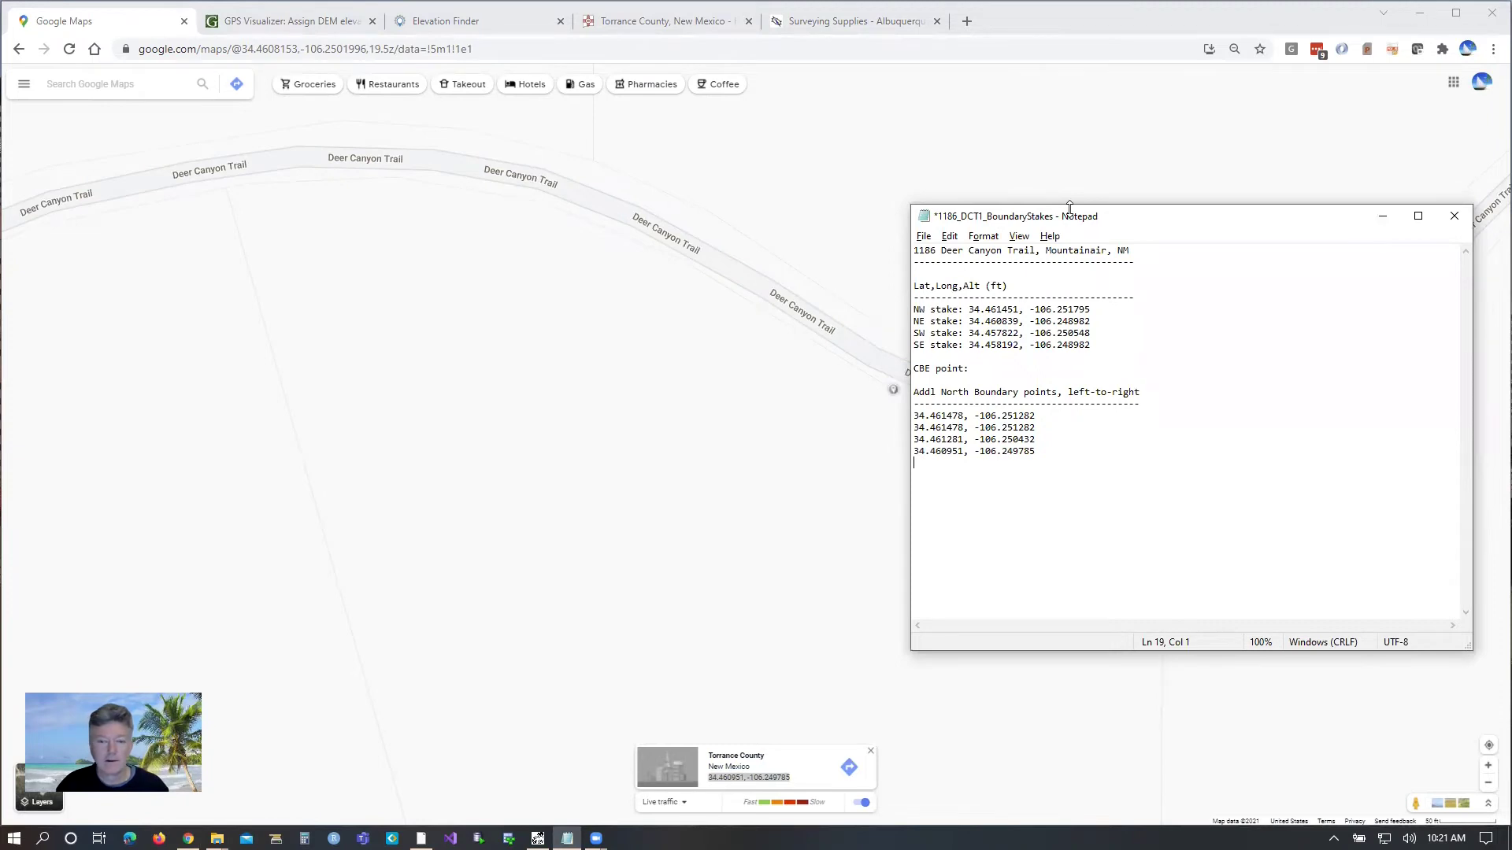
pyautogui.moveTo(1070, 206); pyautogui.dragTo(1072, 217)
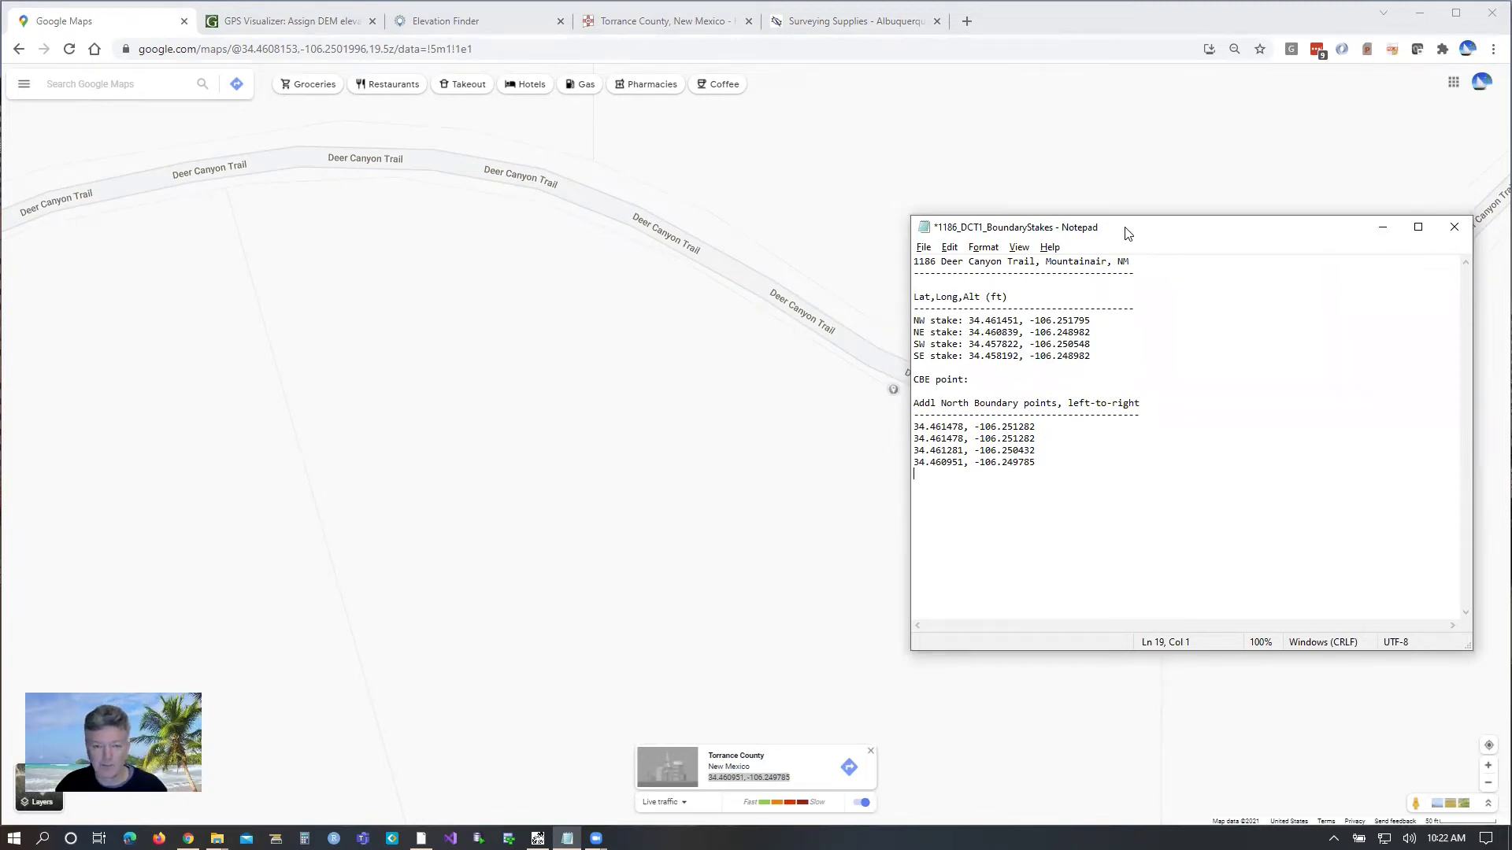
pyautogui.moveTo(1126, 234); pyautogui.dragTo(393, 212)
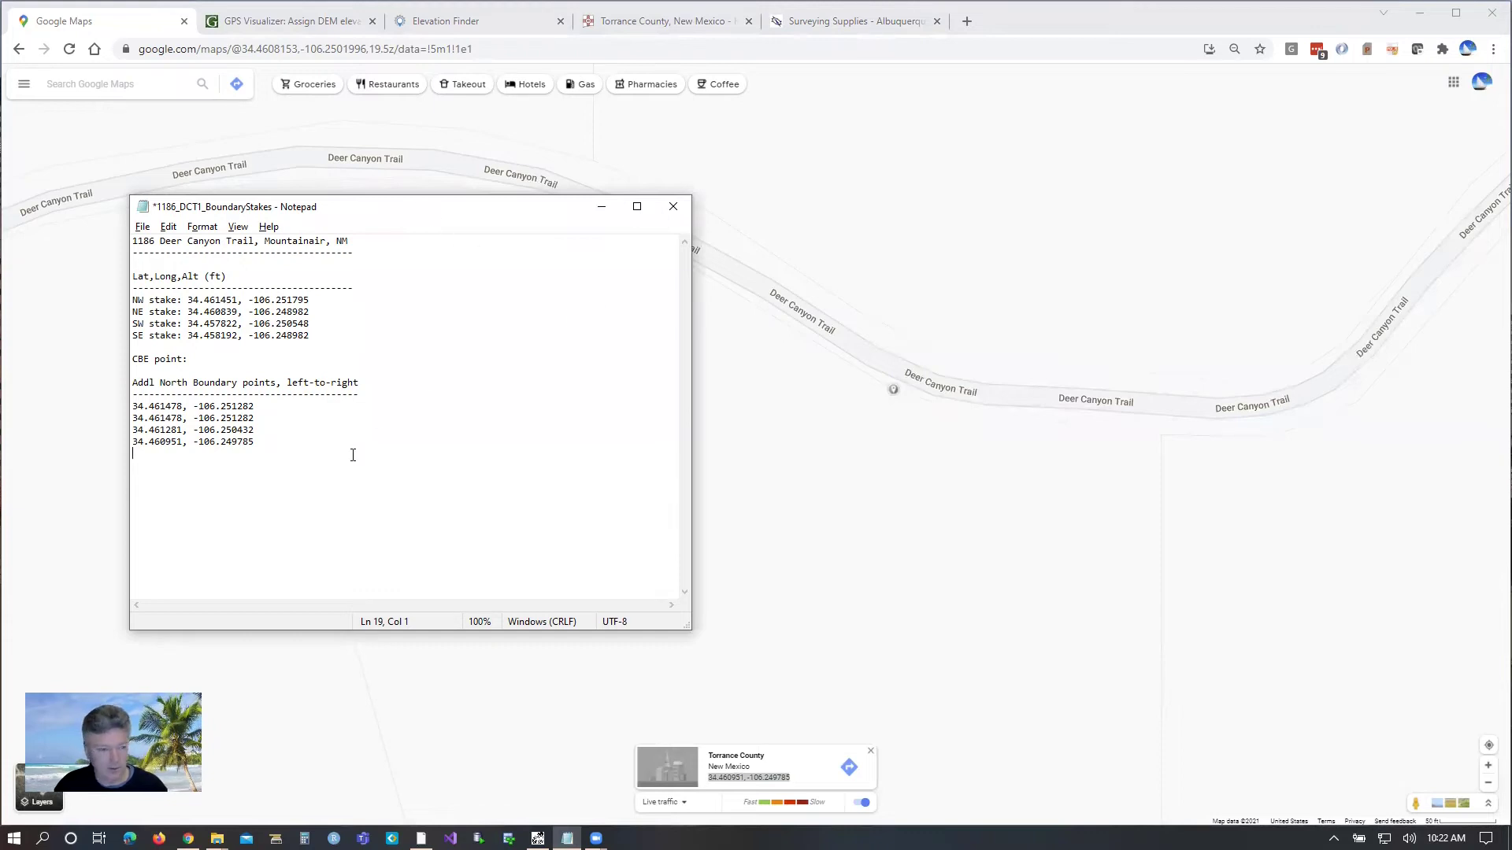
pyautogui.click(969, 410)
pyautogui.click(968, 411)
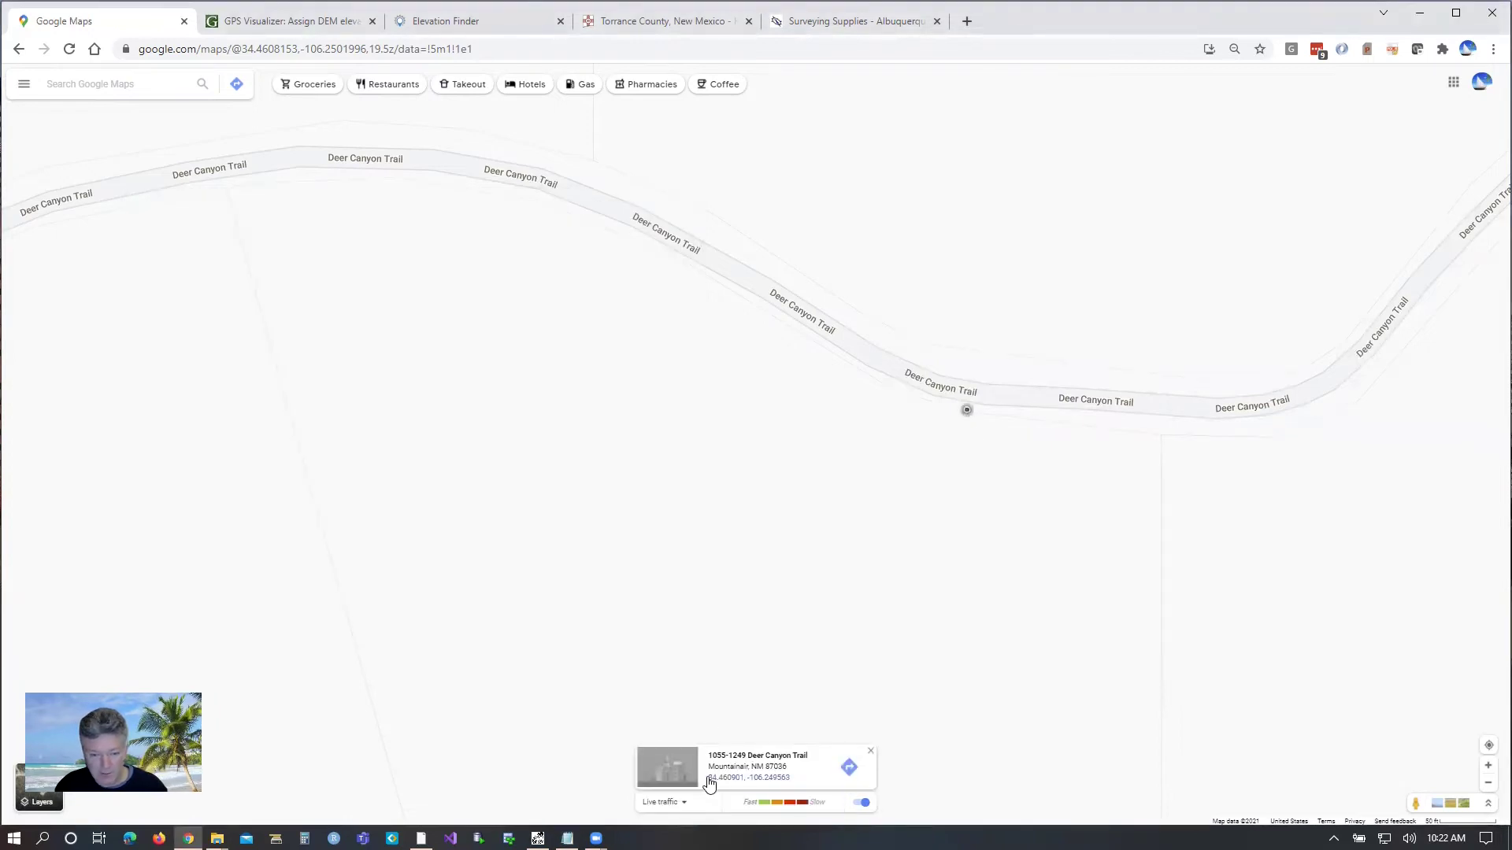
pyautogui.moveTo(708, 779); pyautogui.dragTo(792, 780)
pyautogui.hotkey('ctrl', 'c')
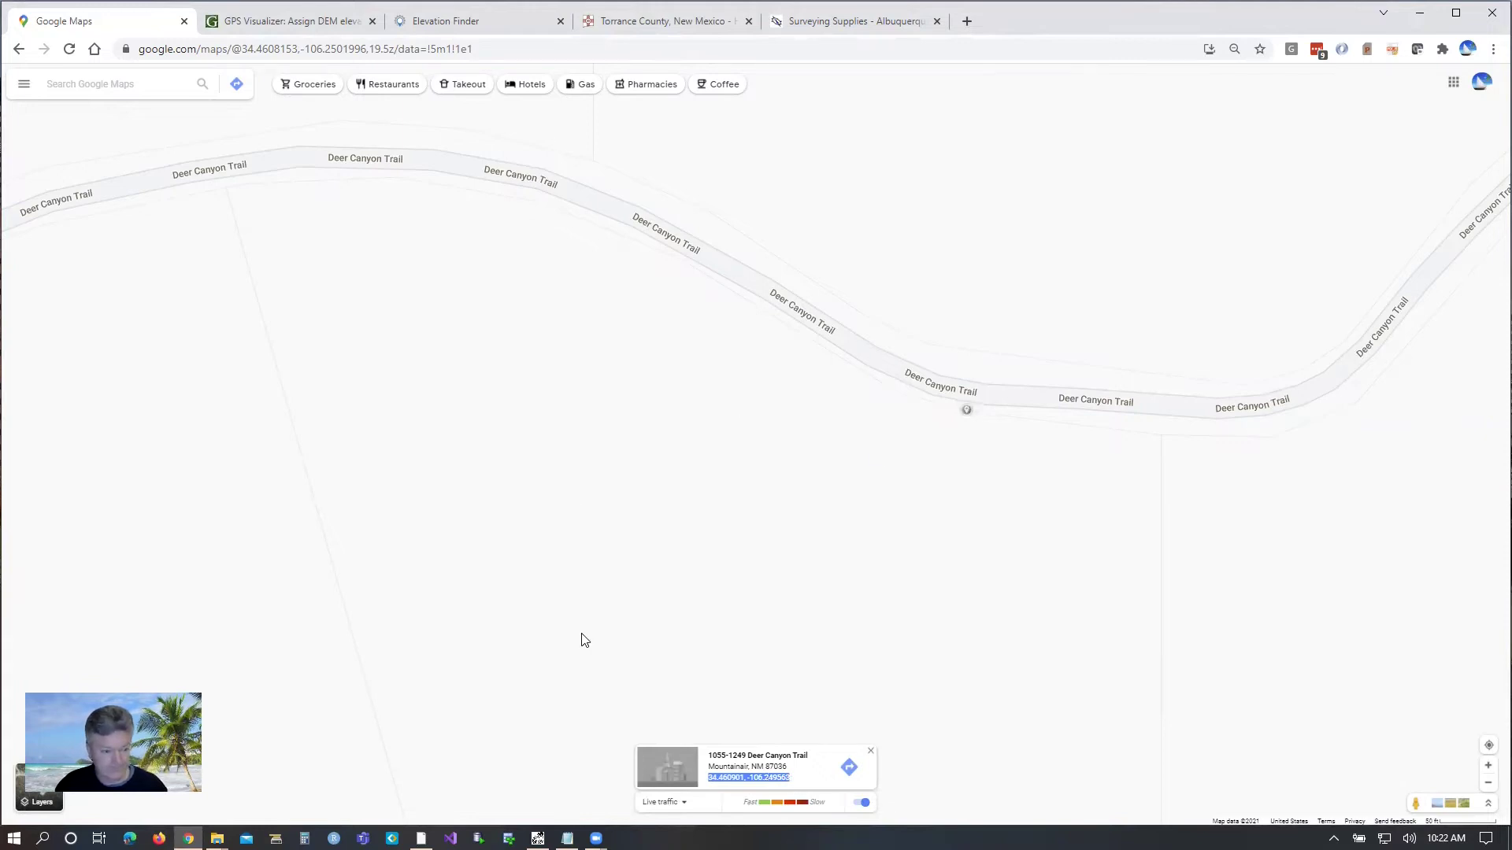
pyautogui.click(567, 838)
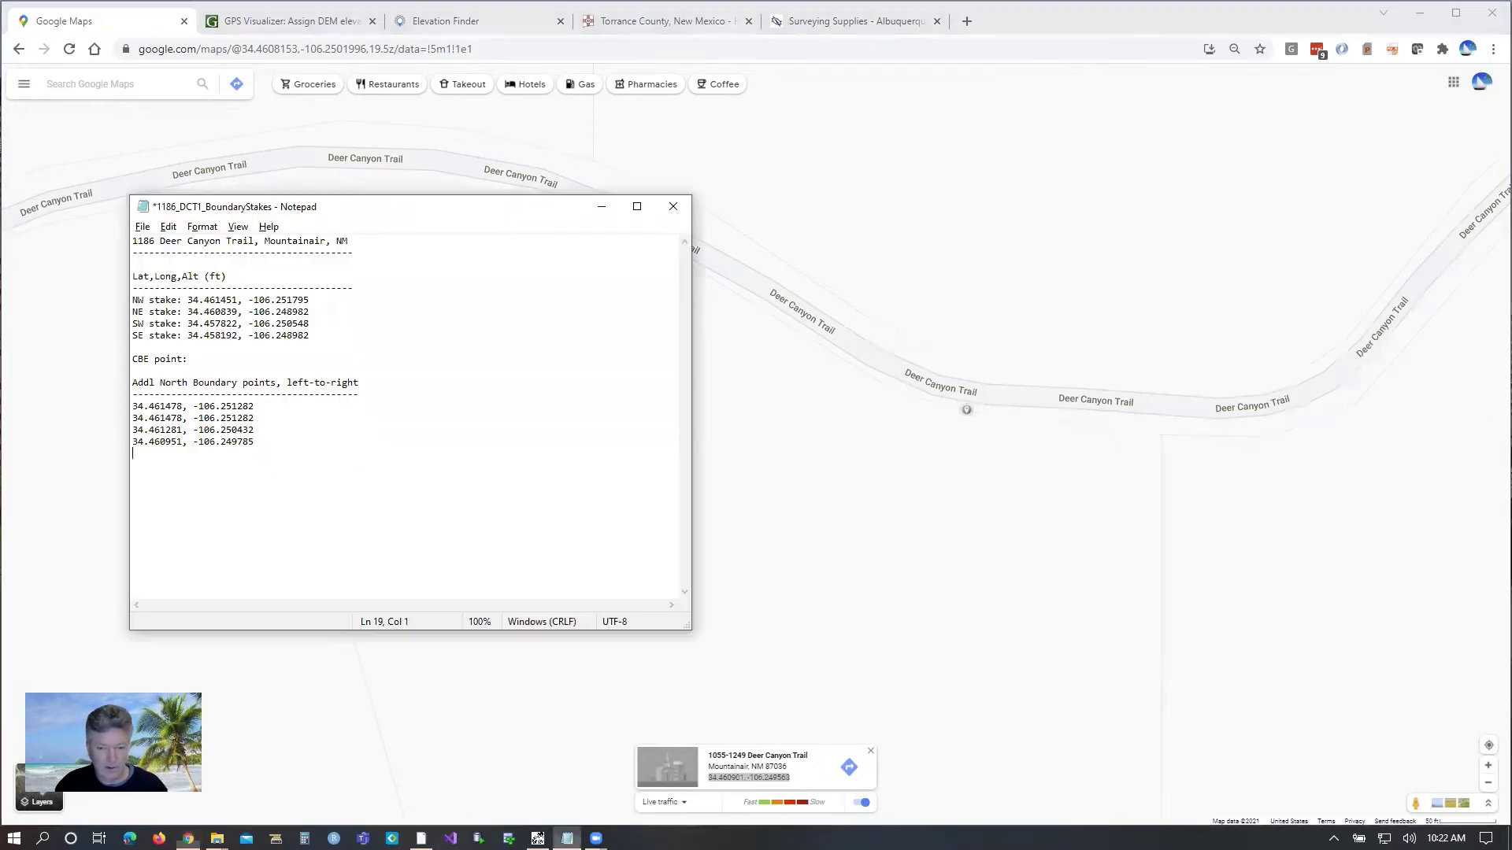
pyautogui.hotkey('ctrl', 'v')
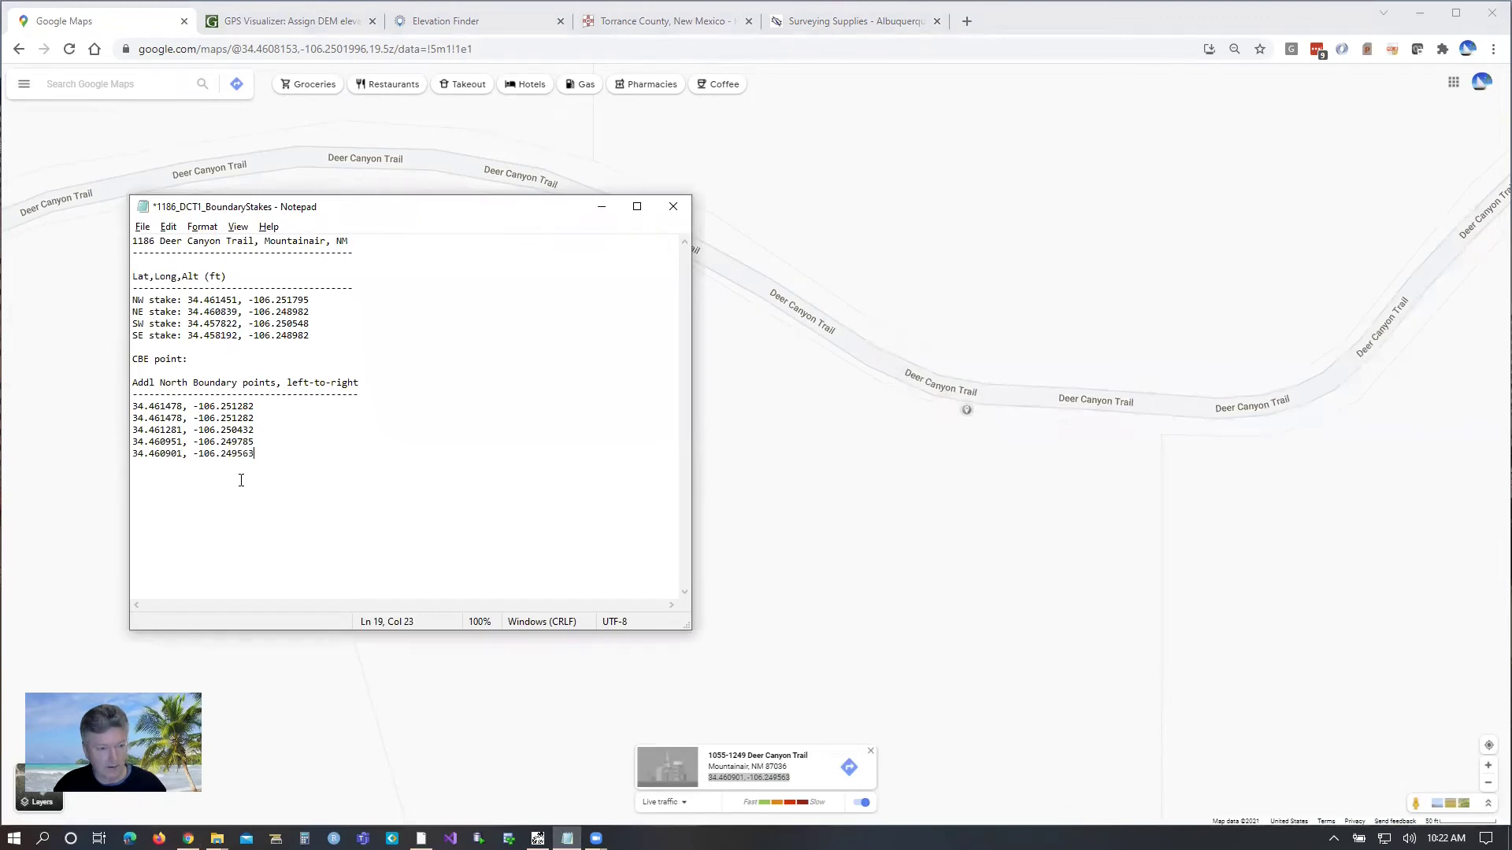
# Step: Save the notes file, end each north-boundary coordinate line with a comma, and return to the map
pyautogui.click(143, 228)
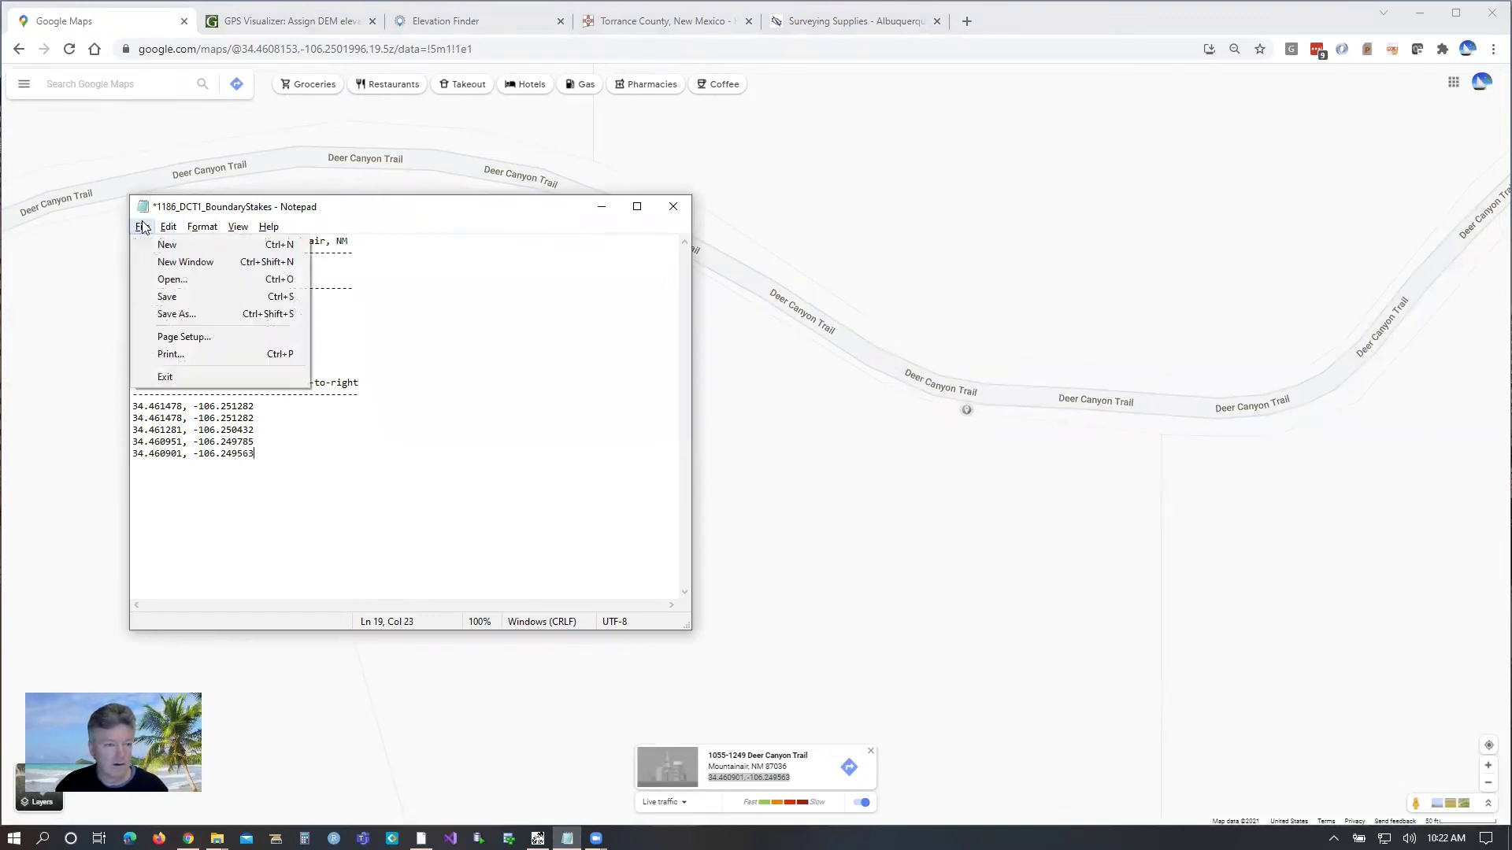
pyautogui.click(167, 296)
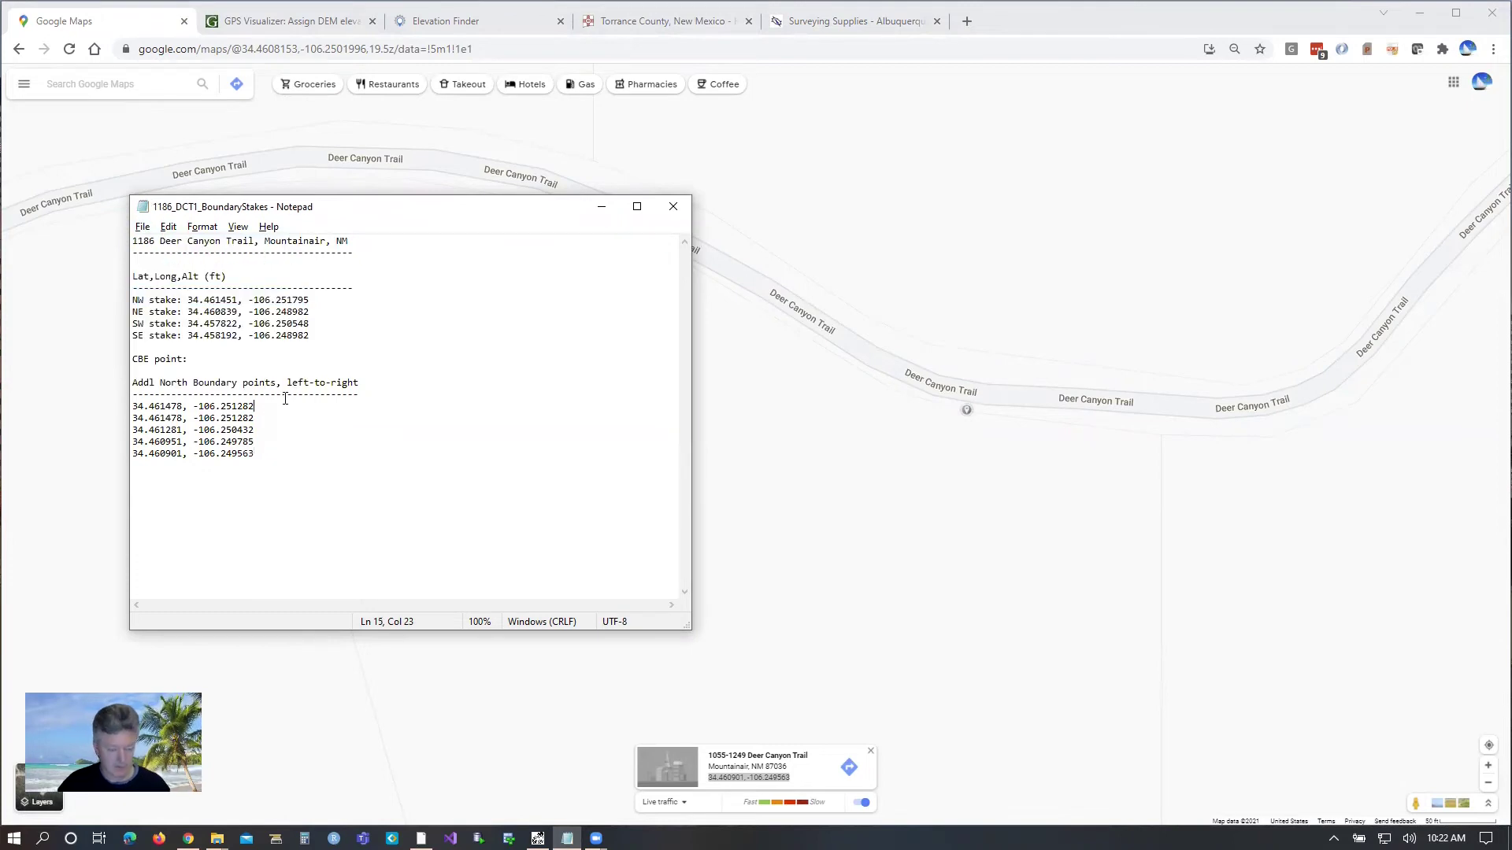
pyautogui.write(',')
pyautogui.press('Down')
pyautogui.write(',')
pyautogui.press('Down')
pyautogui.write(',')
pyautogui.press('Down')
pyautogui.write(',')
pyautogui.press('Down')
pyautogui.press(',')
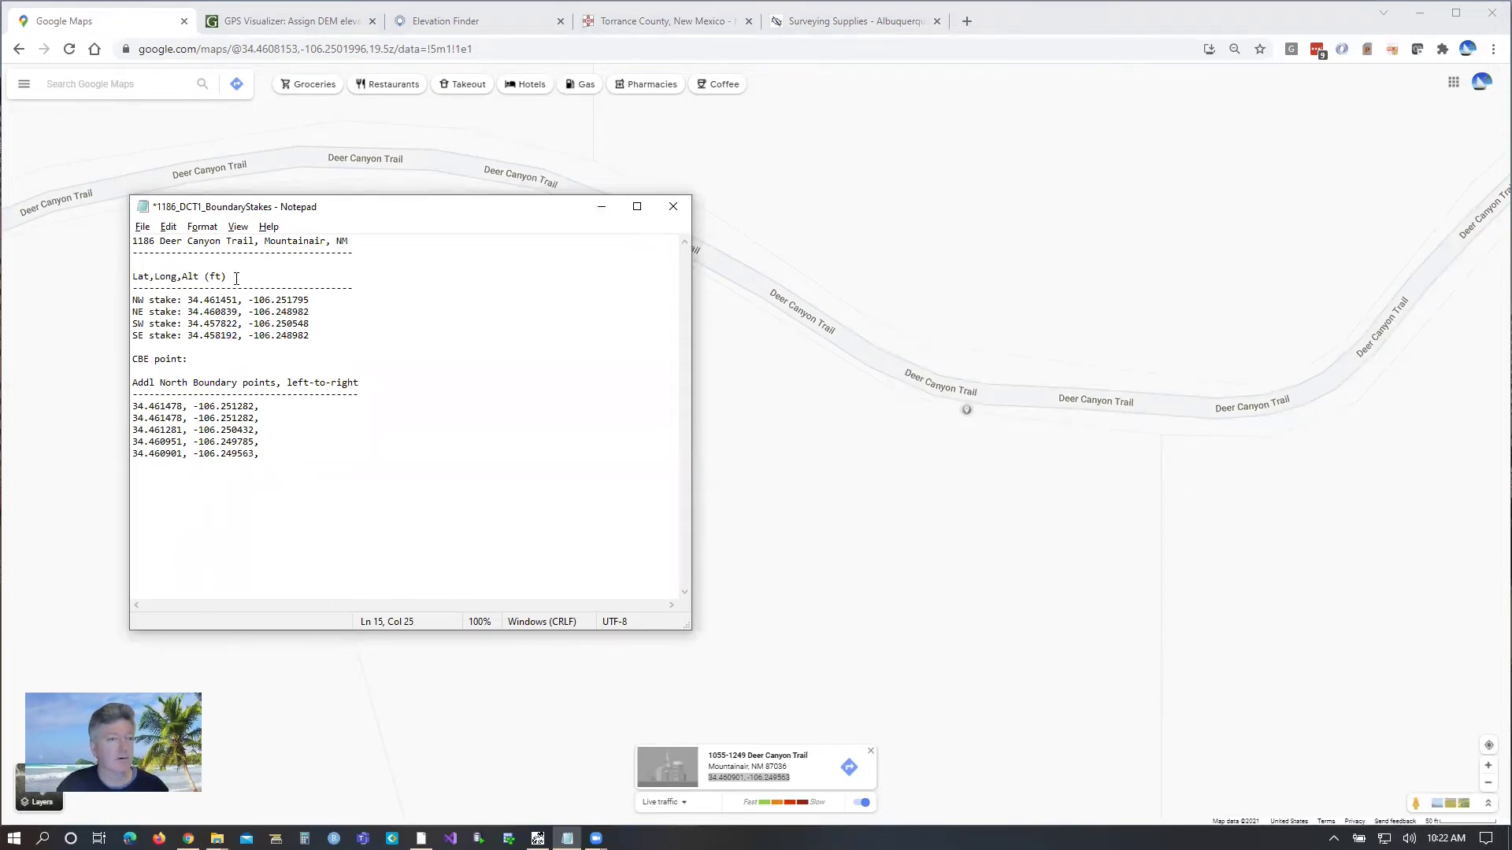
pyautogui.click(198, 359)
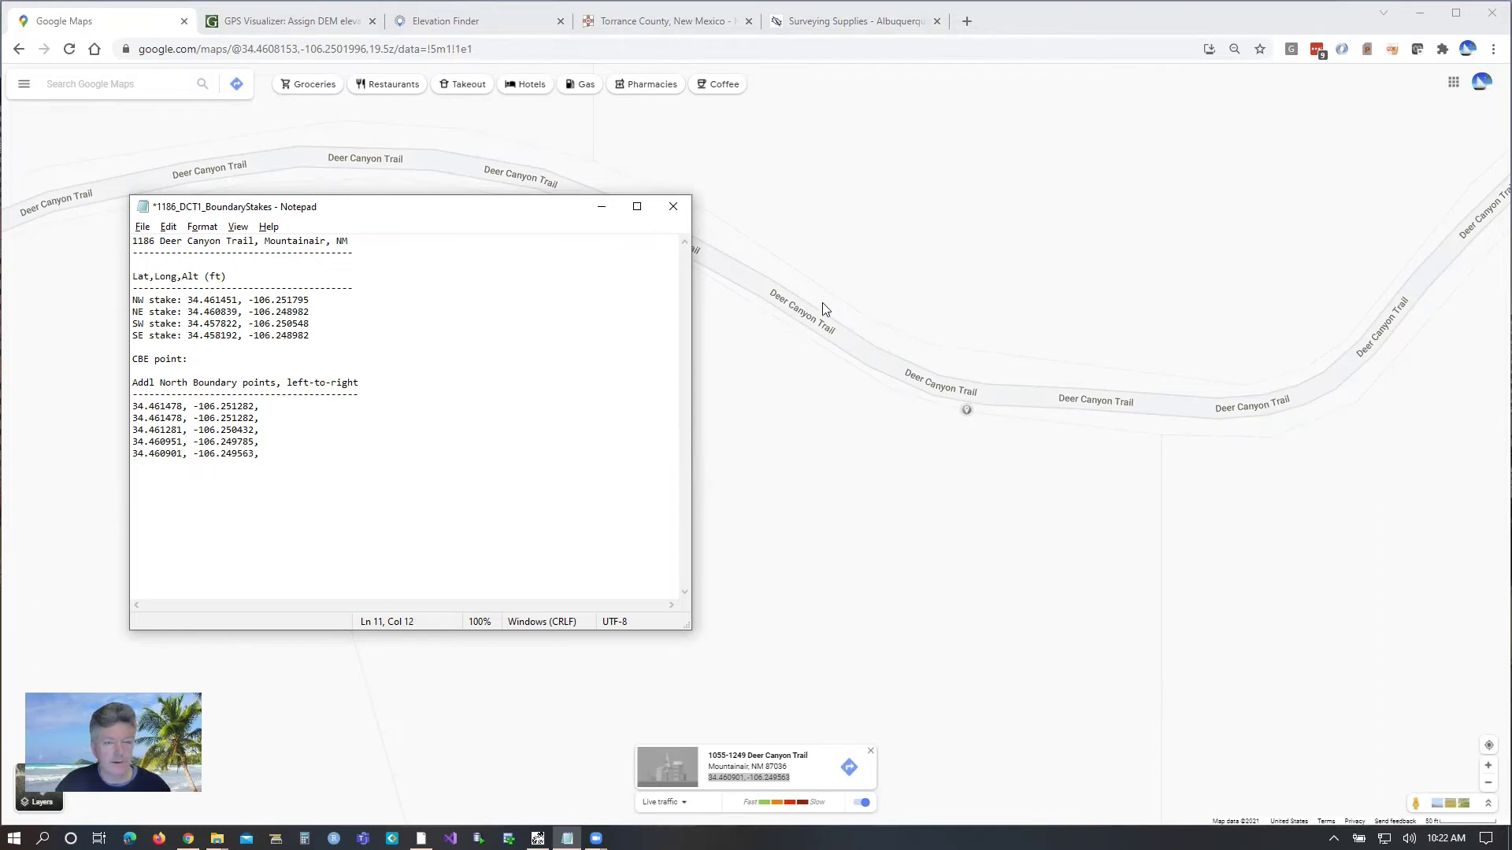
pyautogui.click(904, 237)
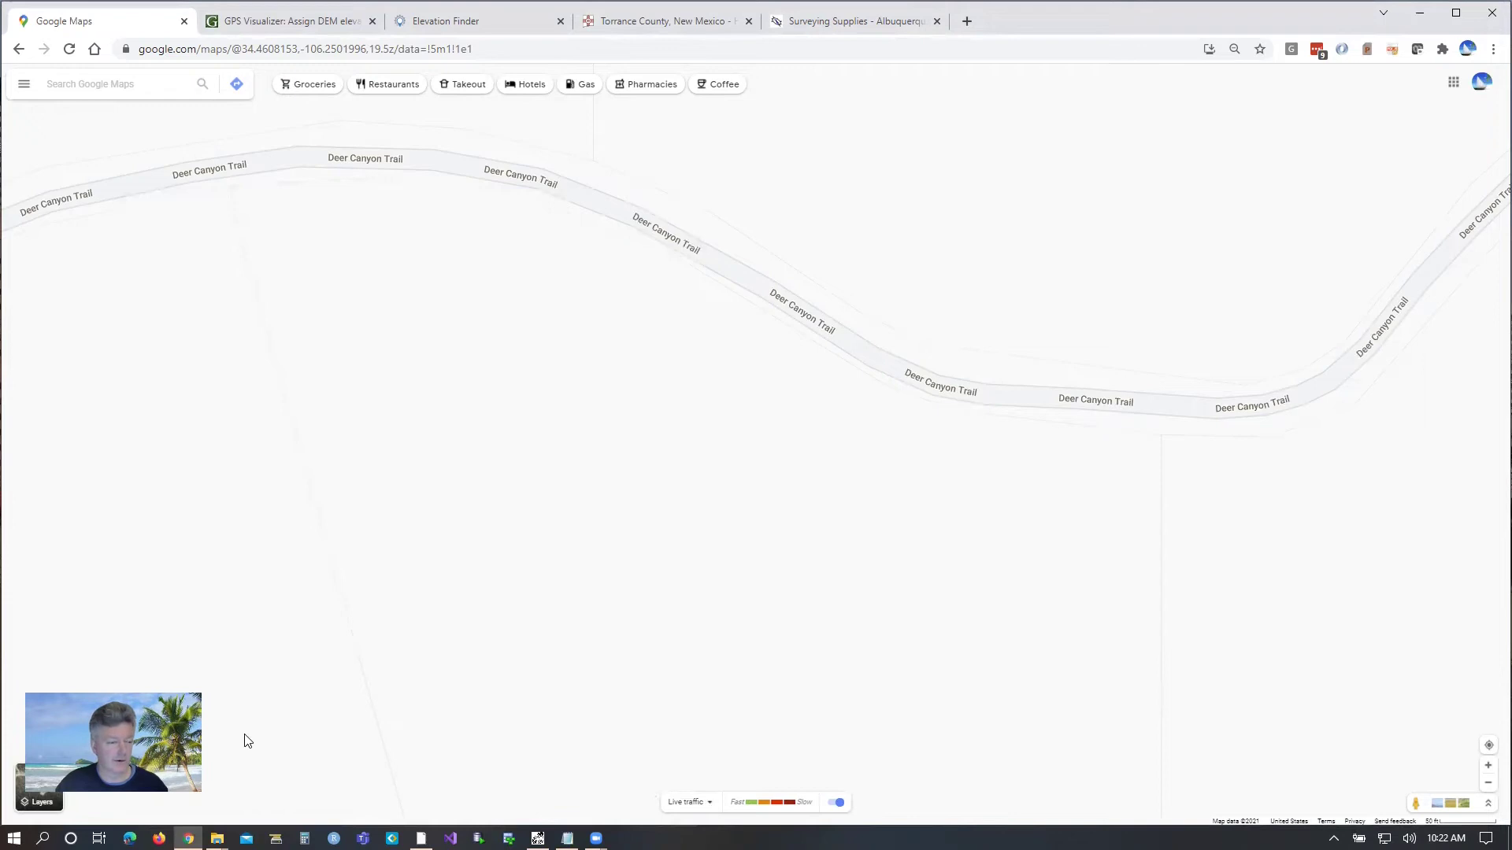
# Step: Switch Google Maps to satellite imagery and pin the clearing to get 34.460469, -106.250075
pyautogui.click(23, 790)
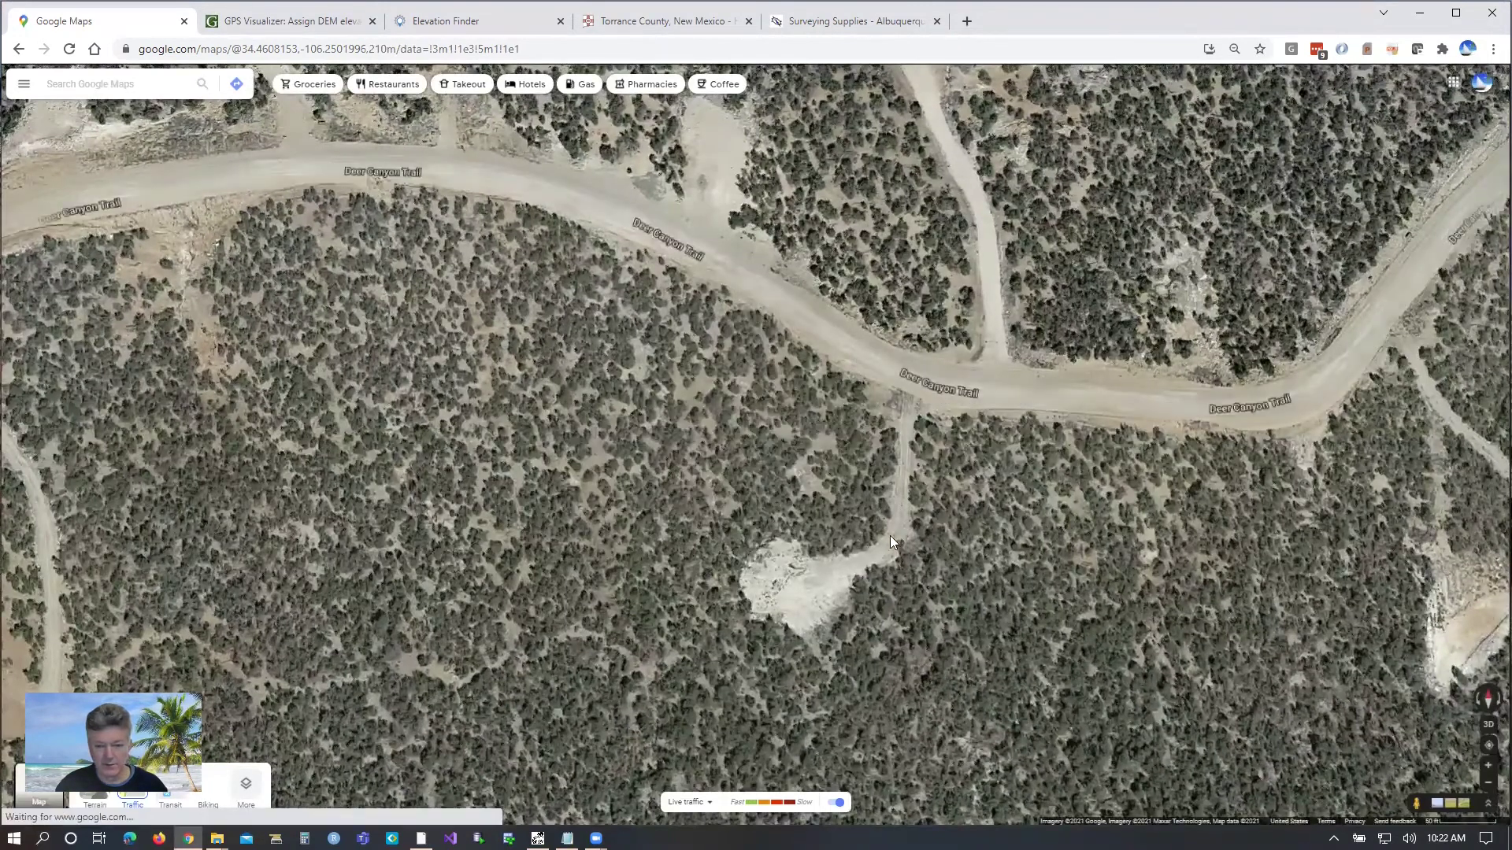
pyautogui.click(798, 587)
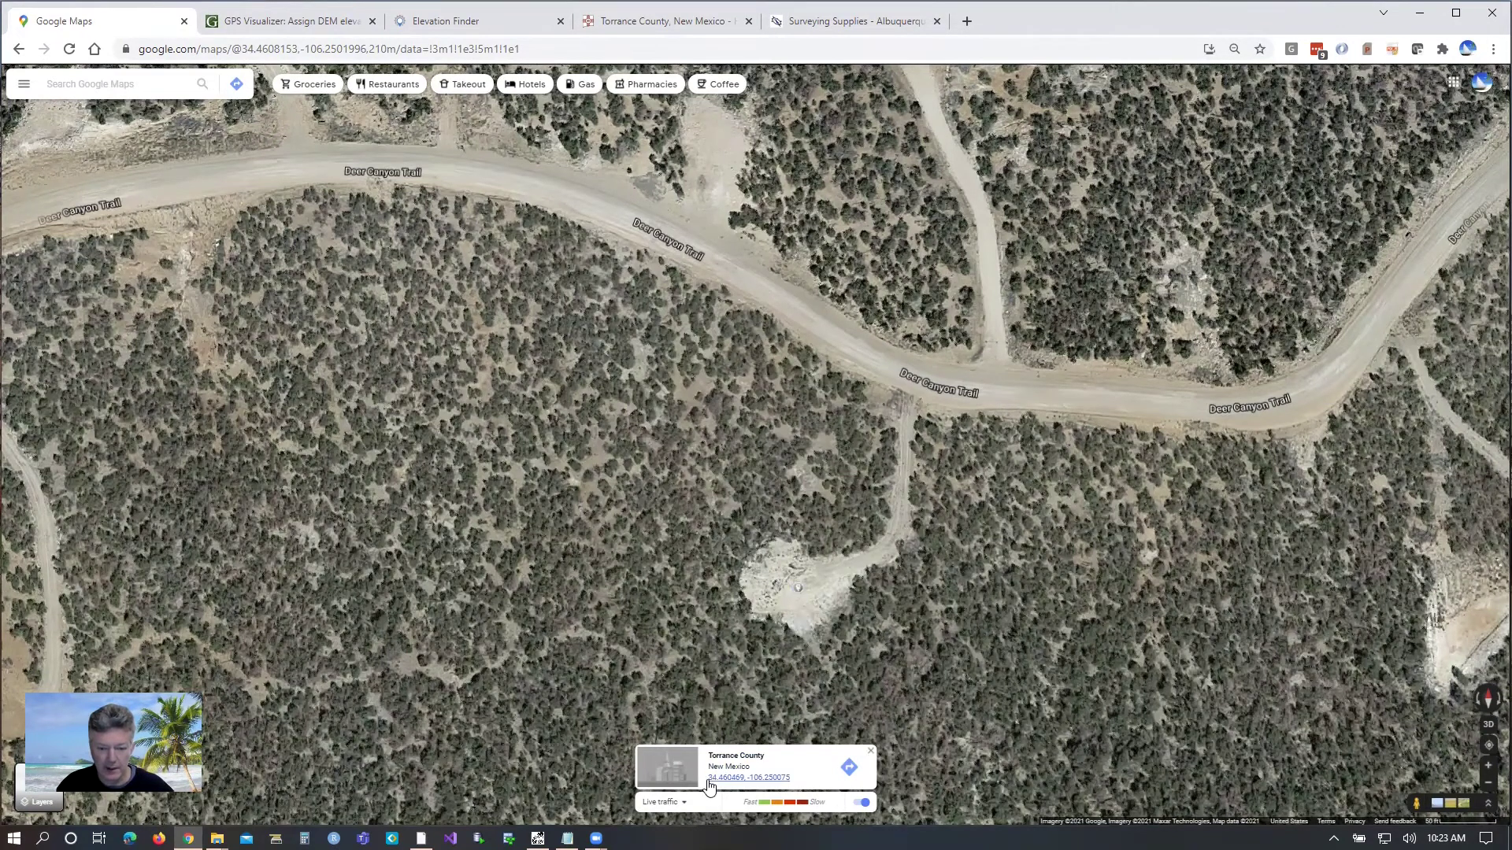
pyautogui.moveTo(708, 781); pyautogui.dragTo(803, 782)
pyautogui.hotkey('ctrl', 'c')
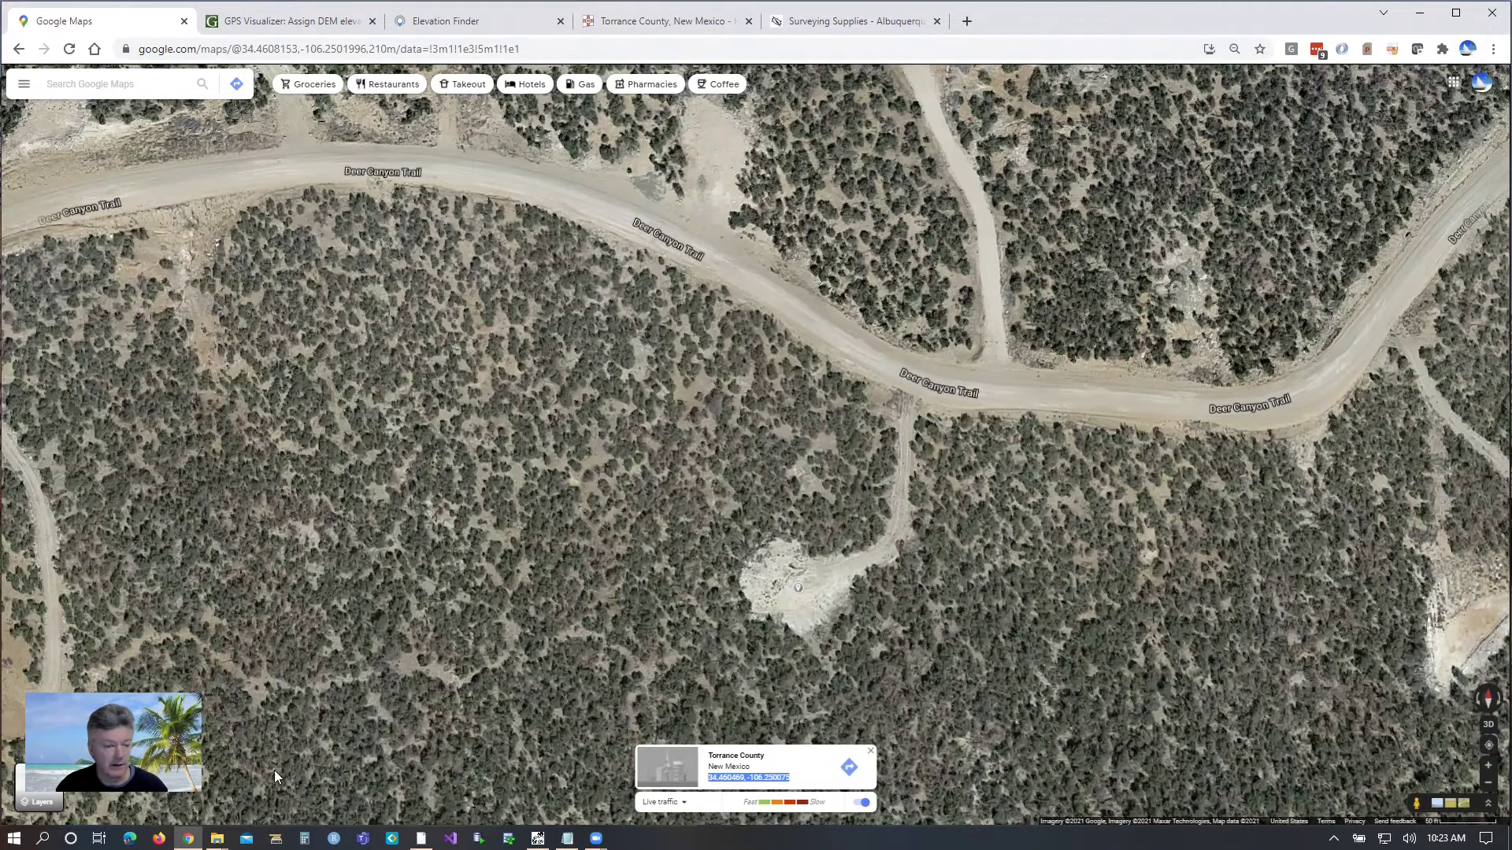
# Step: Paste those coordinates after 'CBE point:' with a trailing comma and save the notes file
pyautogui.click(567, 839)
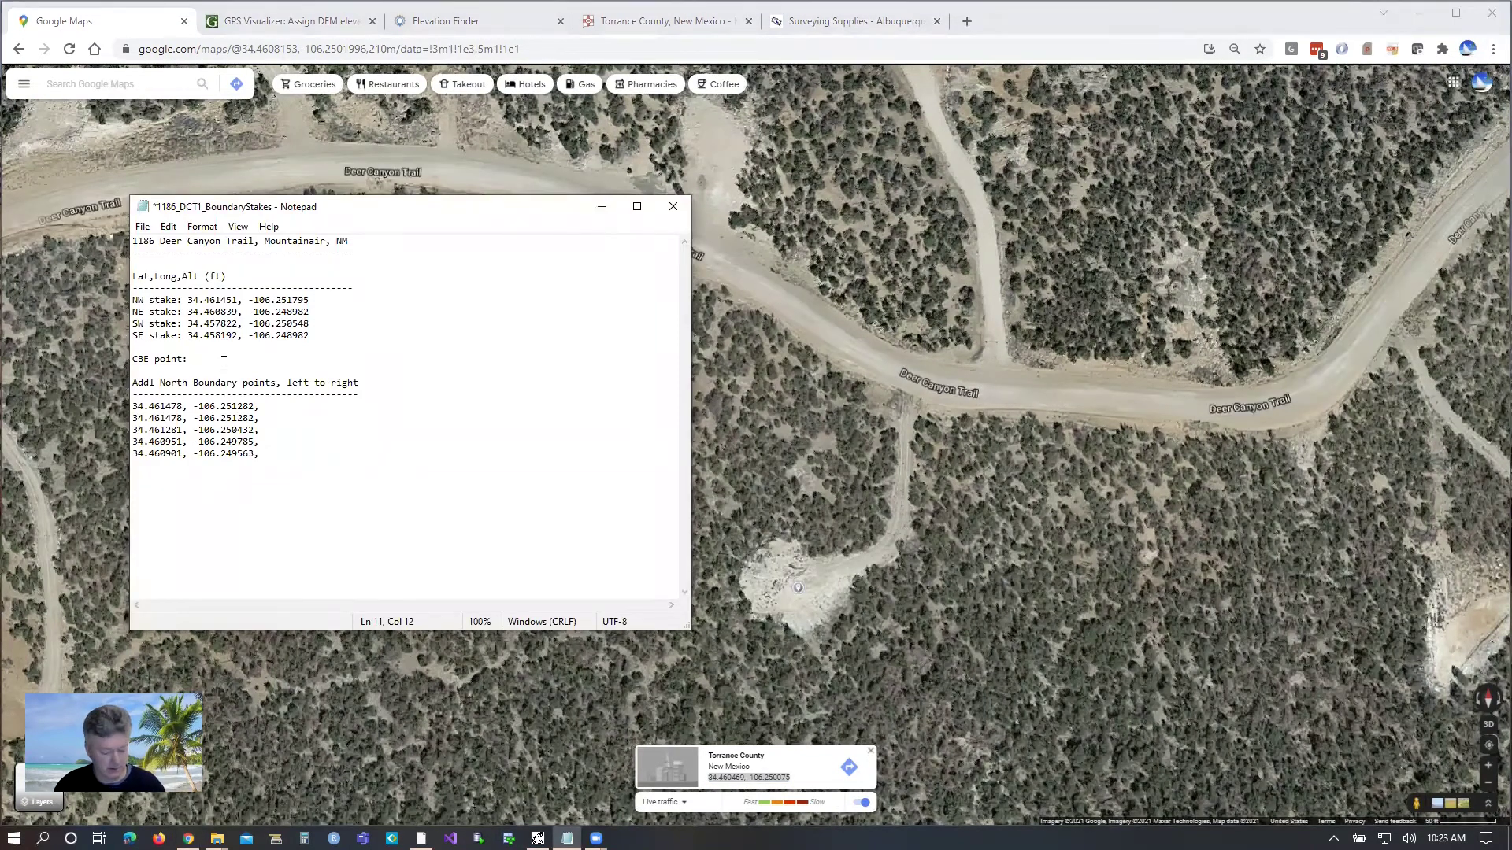
pyautogui.hotkey('ctrl', 'v')
pyautogui.write(',')
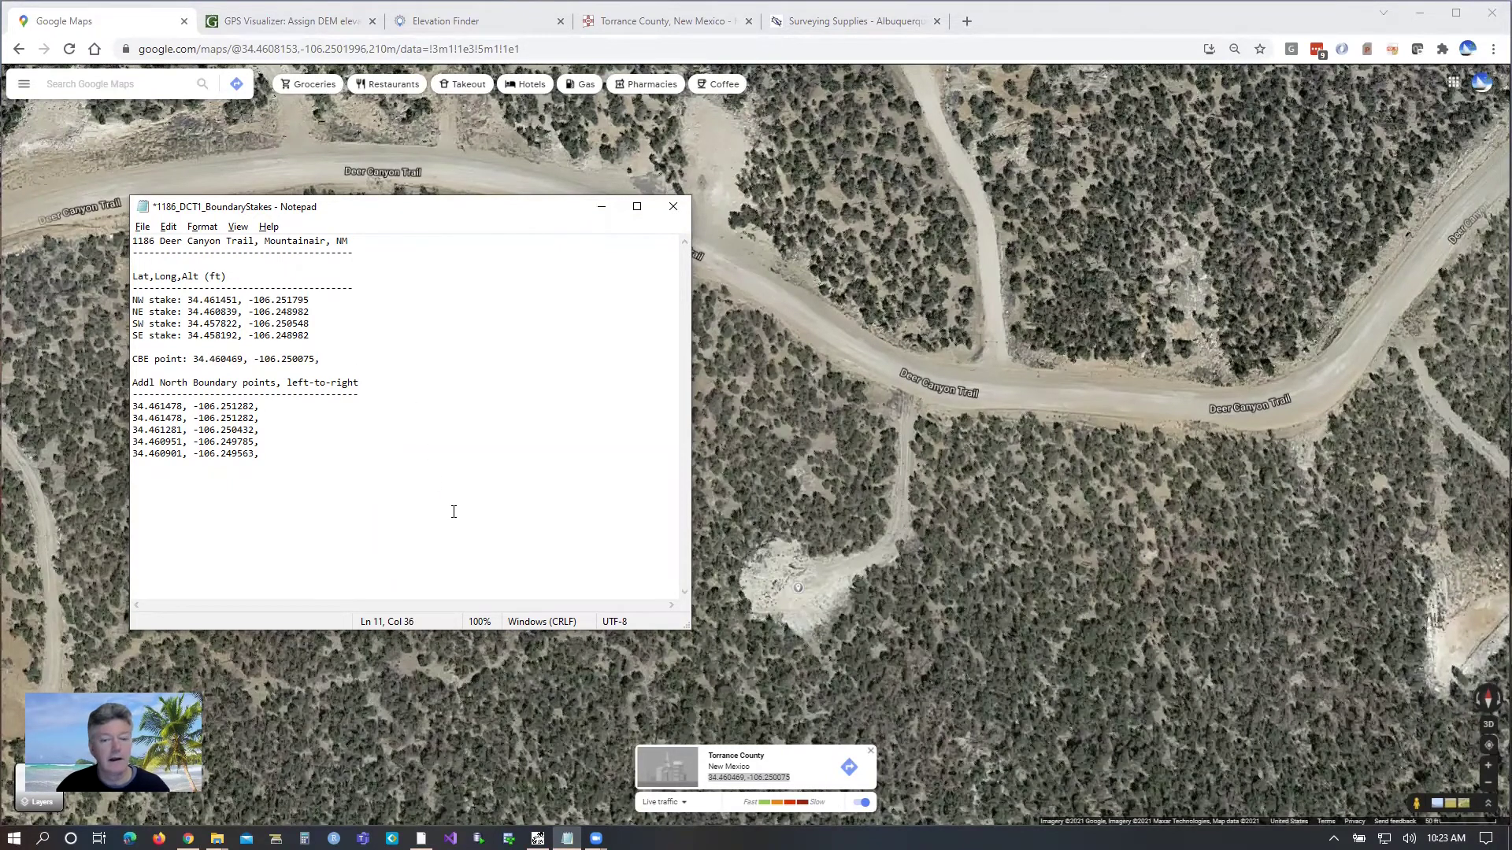
pyautogui.click(142, 227)
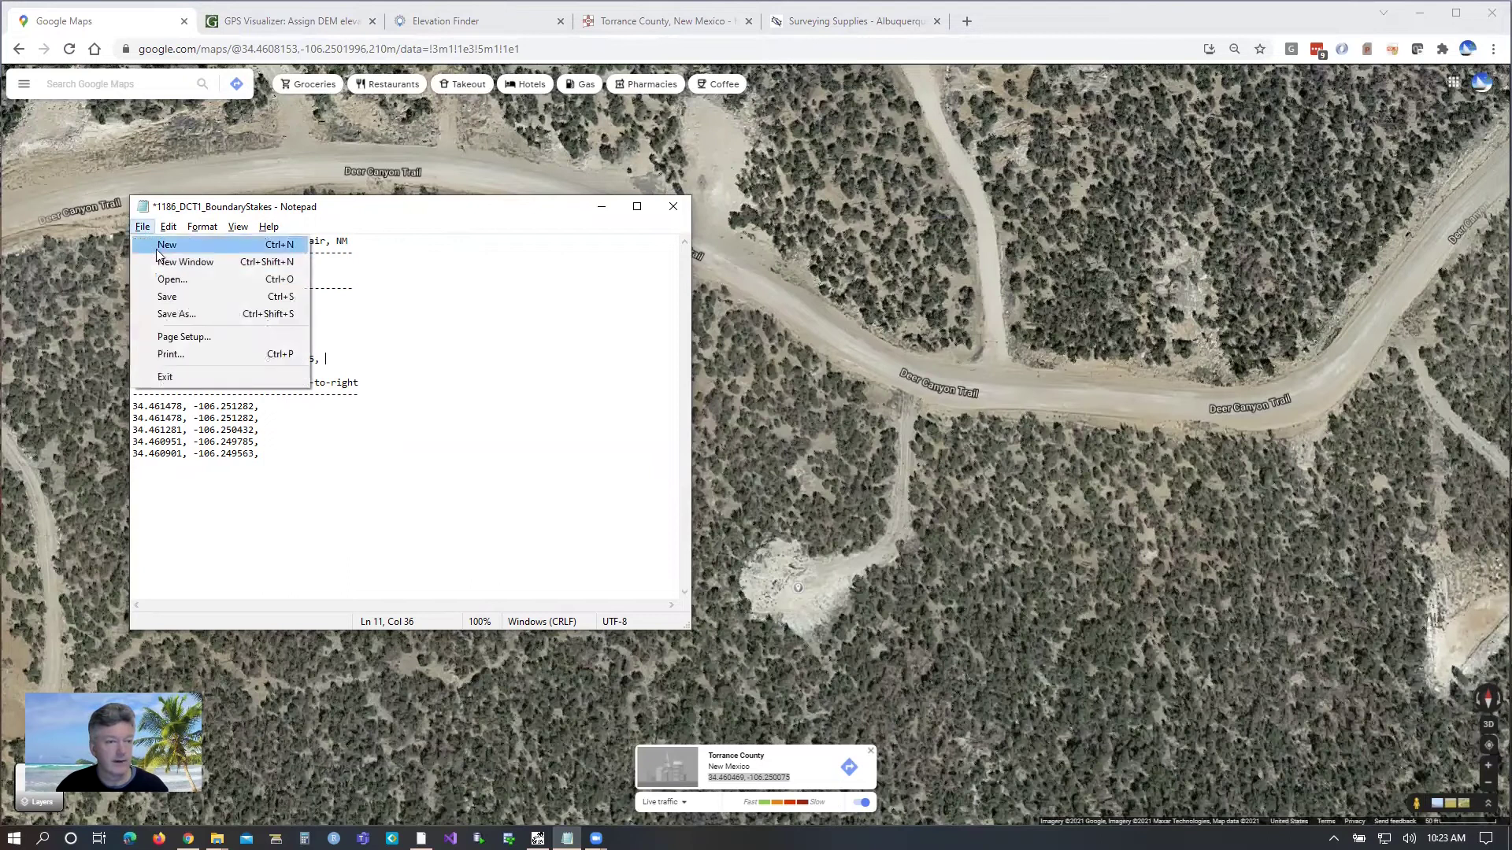
pyautogui.click(169, 297)
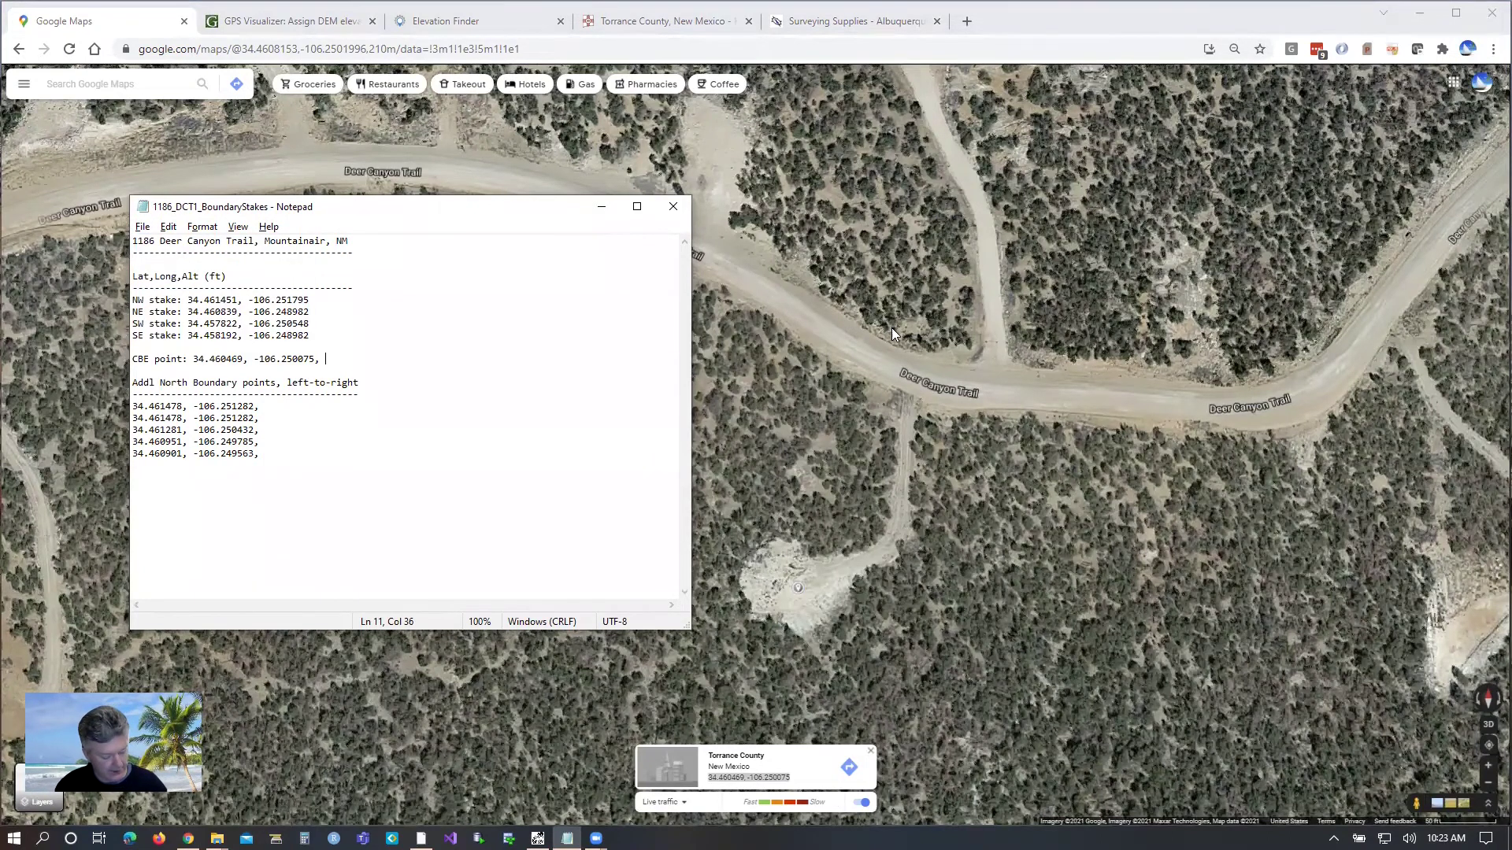
pyautogui.press('alt')
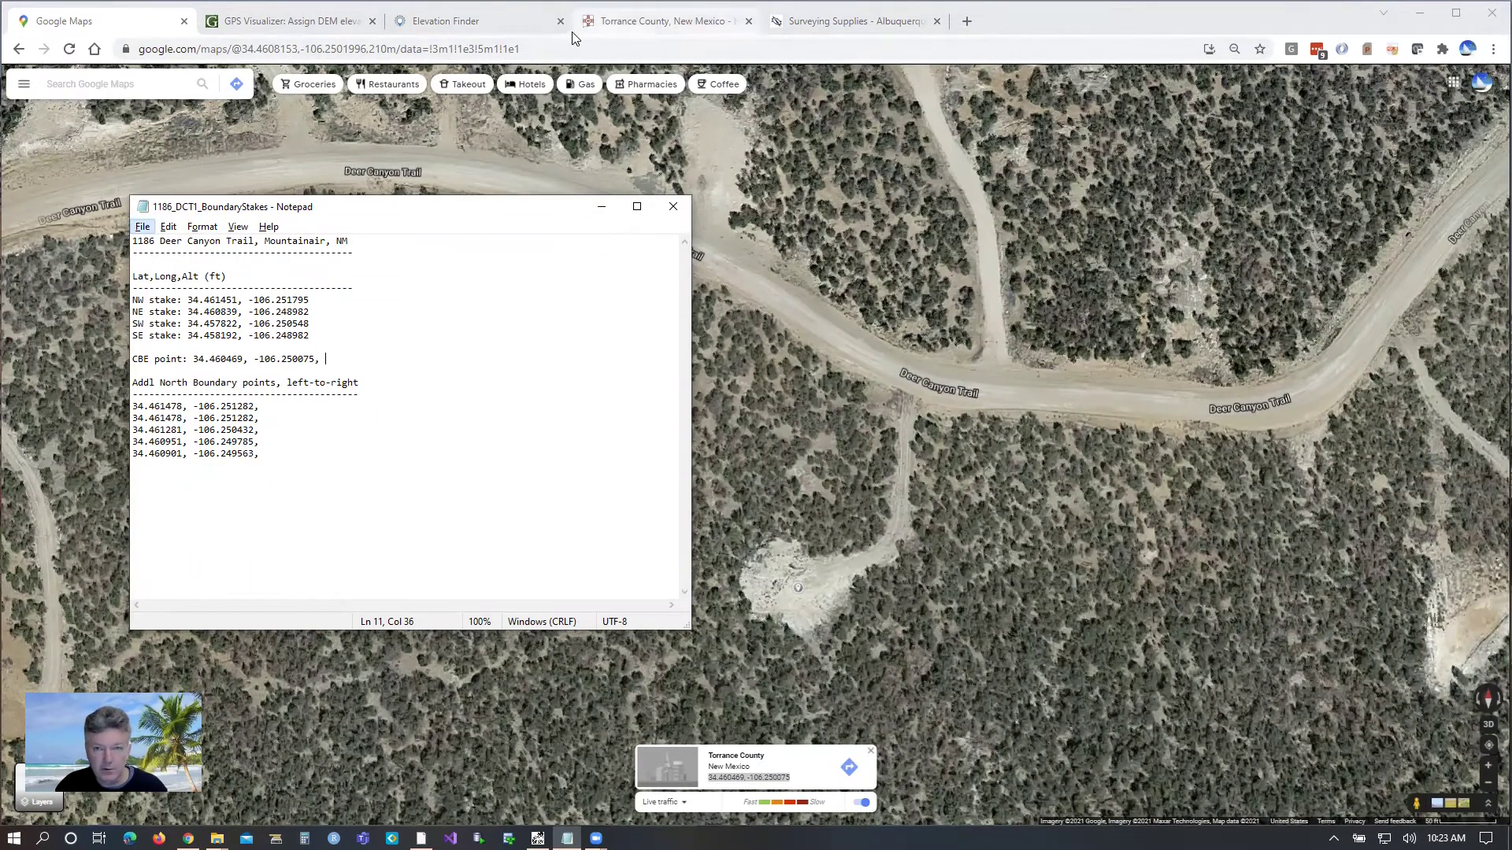
# Step: Look up the CBE point's elevation in Elevation Finder and start entering it in Notepad
pyautogui.click(418, 26)
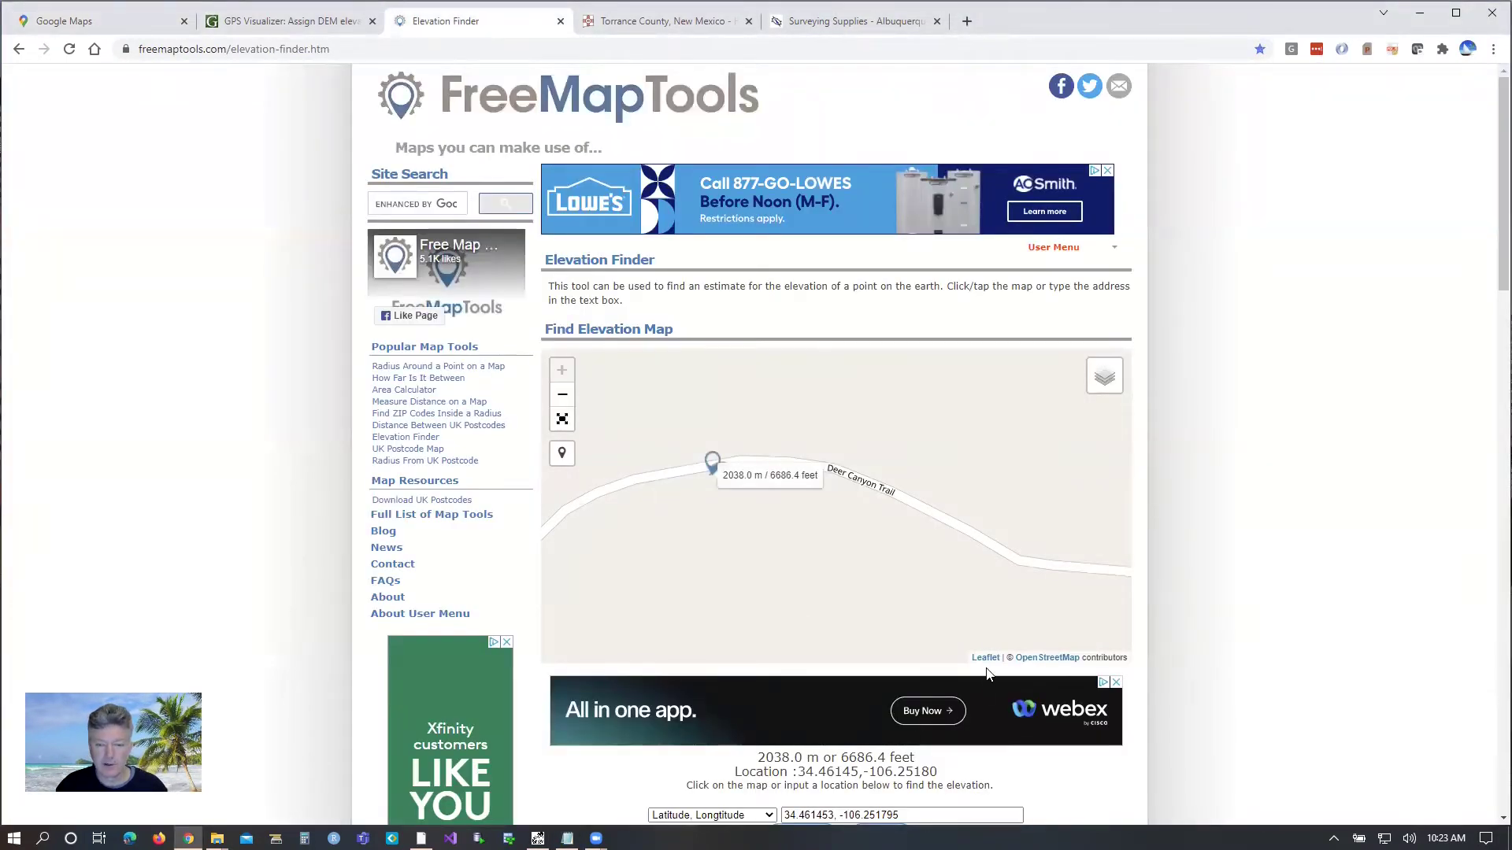
pyautogui.scroll(-1, 989, 673)
pyautogui.moveTo(1023, 737); pyautogui.dragTo(768, 740)
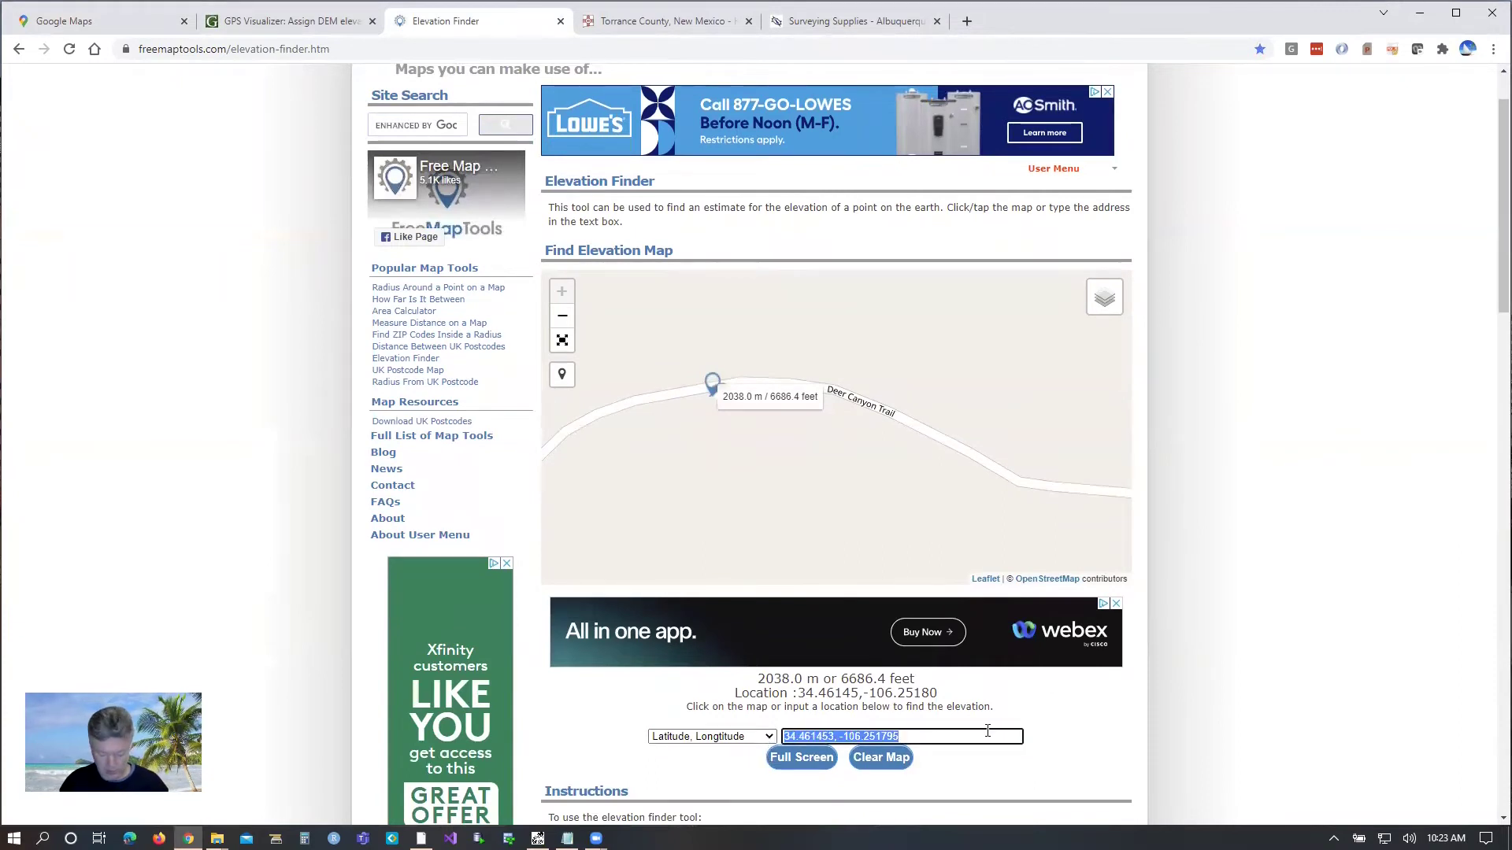
pyautogui.press('BackSpace')
pyautogui.hotkey('ctrl', 'v')
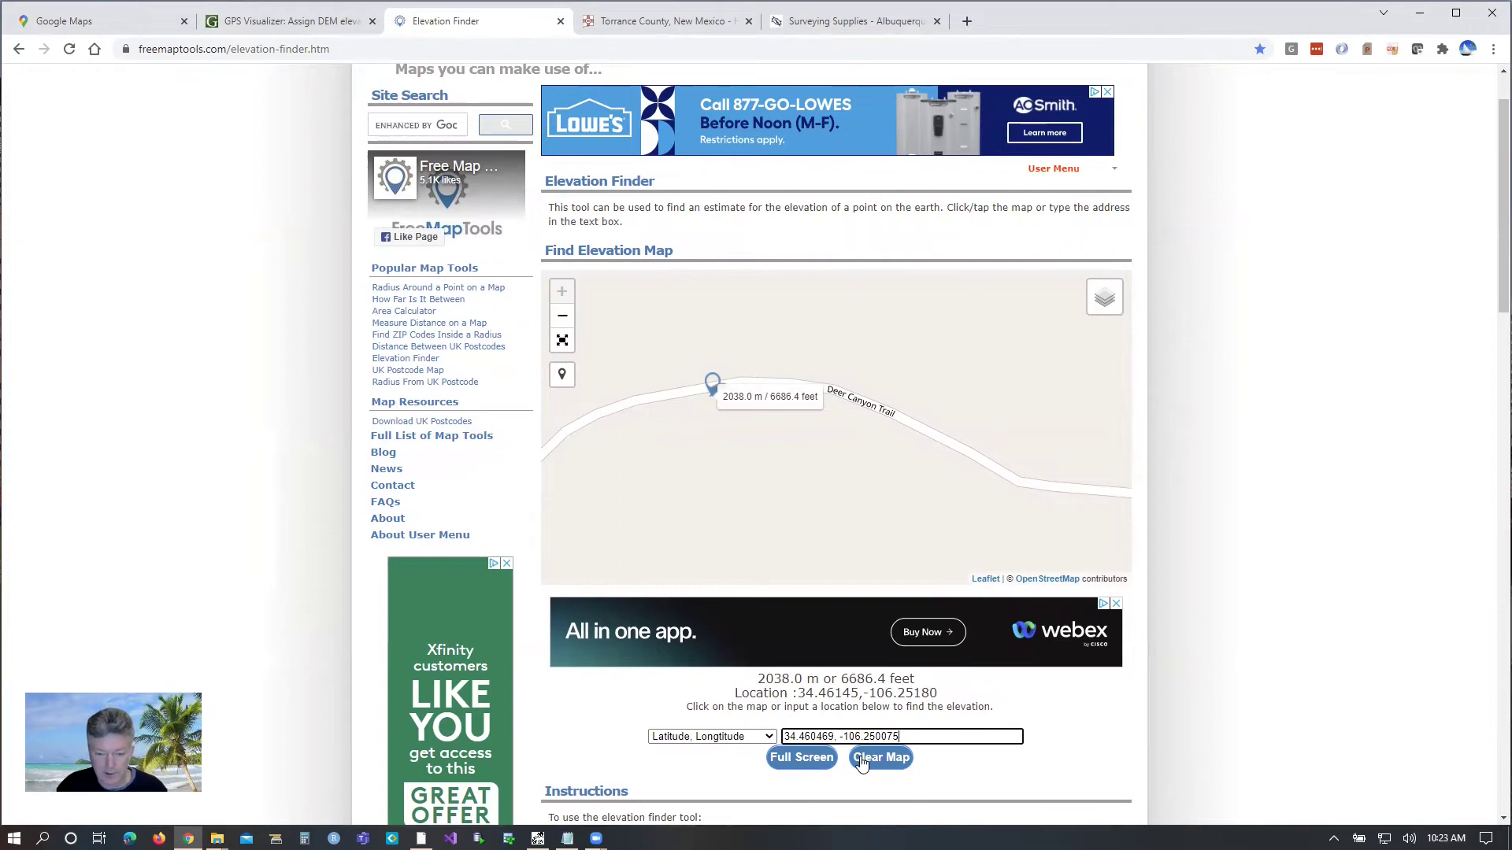
pyautogui.press('Return')
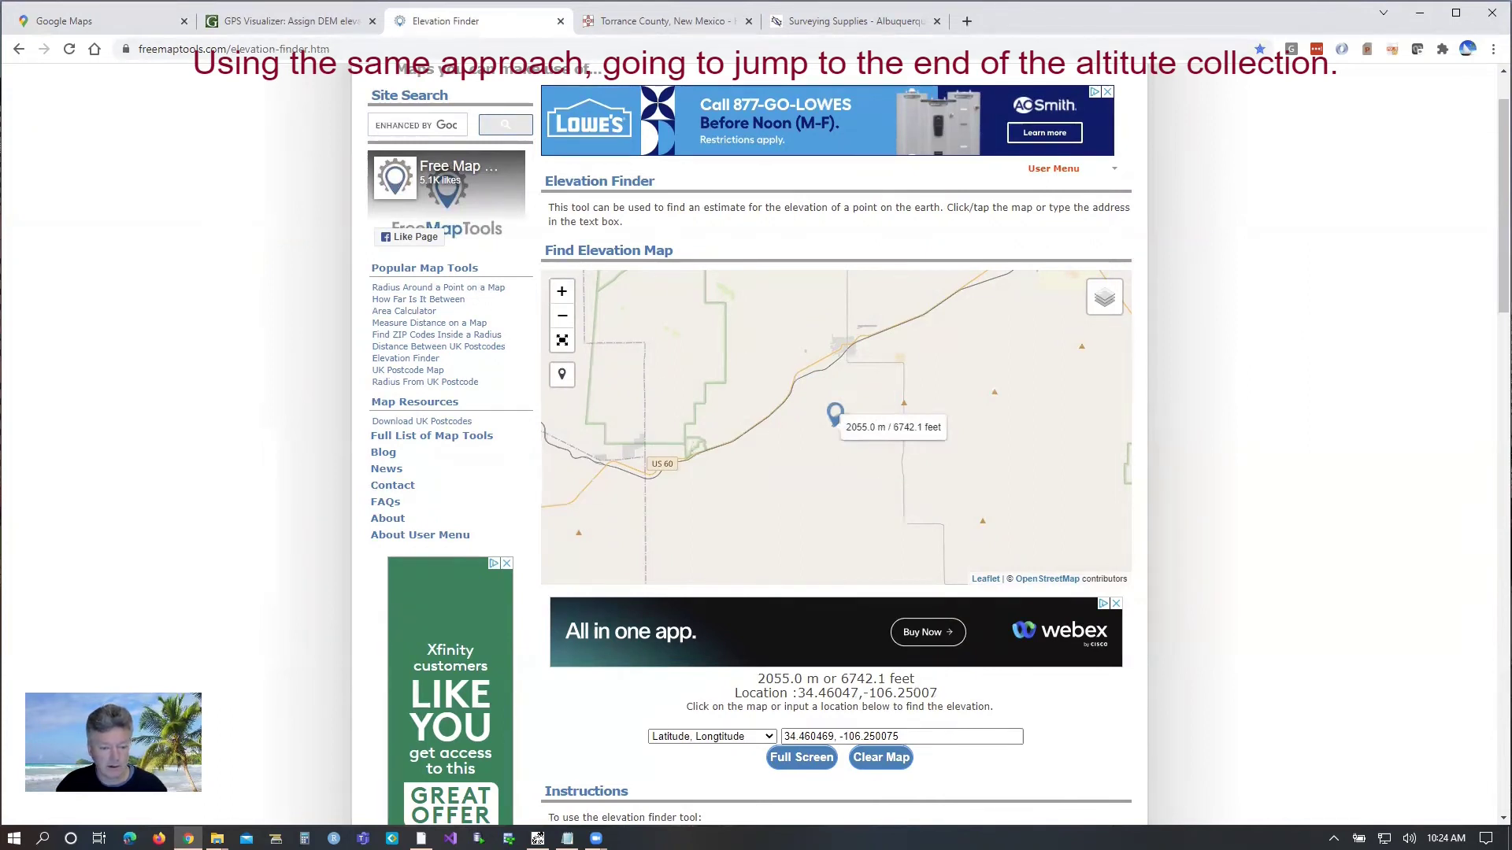
pyautogui.click(567, 839)
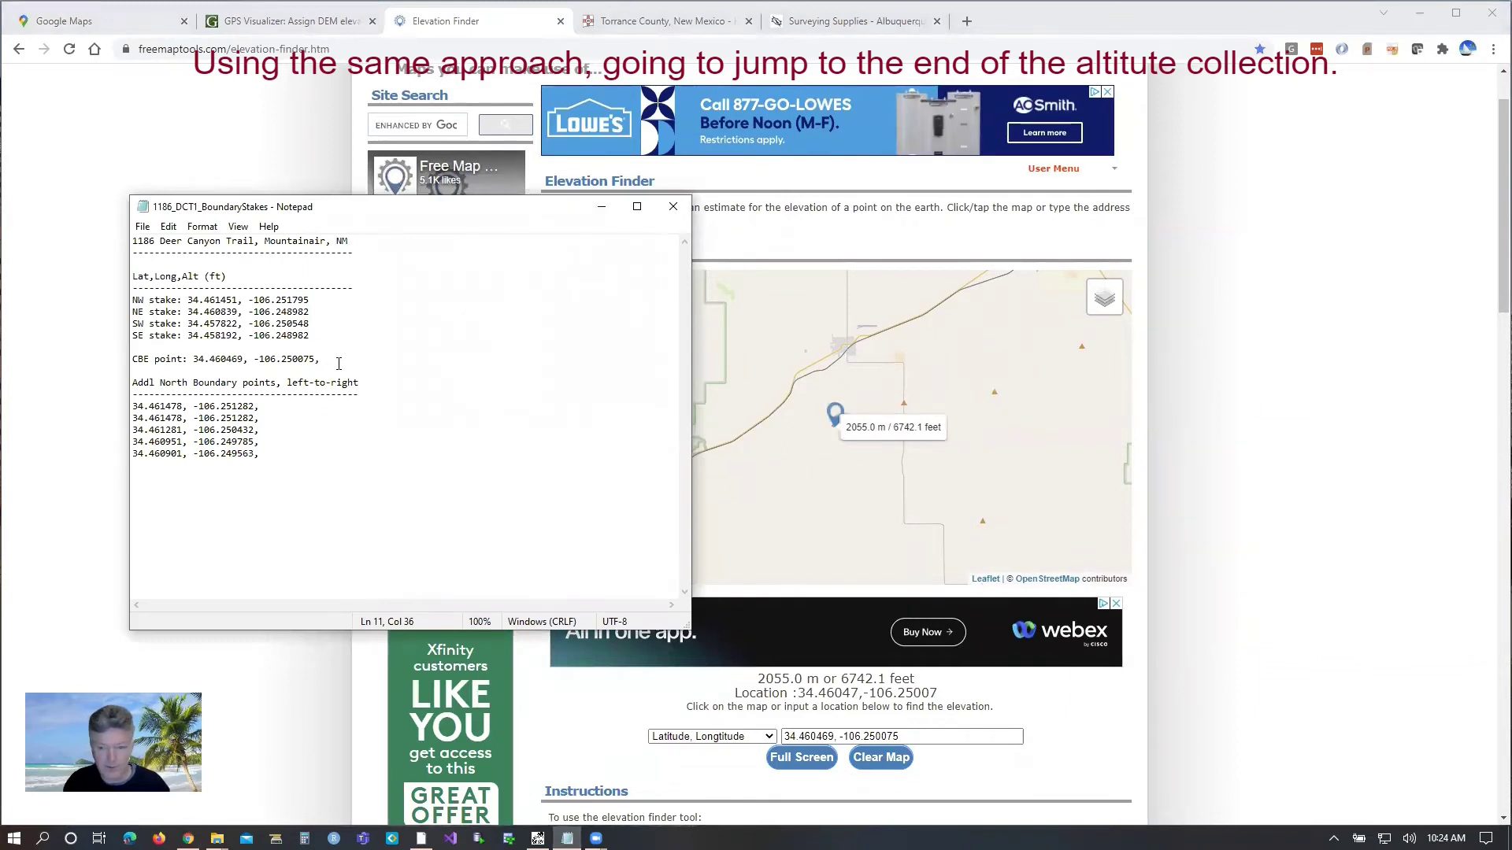
pyautogui.write('6742.1')
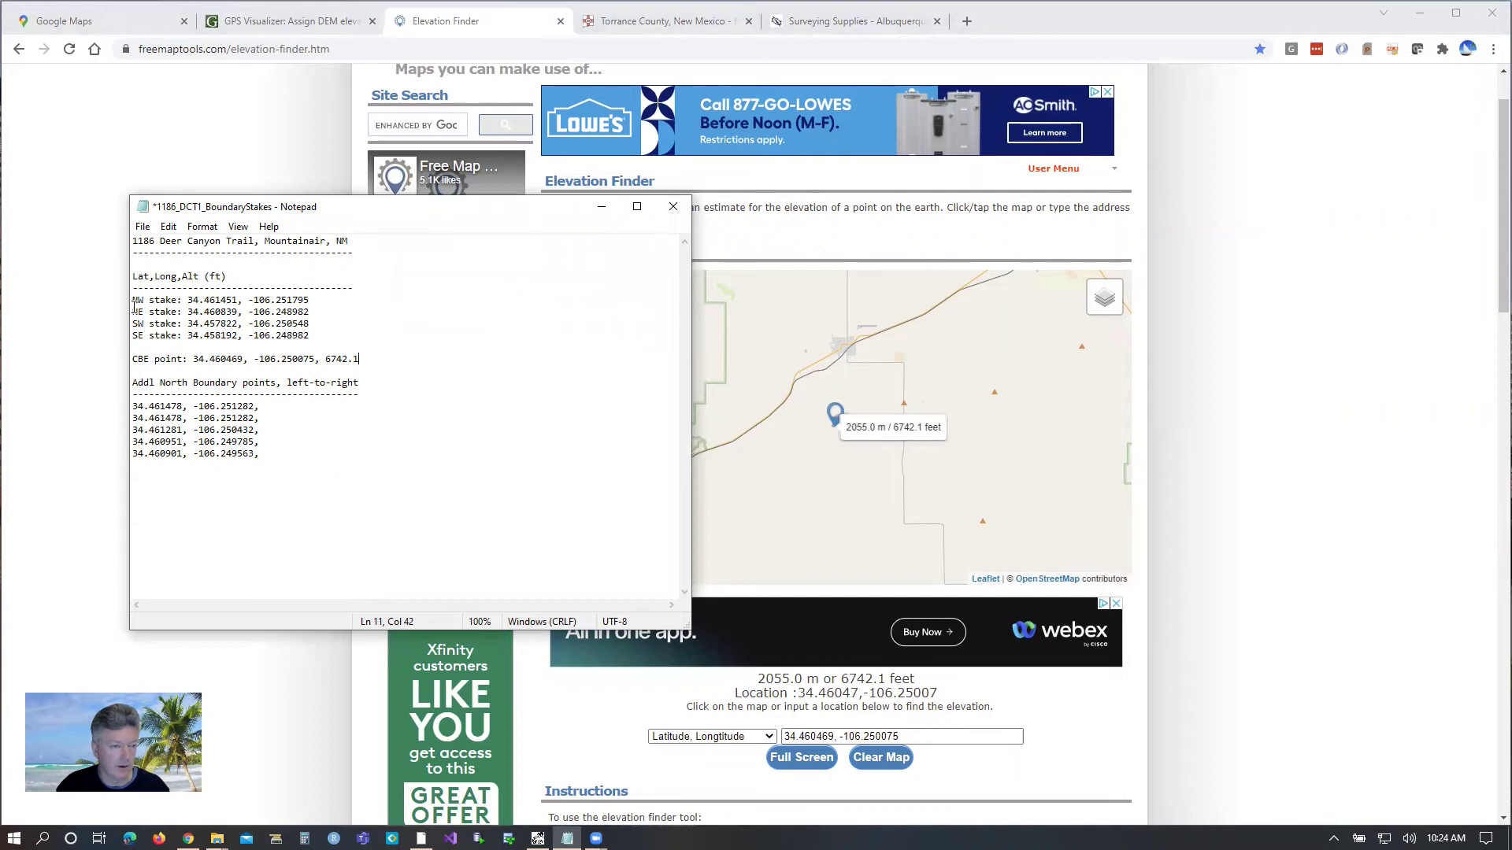
# Step: Look up the NW stake coordinates 34.461451, -106.251795, which report 6686.4 feet
pyautogui.moveTo(134, 302); pyautogui.dragTo(312, 297)
pyautogui.hotkey('ctrl', 'c')
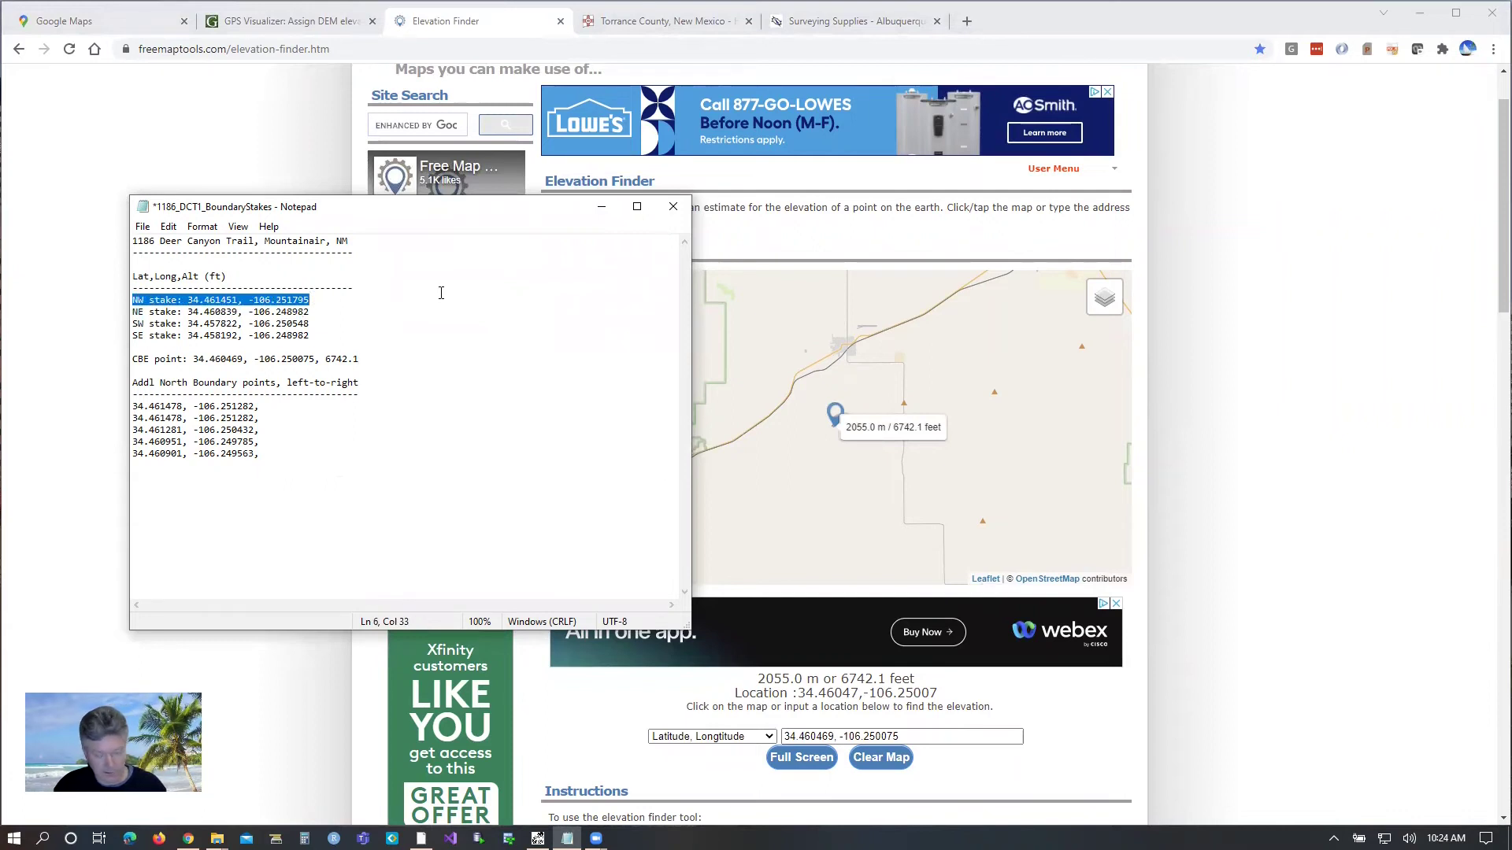
pyautogui.moveTo(928, 738); pyautogui.dragTo(755, 733)
pyautogui.hotkey('ctrl', 'v')
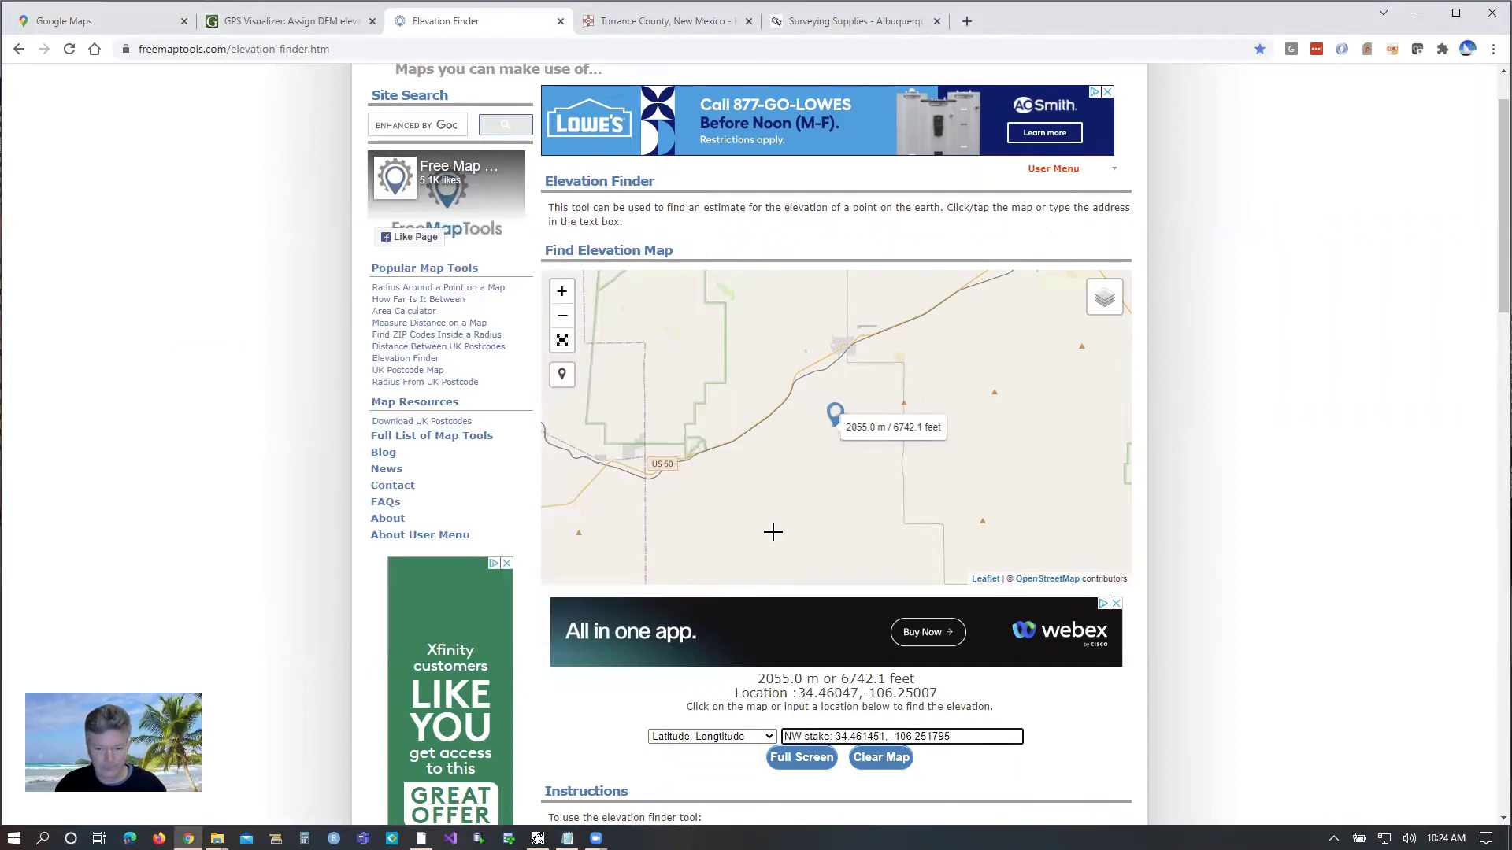
pyautogui.press('Delete')
pyautogui.press('Delete')
pyautogui.press('Delete')
pyautogui.press('Delete')
pyautogui.press('Delete')
pyautogui.press('Delete')
pyautogui.press('Delete')
pyautogui.press('Delete')
pyautogui.press('Delete')
pyautogui.press('Delete')
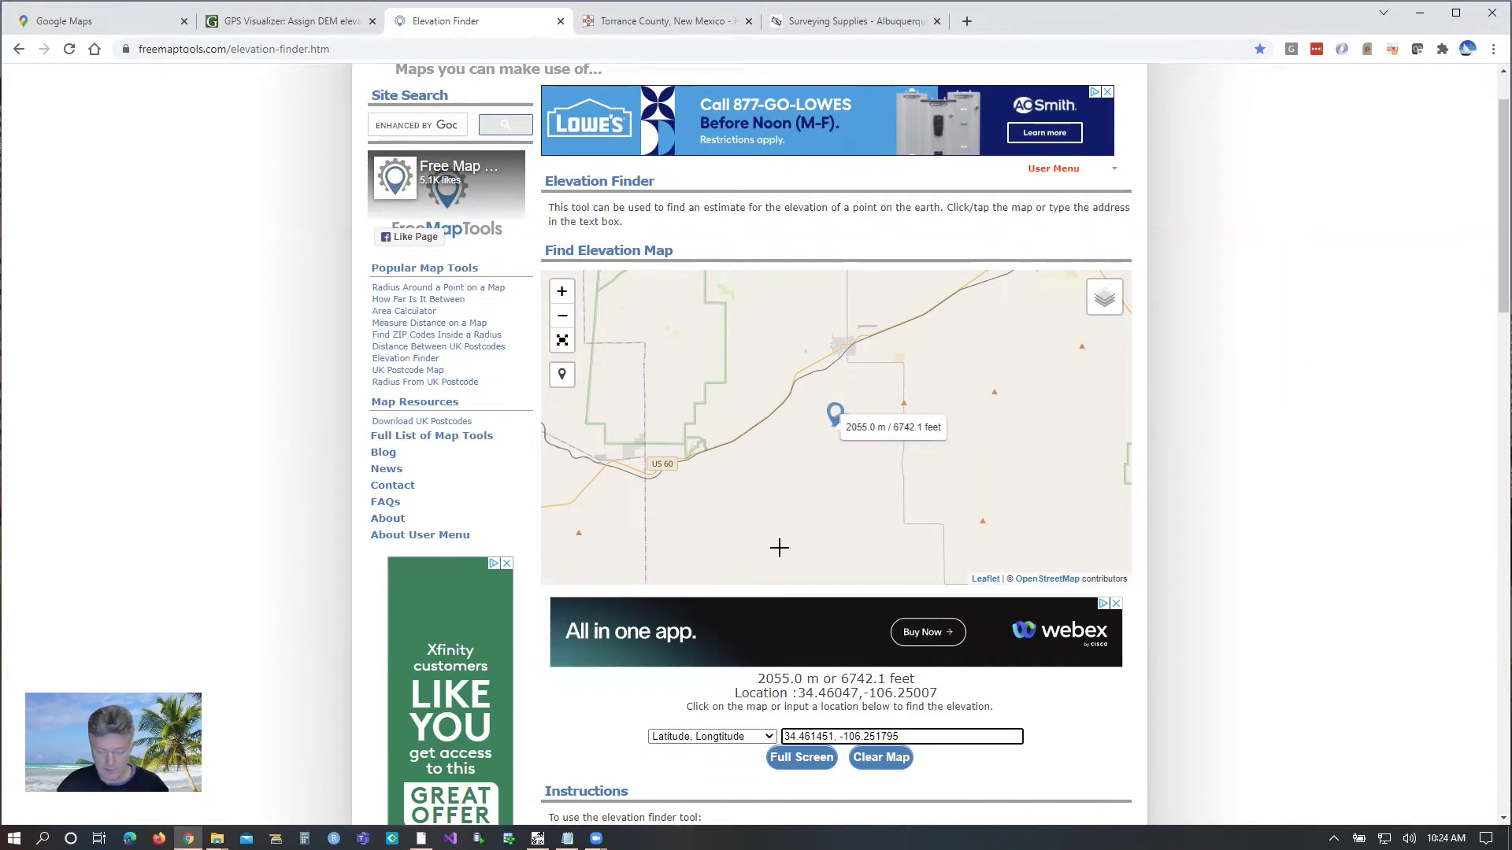
pyautogui.press('Return')
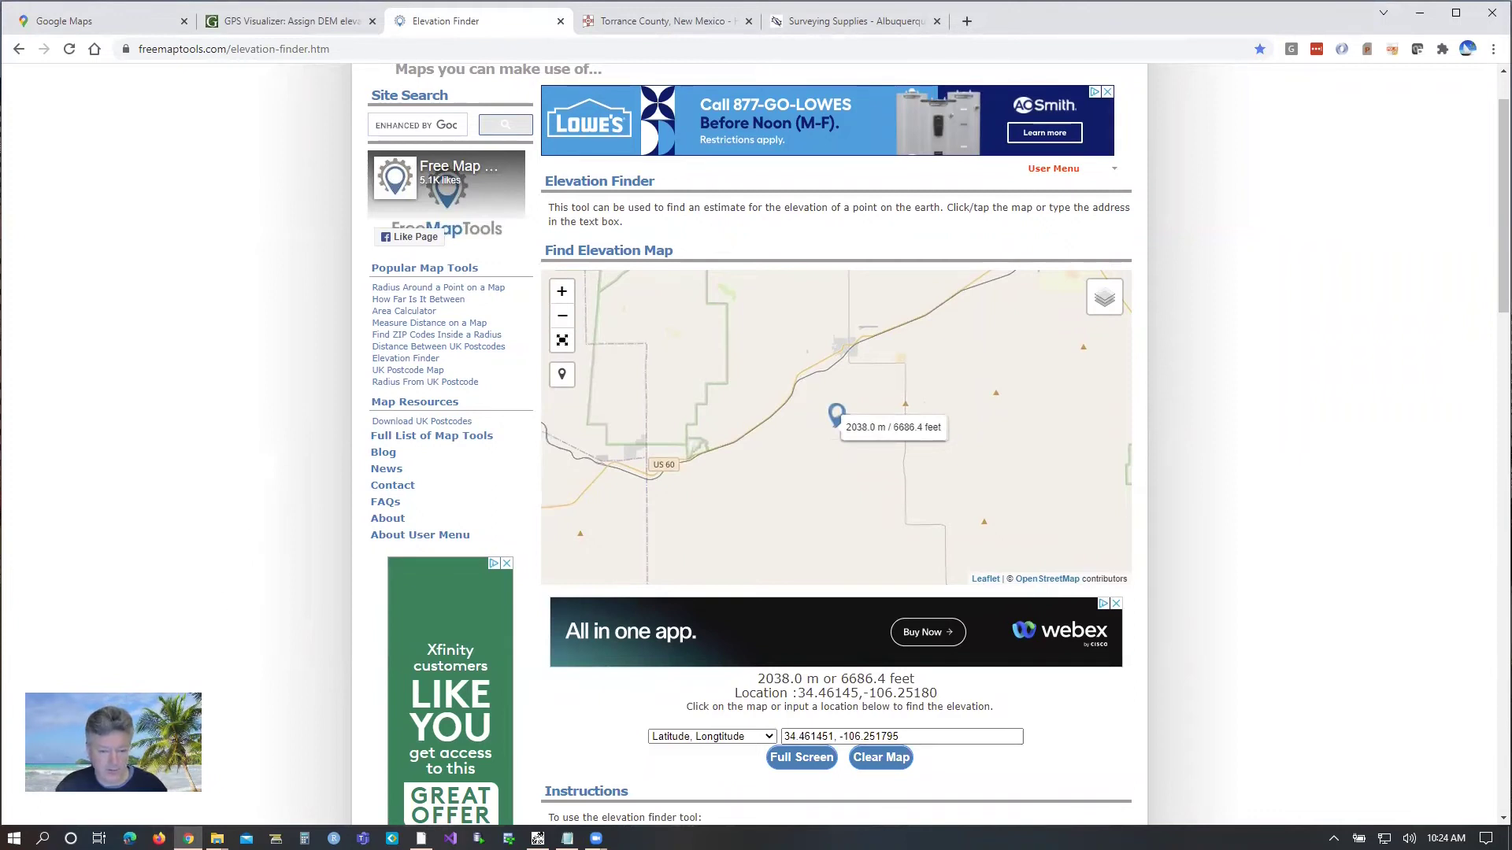
pyautogui.click(567, 839)
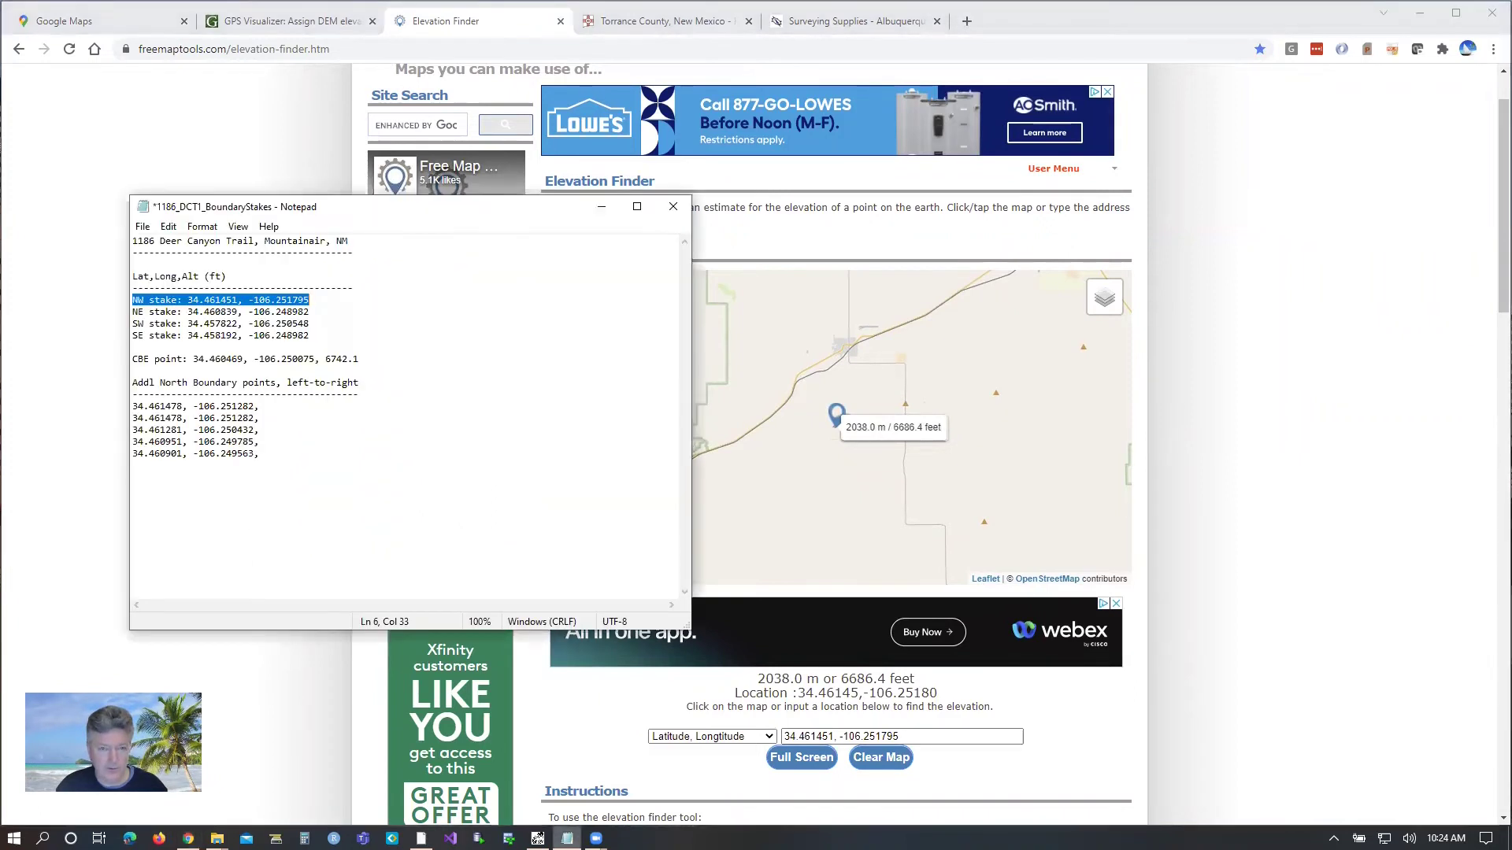
# Step: Append the NW stake altitude, then look up the NE stake and enter 6742
pyautogui.click(318, 299)
pyautogui.write(', 6686.4')
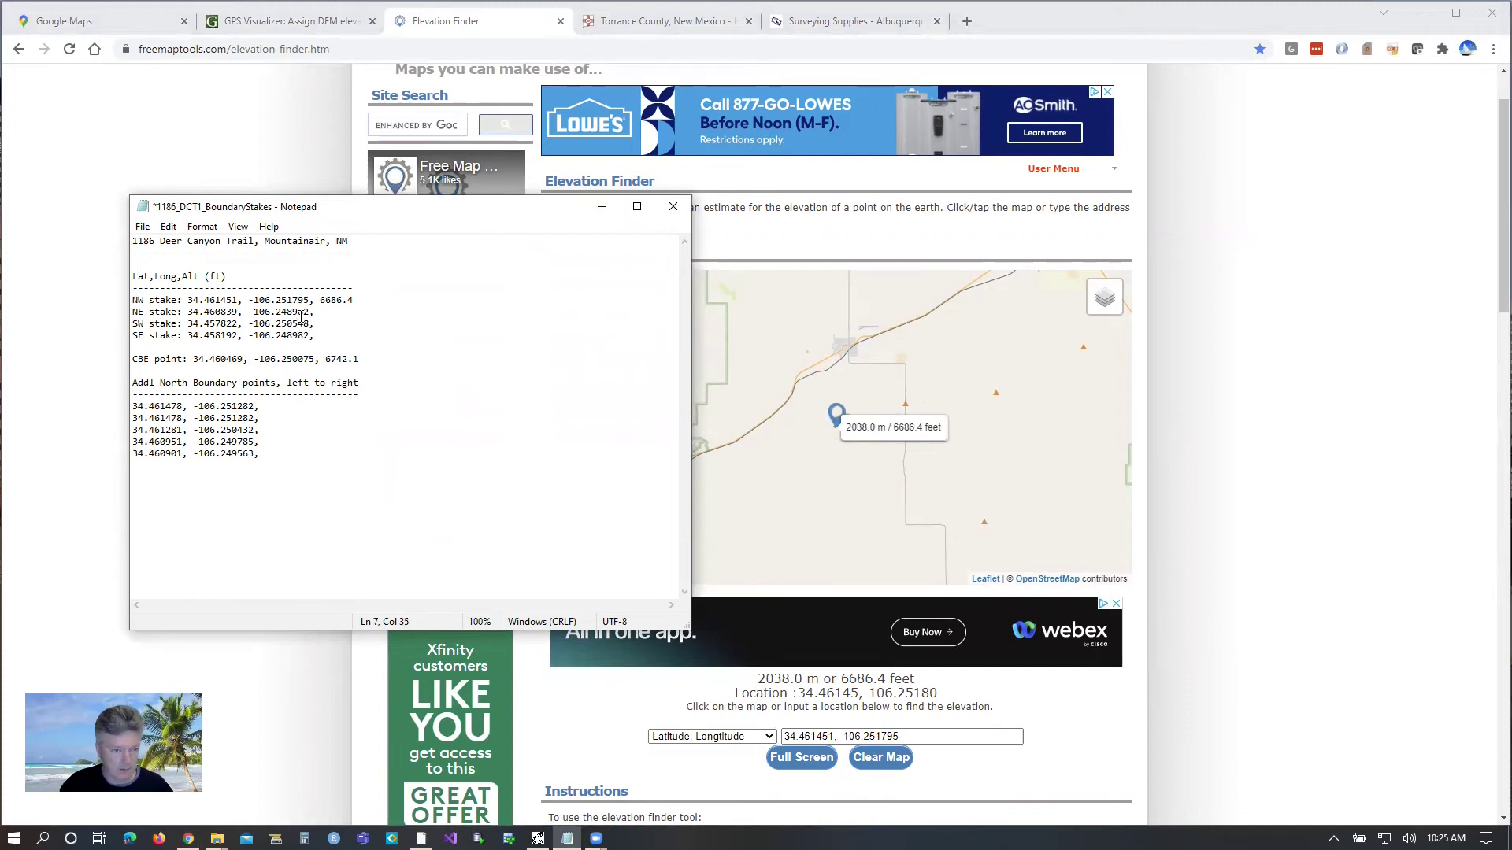
pyautogui.moveTo(311, 312); pyautogui.dragTo(187, 312)
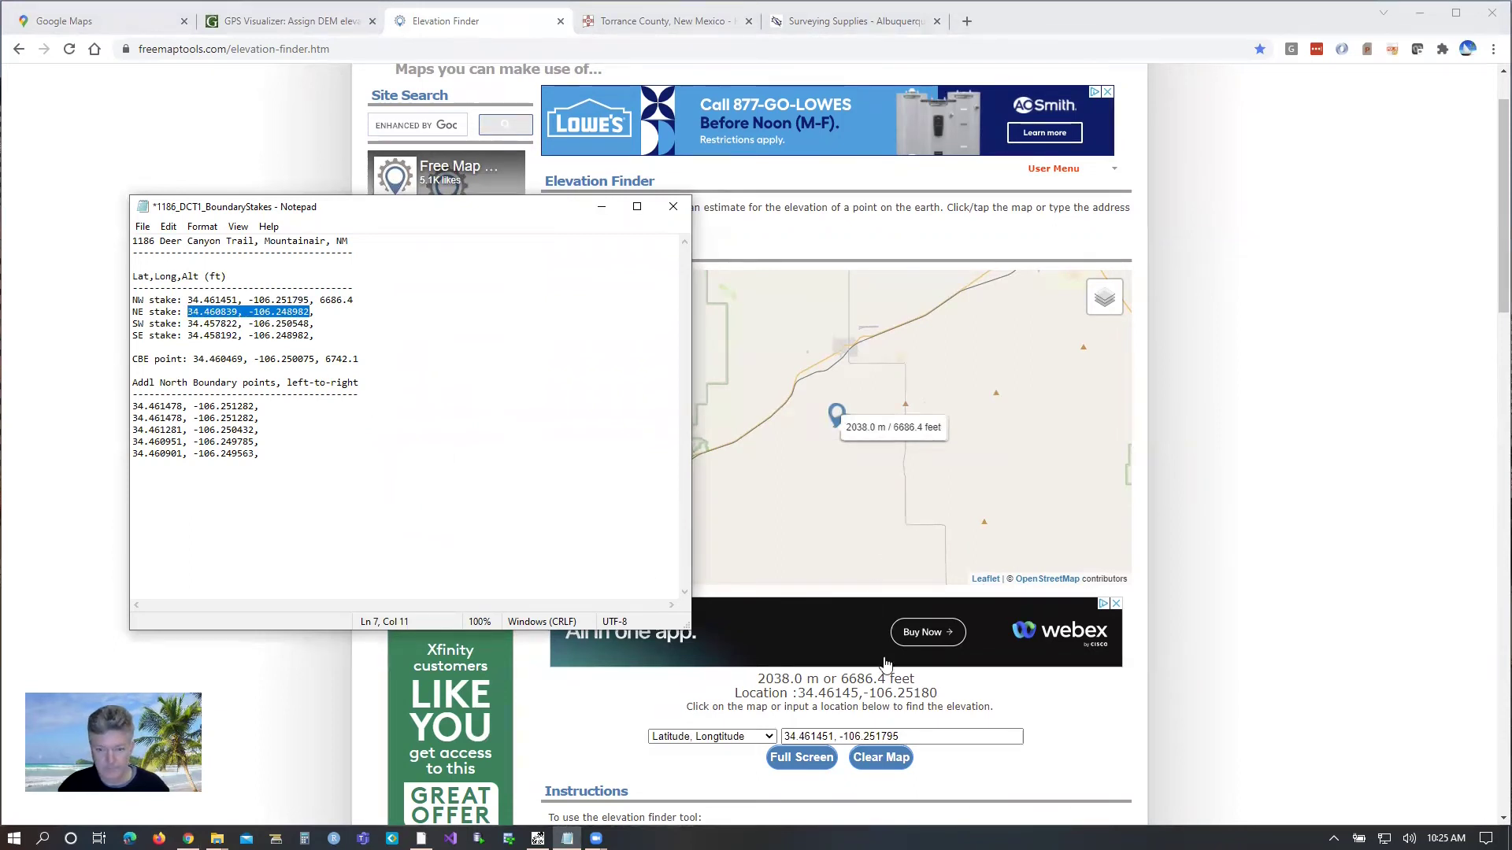
pyautogui.moveTo(921, 737); pyautogui.dragTo(757, 739)
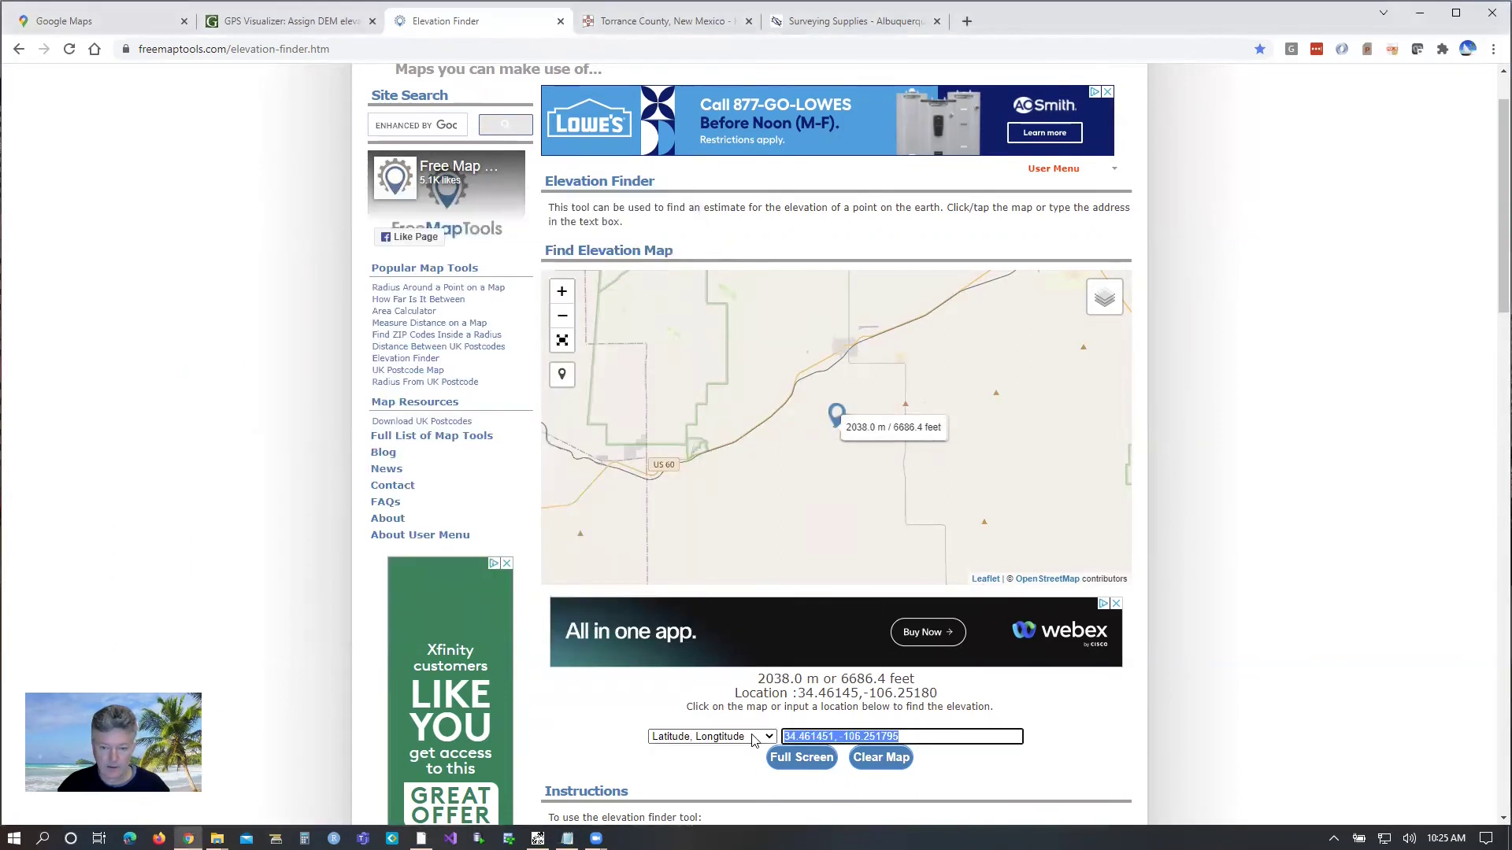
pyautogui.write('34.460839, -106.248982')
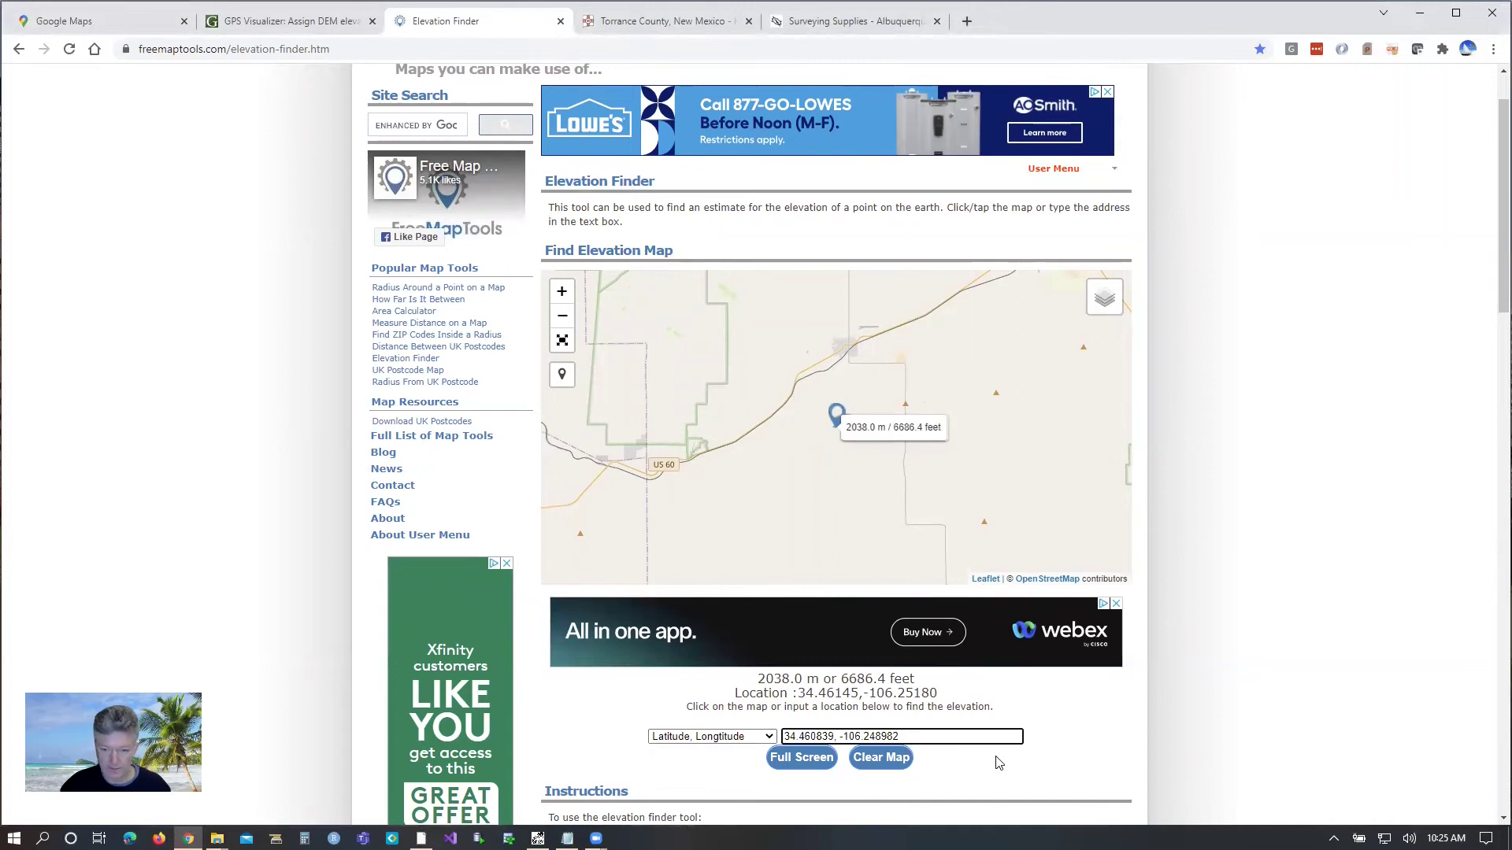
pyautogui.press('Return')
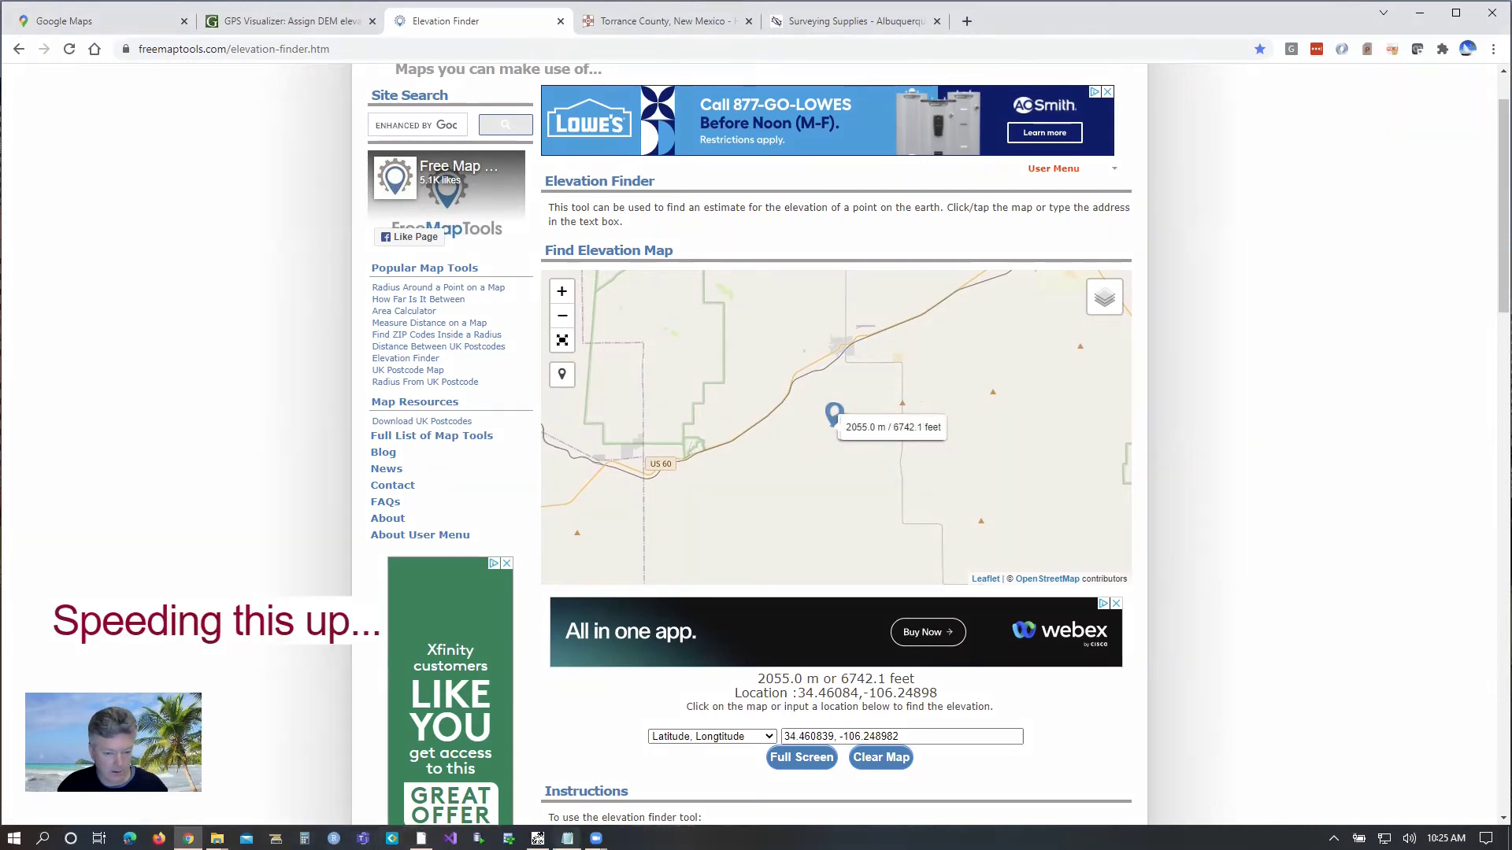
pyautogui.click(567, 839)
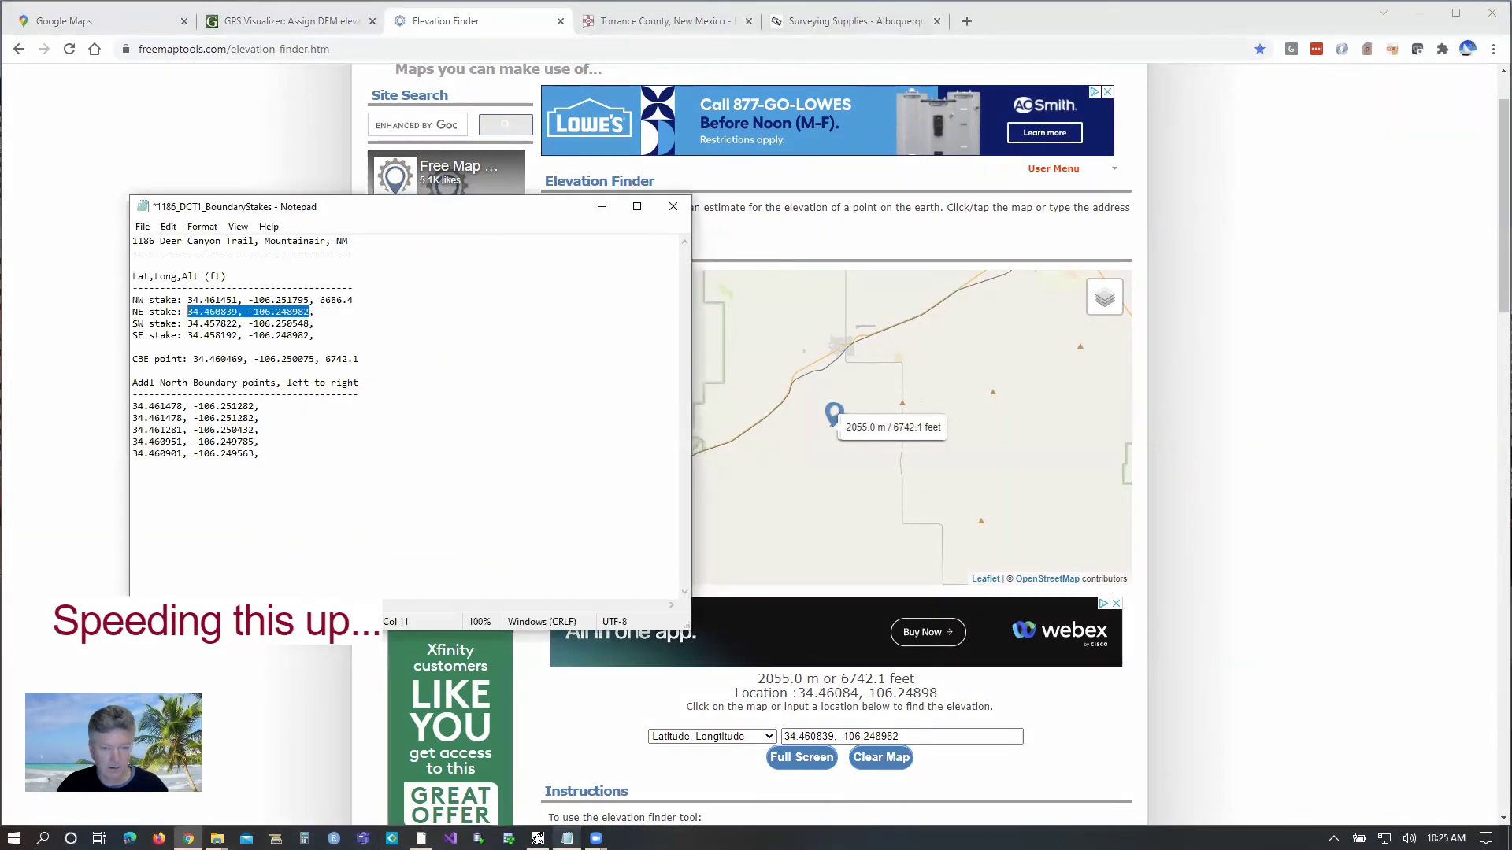
pyautogui.click(327, 312)
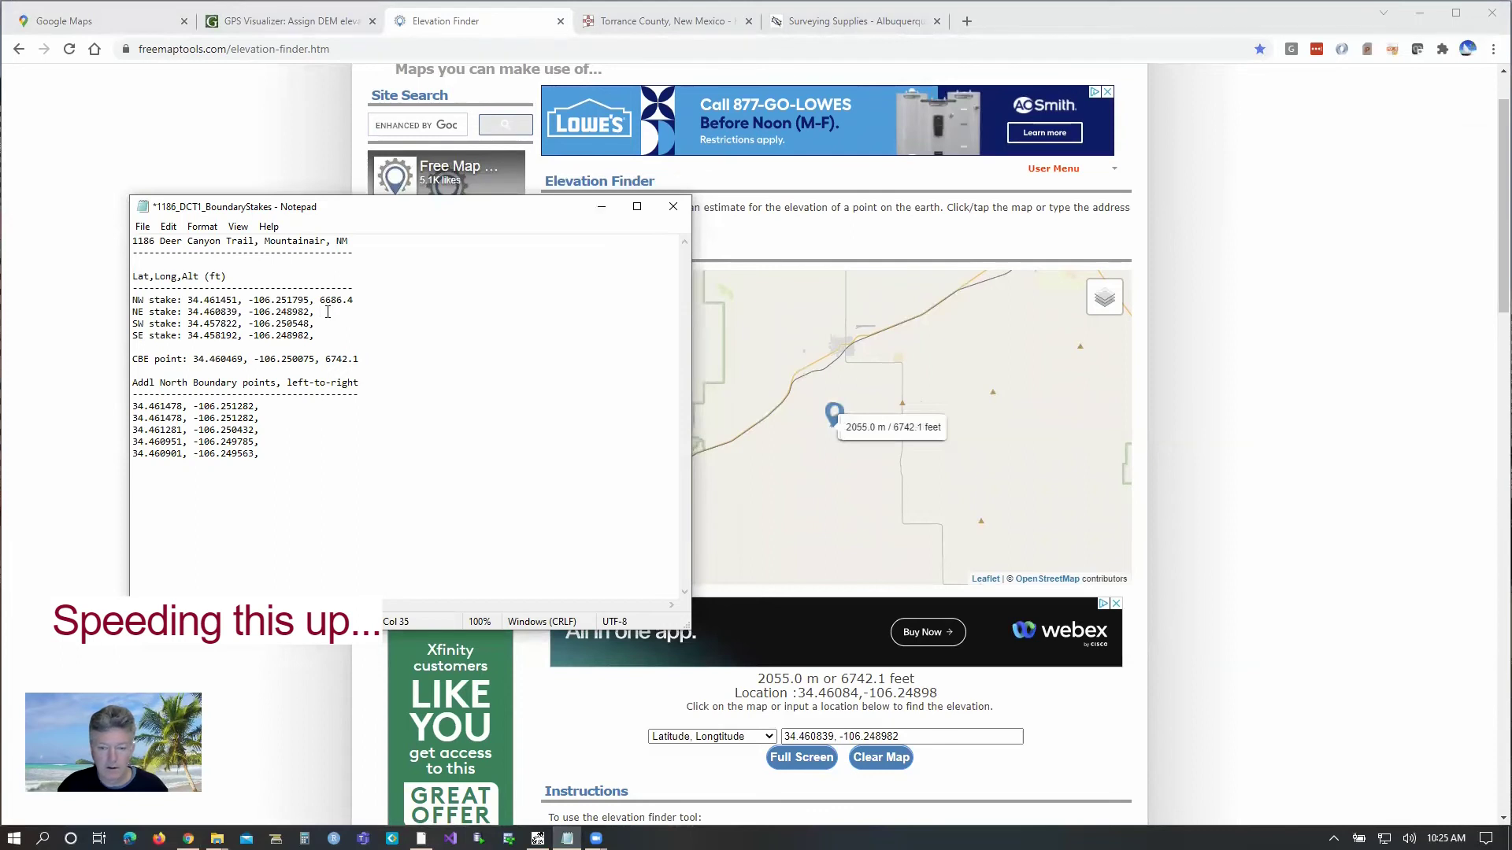
pyautogui.write('67')
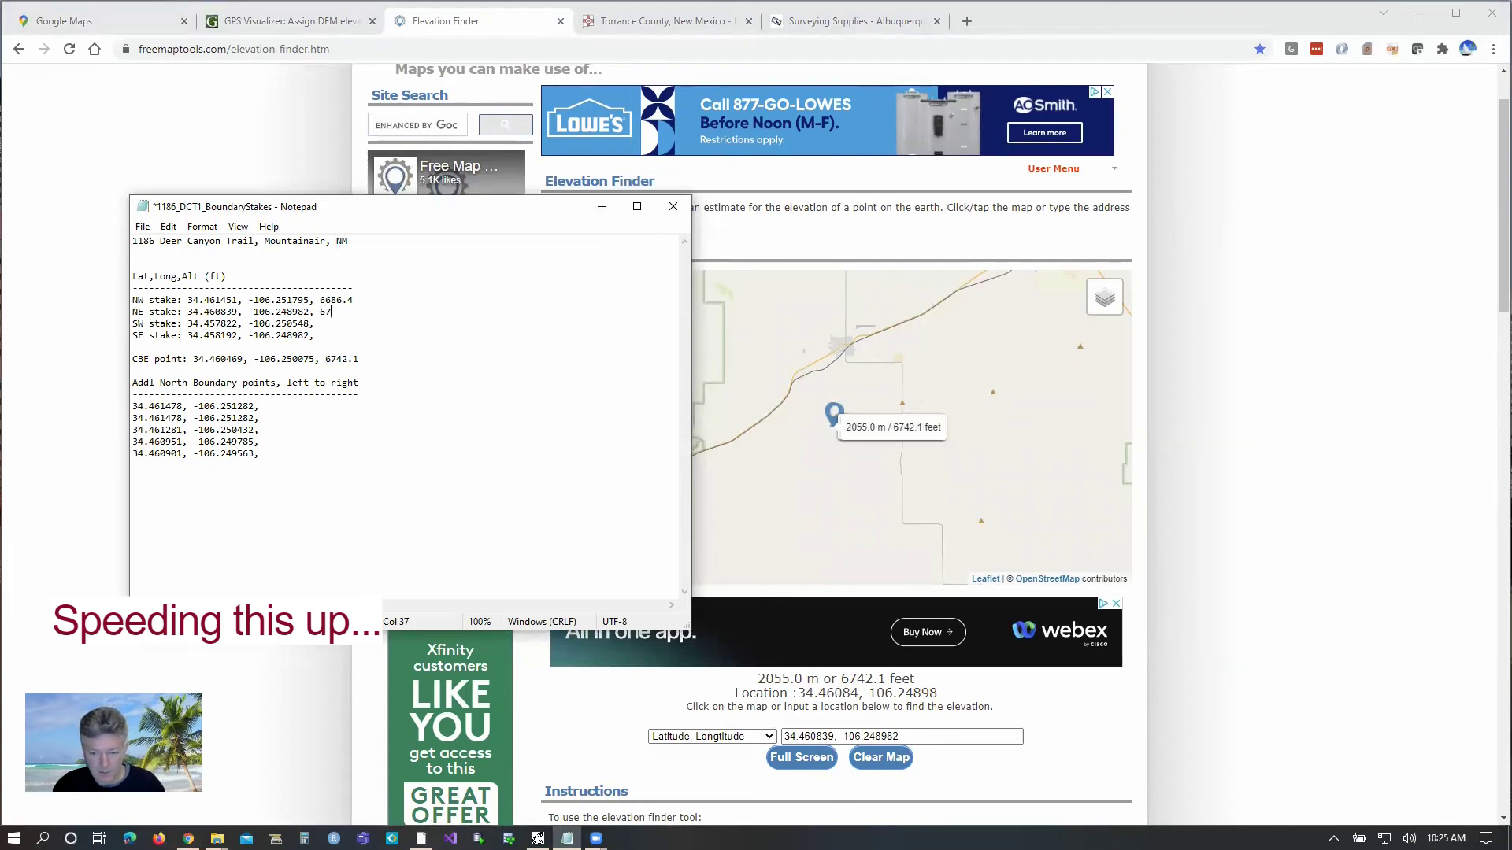
pyautogui.write('42.1')
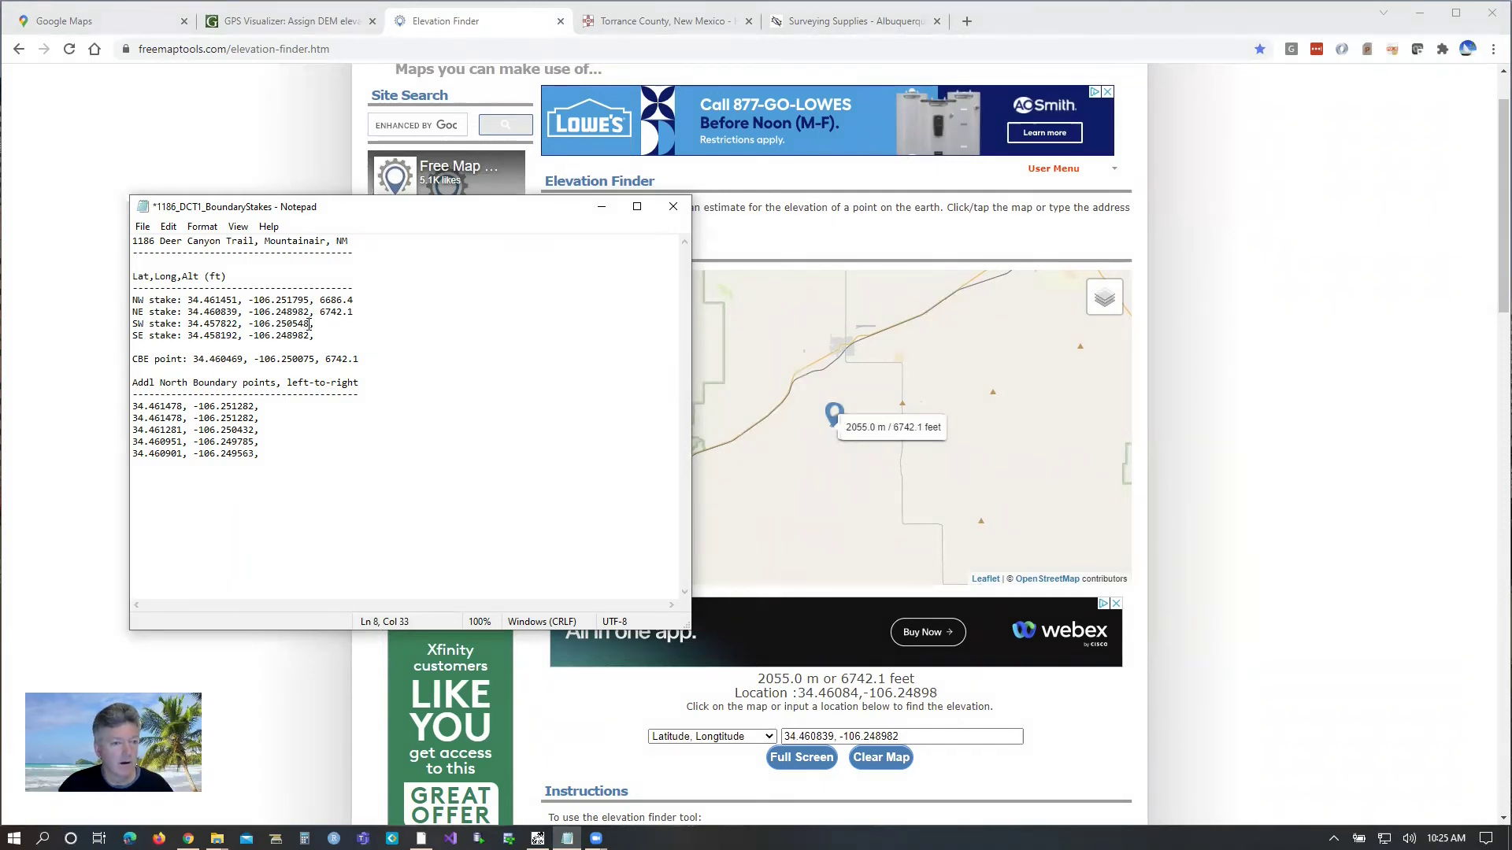
# Step: Look up the SW stake's elevation and append 7162.1 to its line
pyautogui.moveTo(309, 323); pyautogui.dragTo(187, 324)
pyautogui.moveTo(906, 738); pyautogui.dragTo(782, 738)
pyautogui.write('34.457822, -106.250548')
pyautogui.click(1026, 717)
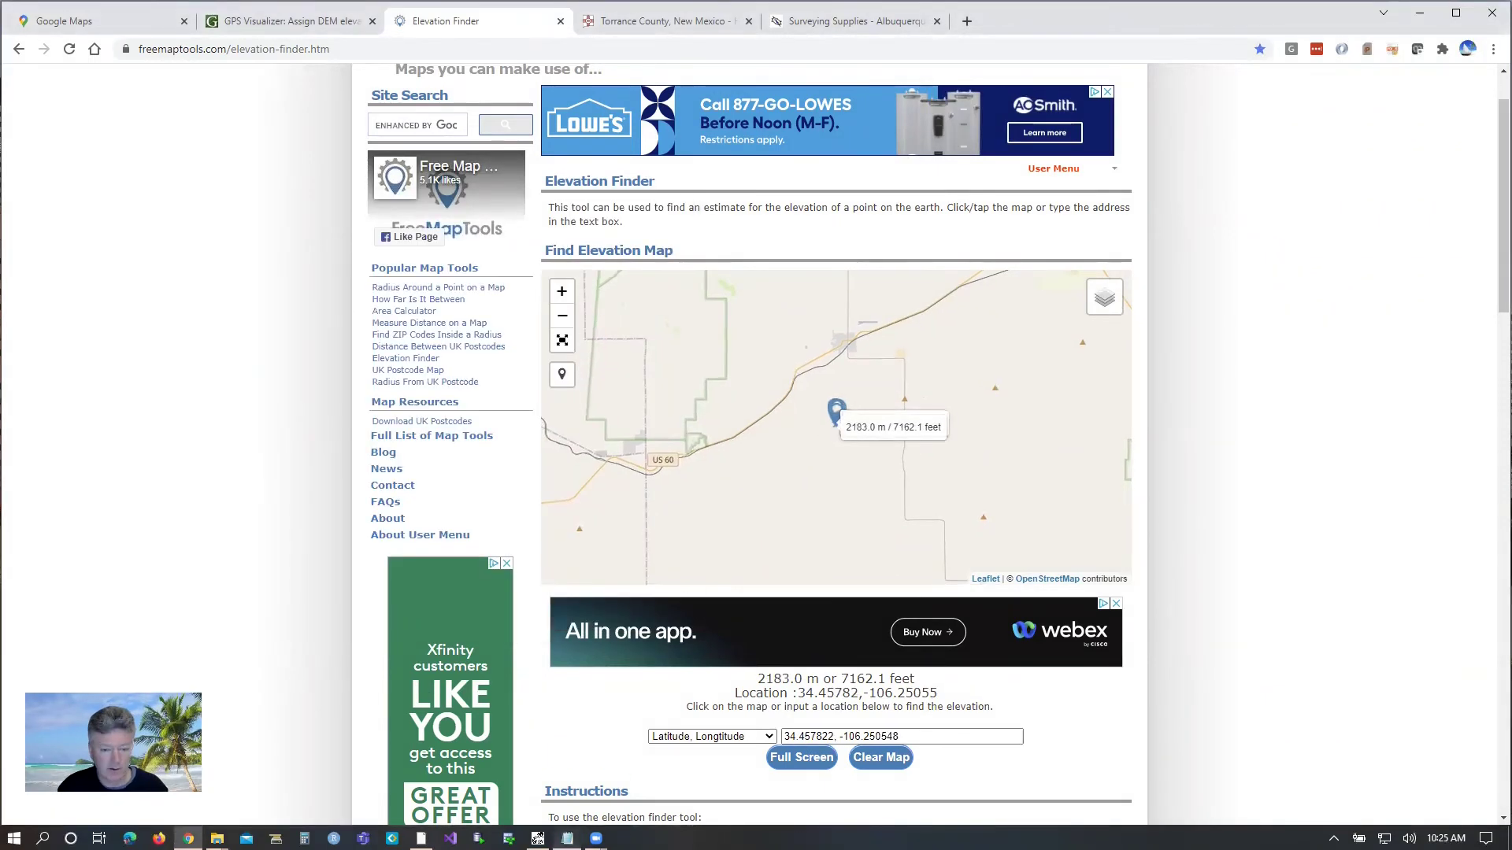
pyautogui.click(567, 839)
pyautogui.click(321, 324)
pyautogui.write('7162.1')
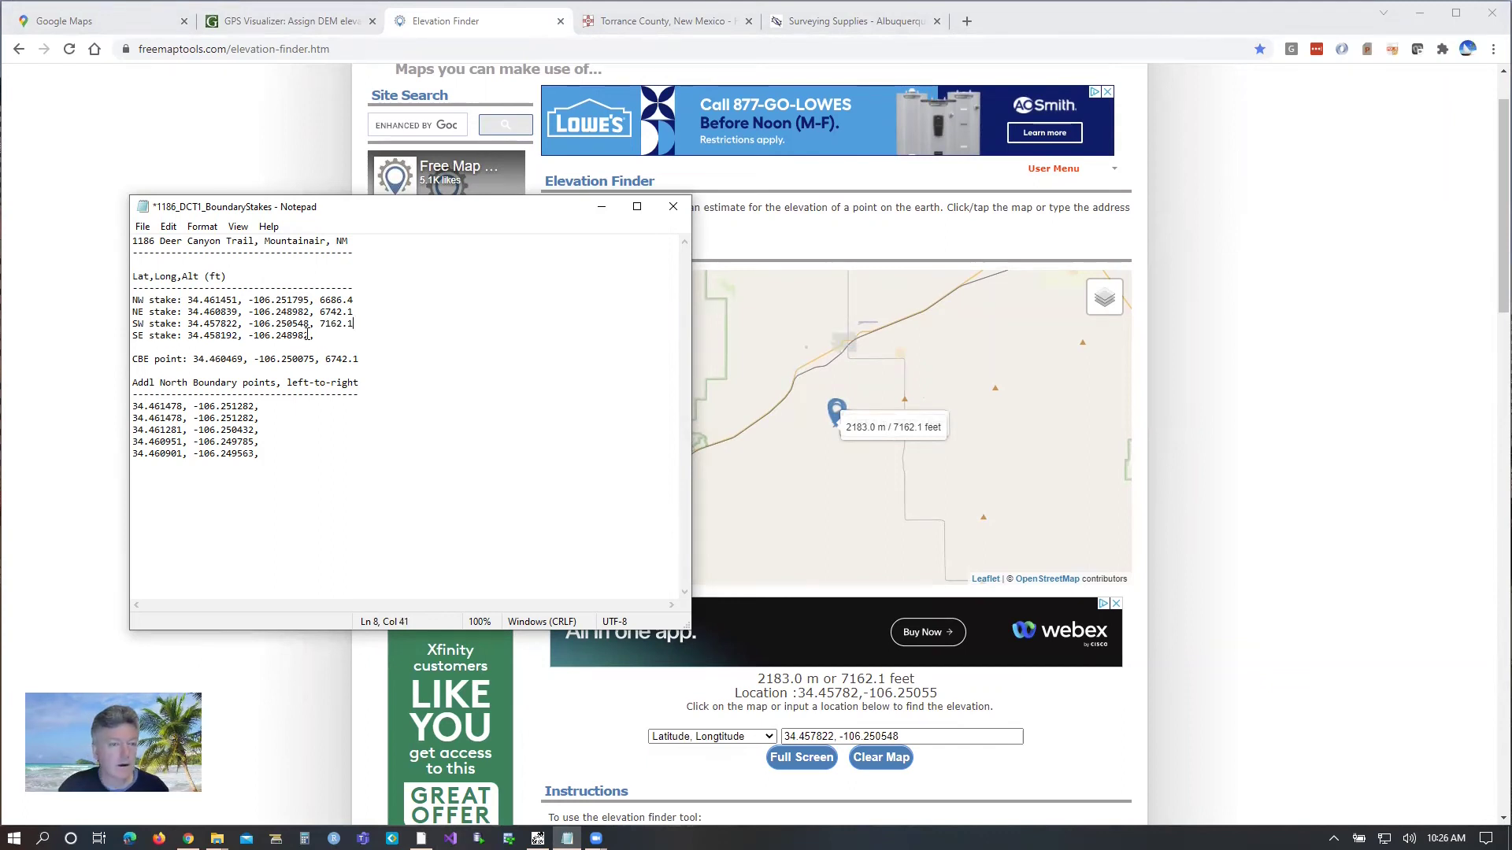
# Step: Look up the SE stake's elevation and append 7047.2 to its line
pyautogui.moveTo(309, 336); pyautogui.dragTo(187, 335)
pyautogui.hotkey('ctrl', 'c')
pyautogui.moveTo(906, 737); pyautogui.dragTo(835, 660)
pyautogui.hotkey('ctrl', 'v')
pyautogui.press('Return')
pyautogui.click(567, 839)
pyautogui.click(321, 336)
pyautogui.write('7047.2')
# Step: Recheck the NE stake's elevation in Elevation Finder
pyautogui.moveTo(355, 312); pyautogui.dragTo(132, 313)
pyautogui.click(311, 312)
pyautogui.moveTo(309, 313); pyautogui.dragTo(187, 313)
pyautogui.hotkey('ctrl', 'c')
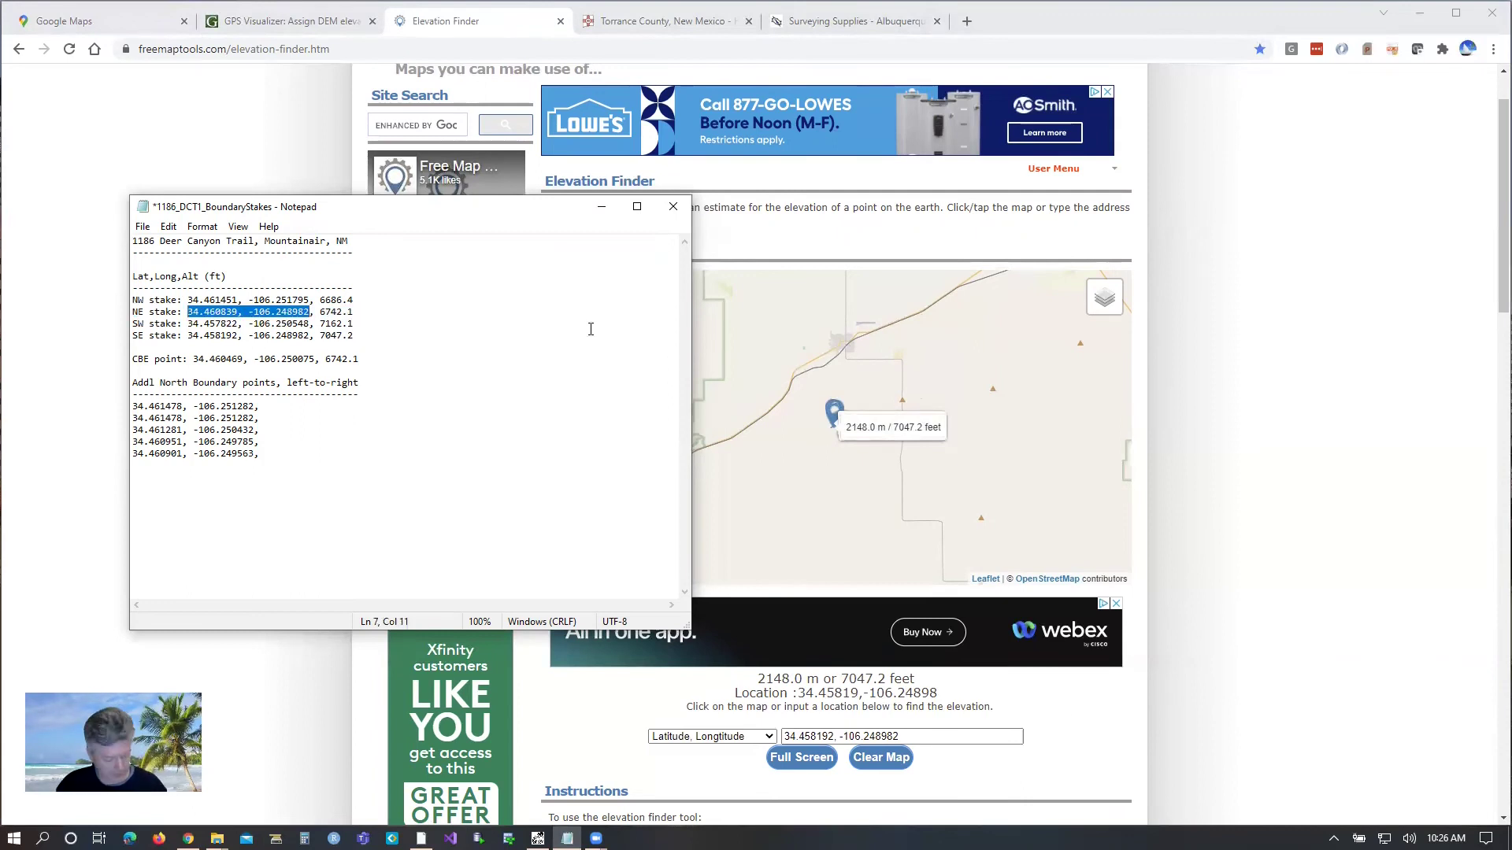
pyautogui.moveTo(906, 737); pyautogui.dragTo(772, 740)
pyautogui.hotkey('ctrl', 'v')
pyautogui.press('Return')
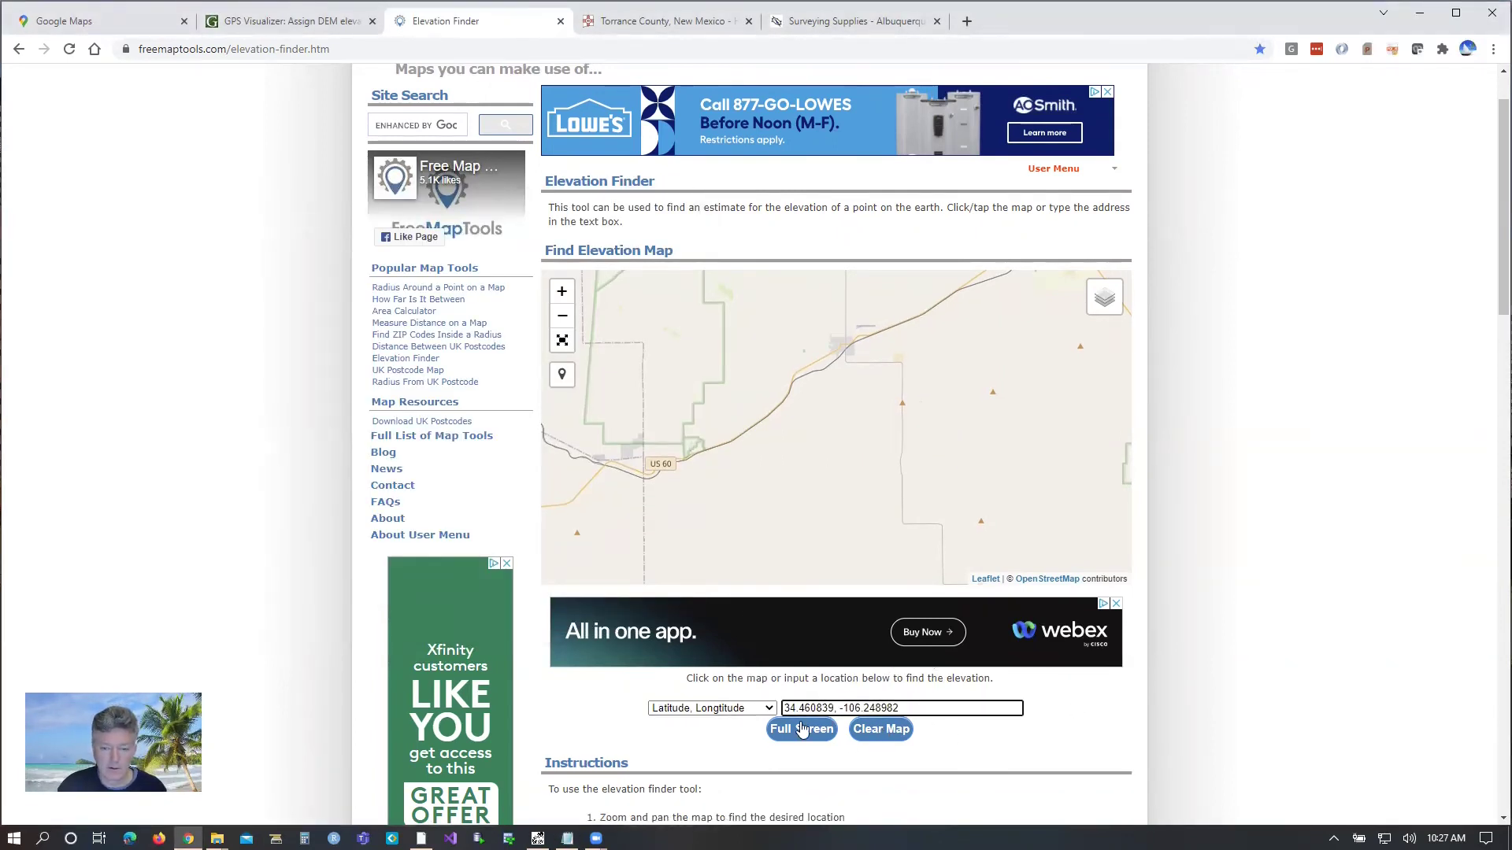
pyautogui.hotkey('alt', 'Tab')
# Step: Look up the CBE point's elevation, which reports 6696.2 feet
pyautogui.moveTo(316, 360); pyautogui.dragTo(191, 359)
pyautogui.hotkey('ctrl', 'c')
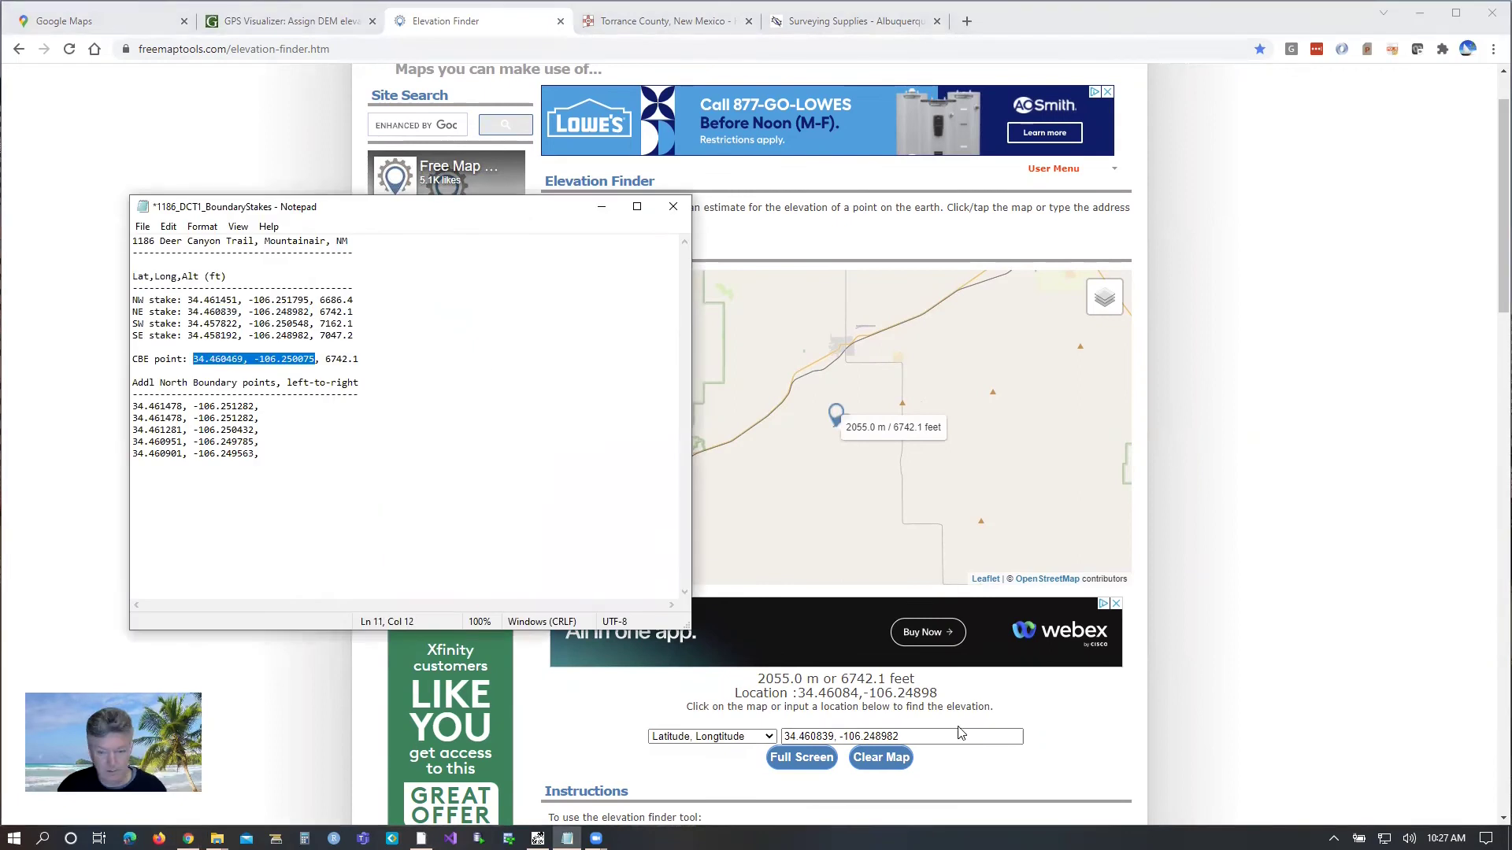
pyautogui.hotkey('alt', 'Tab')
pyautogui.moveTo(1016, 737); pyautogui.dragTo(783, 738)
pyautogui.hotkey('ctrl', 'v')
pyautogui.press('Return')
pyautogui.click(700, 441)
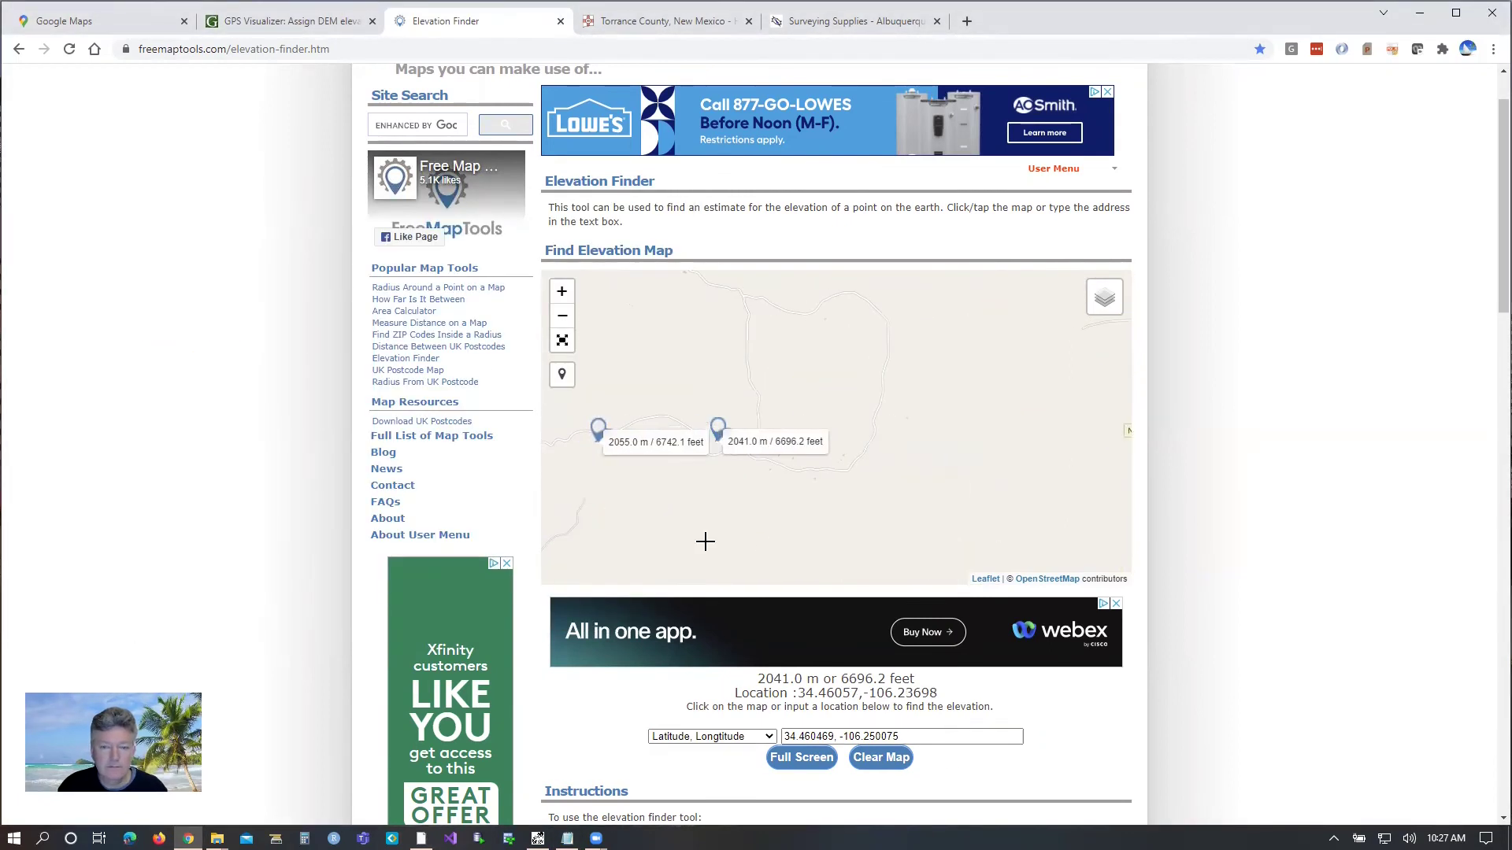
# Step: Correct the NE stake altitude in Notepad to 6692.2
pyautogui.click(567, 838)
pyautogui.click(315, 312)
pyautogui.press('BackSpace')
pyautogui.press('BackSpace')
pyautogui.press('BackSpace')
pyautogui.press('BackSpace')
pyautogui.press('BackSpace')
pyautogui.press('BackSpace')
pyautogui.press('BackSpace')
pyautogui.press('BackSpace')
pyautogui.hotkey('ctrl', 'z')
pyautogui.press('Right')
pyautogui.press('Delete')
pyautogui.press('Delete')
pyautogui.press('Delete')
pyautogui.write('6692.2')
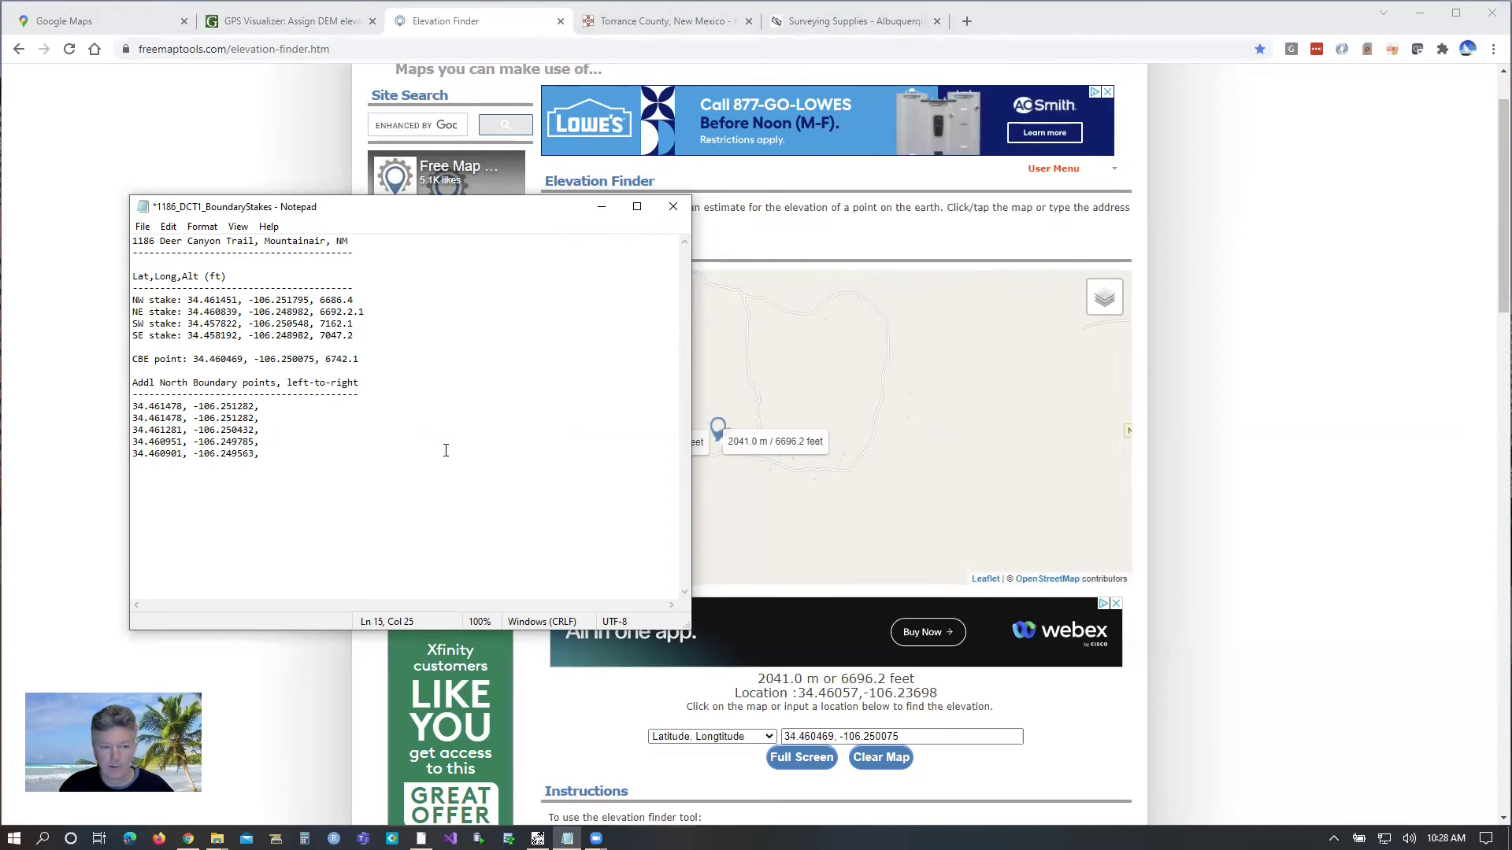
# Step: Look up the first north-boundary point and append altitude 6686.4
pyautogui.moveTo(258, 406); pyautogui.dragTo(132, 407)
pyautogui.click(921, 711)
pyautogui.hotkey('ctrl', 'a')
pyautogui.hotkey('ctrl', 'v')
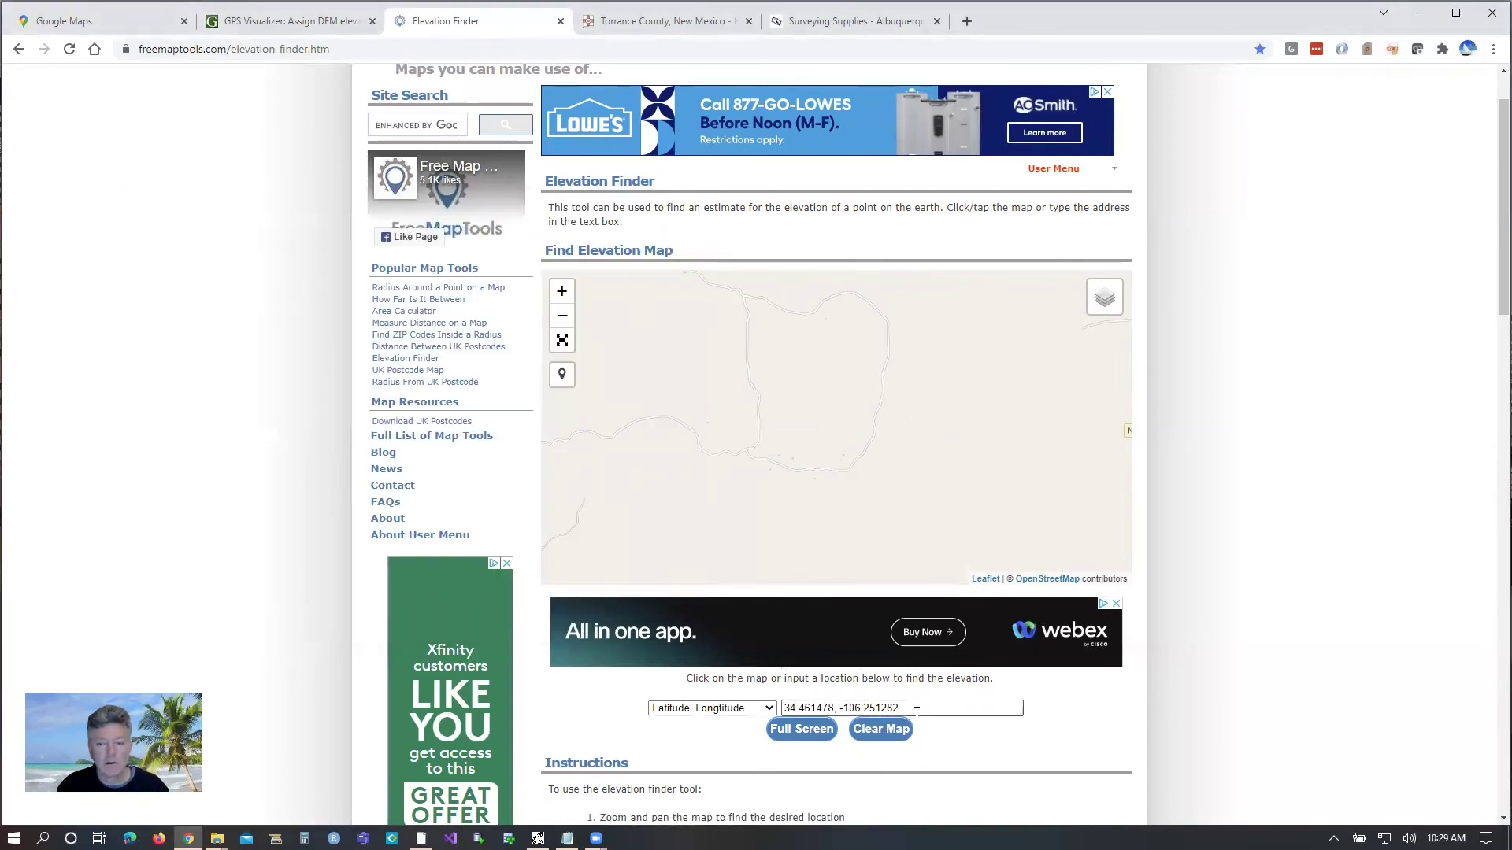
pyautogui.press('Return')
pyautogui.hotkey('alt', 'Tab')
pyautogui.click(287, 403)
pyautogui.write('6686.4')
# Step: Look up the second north-boundary point and append altitude 6686.4
pyautogui.moveTo(259, 419); pyautogui.dragTo(132, 418)
pyautogui.click(909, 702)
pyautogui.hotkey('ctrl', 'a')
pyautogui.hotkey('ctrl', 'v')
pyautogui.press('Return')
pyautogui.hotkey('alt', 'Tab')
pyautogui.click(259, 418)
pyautogui.write('6686.4')
# Step: Look up the third north-boundary point and append altitude 6702.8
pyautogui.moveTo(257, 430); pyautogui.dragTo(132, 429)
pyautogui.hotkey('ctrl', 'c')
pyautogui.hotkey('alt', 'Tab')
pyautogui.hotkey('ctrl', 'a')
pyautogui.hotkey('ctrl', 'v')
pyautogui.press('Return')
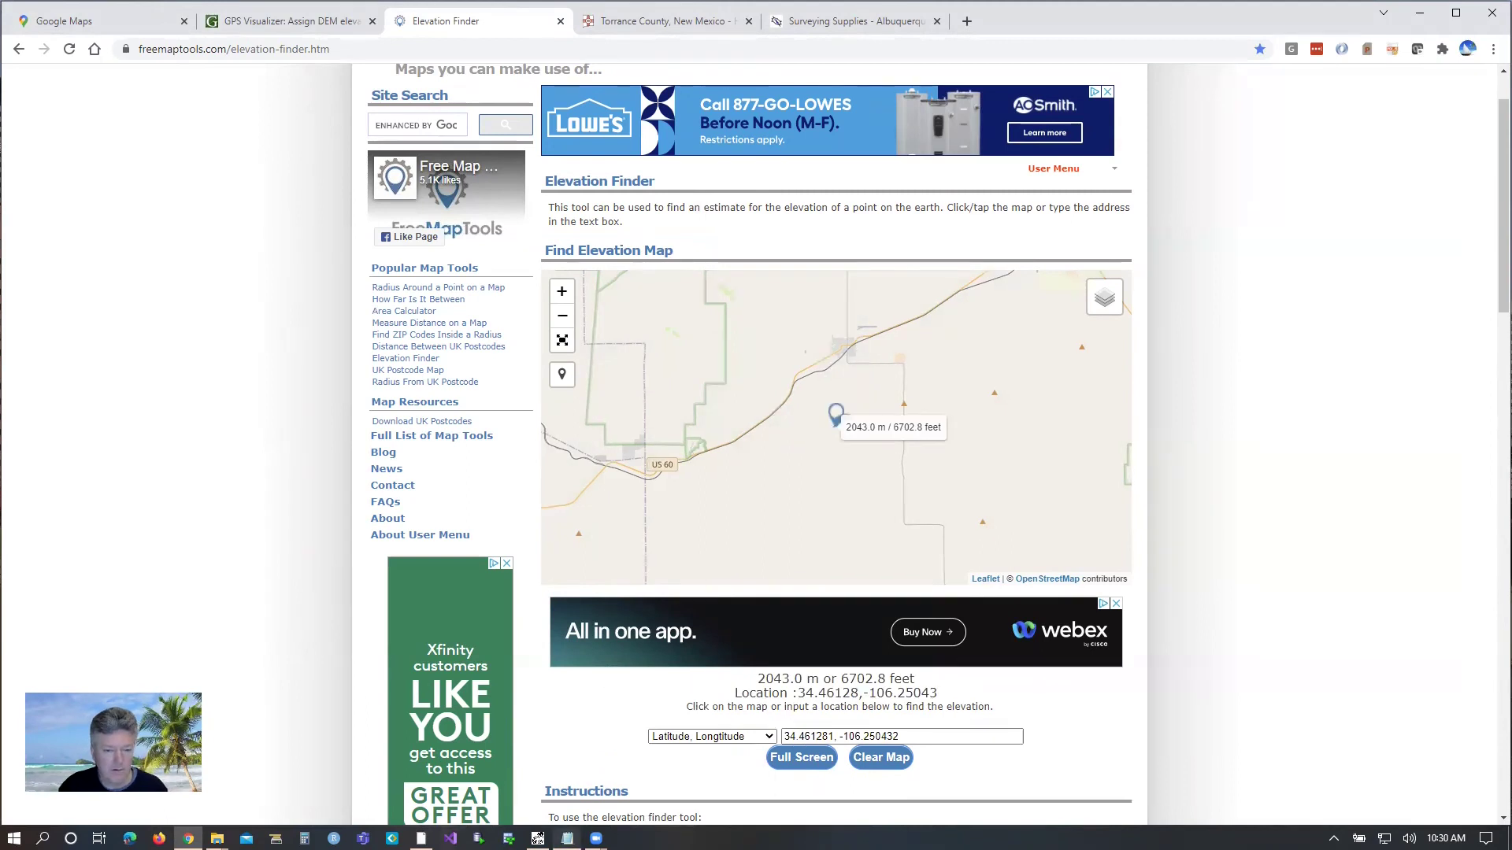
pyautogui.hotkey('alt', 'Tab')
pyautogui.write('6702.8')
# Step: Look up the fourth north-boundary point and append altitude 6742.1
pyautogui.moveTo(257, 442); pyautogui.dragTo(132, 442)
pyautogui.hotkey('ctrl', 'c')
pyautogui.hotkey('alt', 'Tab')
pyautogui.hotkey('ctrl', 'a')
pyautogui.hotkey('ctrl', 'v')
pyautogui.press('Return')
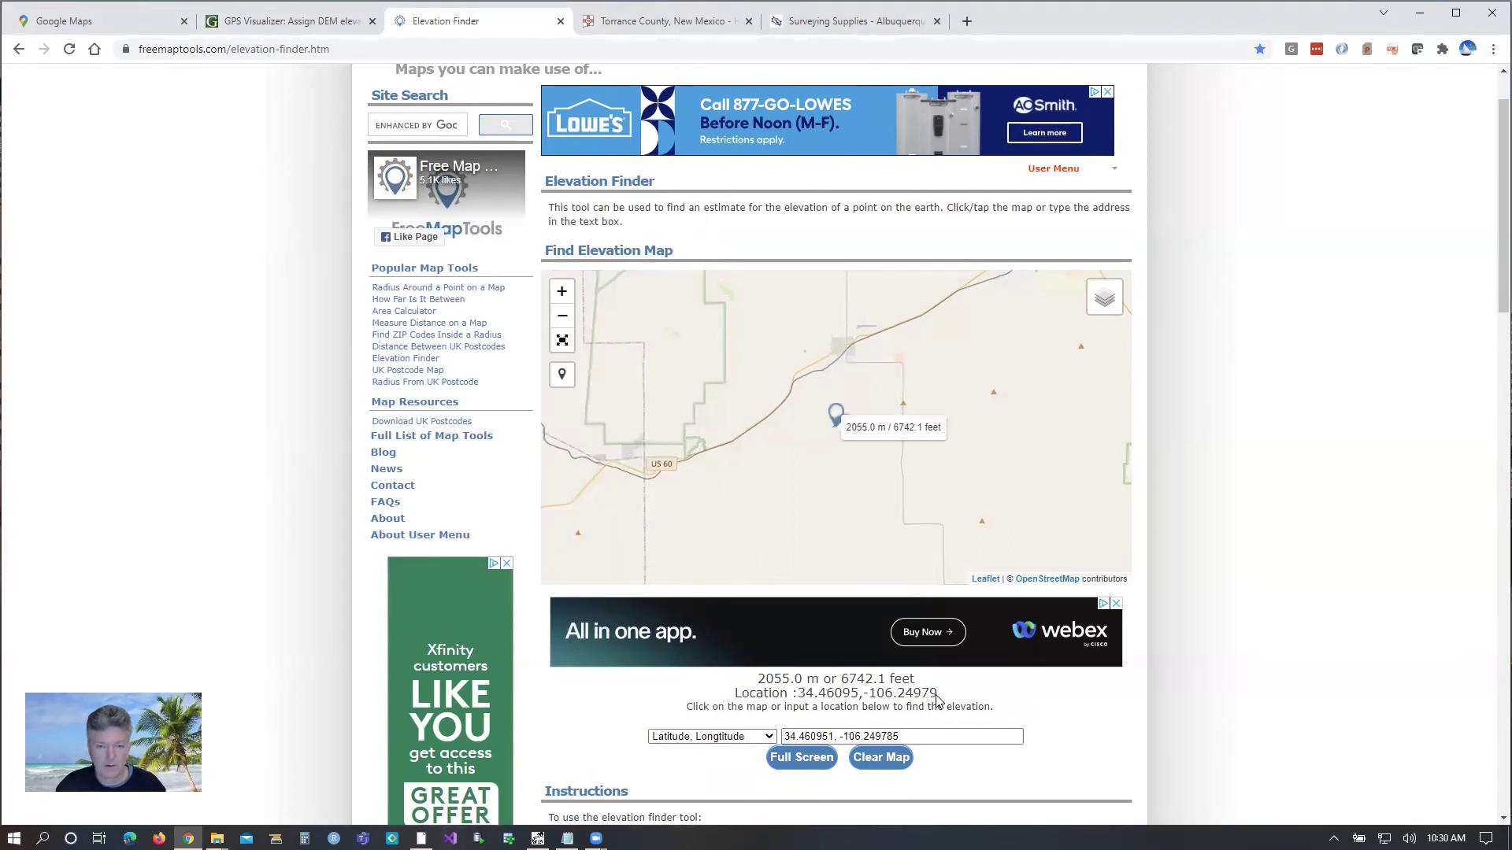
pyautogui.hotkey('alt', 'Tab')
pyautogui.press('End')
pyautogui.write('6742.1')
# Step: Look up the last north-boundary point and append altitude 6742.1
pyautogui.click(874, 760)
pyautogui.hotkey('alt', 'Tab')
pyautogui.moveTo(256, 453); pyautogui.dragTo(132, 454)
pyautogui.hotkey('ctrl', 'c')
pyautogui.hotkey('alt', 'Tab')
pyautogui.hotkey('ctrl', 'a')
pyautogui.hotkey('ctrl', 'v')
pyautogui.press('Return')
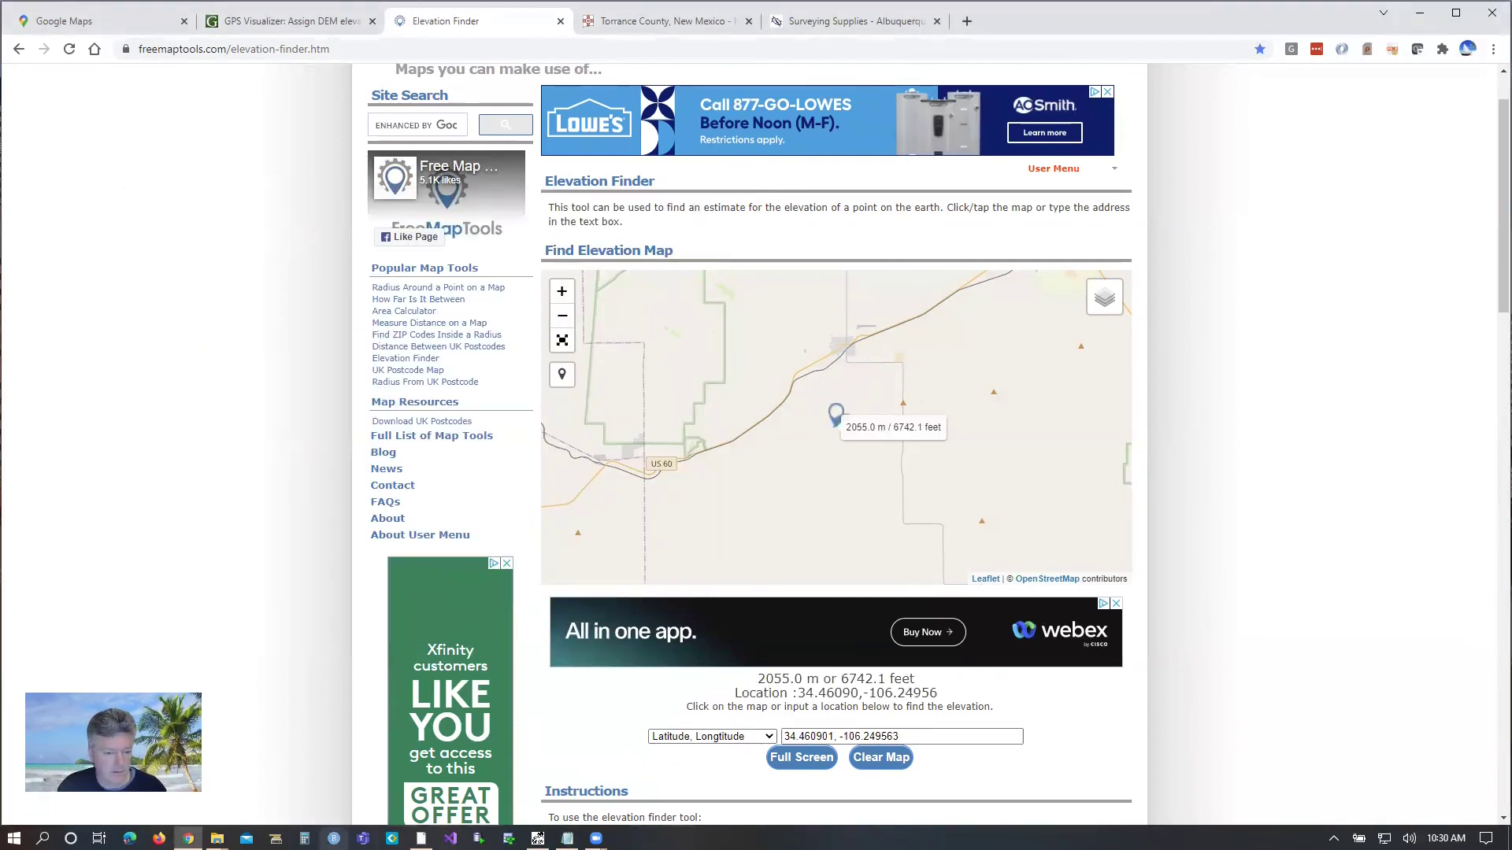
pyautogui.hotkey('alt', 'Tab')
pyautogui.click(278, 452)
pyautogui.write('6742.1')
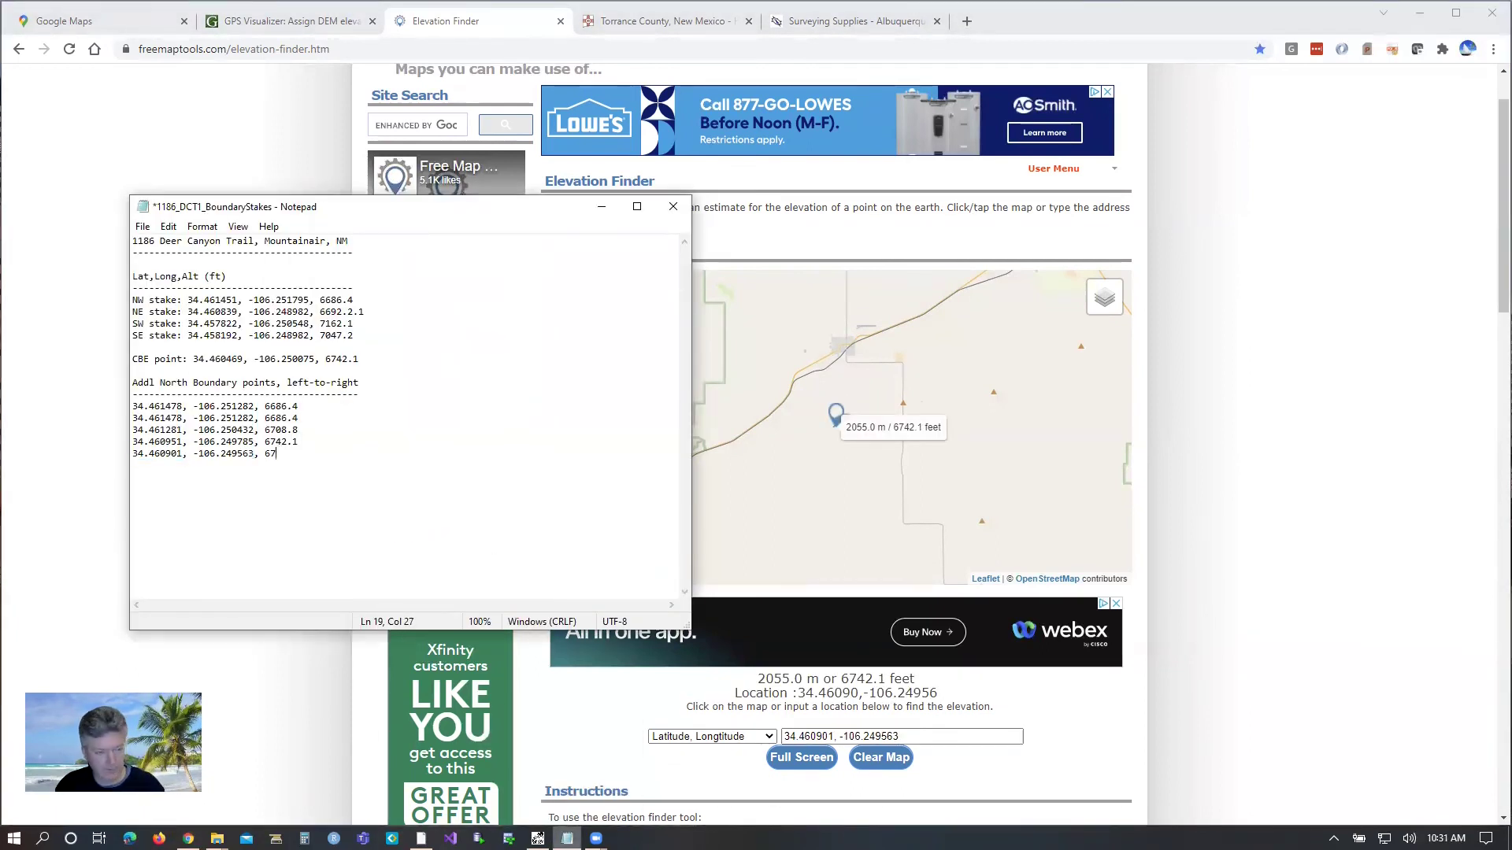
# Step: Recheck the fourth boundary point's elevation, then save the stakes file
pyautogui.click(881, 758)
pyautogui.hotkey('alt', 'Tab')
pyautogui.moveTo(254, 447); pyautogui.dragTo(110, 443)
pyautogui.hotkey('ctrl', 'c')
pyautogui.hotkey('alt', 'Tab')
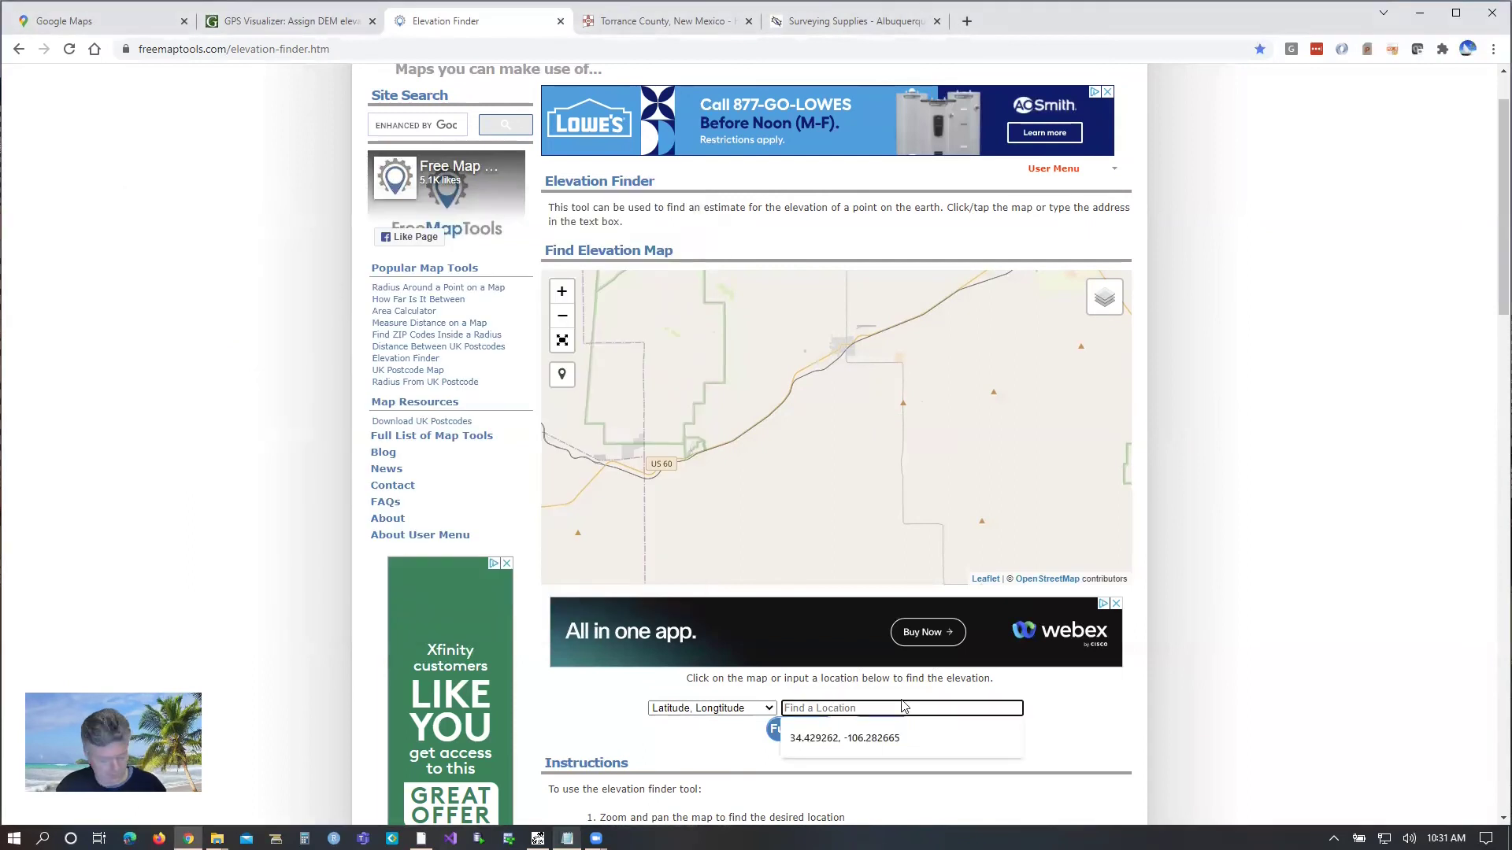
pyautogui.hotkey('ctrl', 'v')
pyautogui.press('Return')
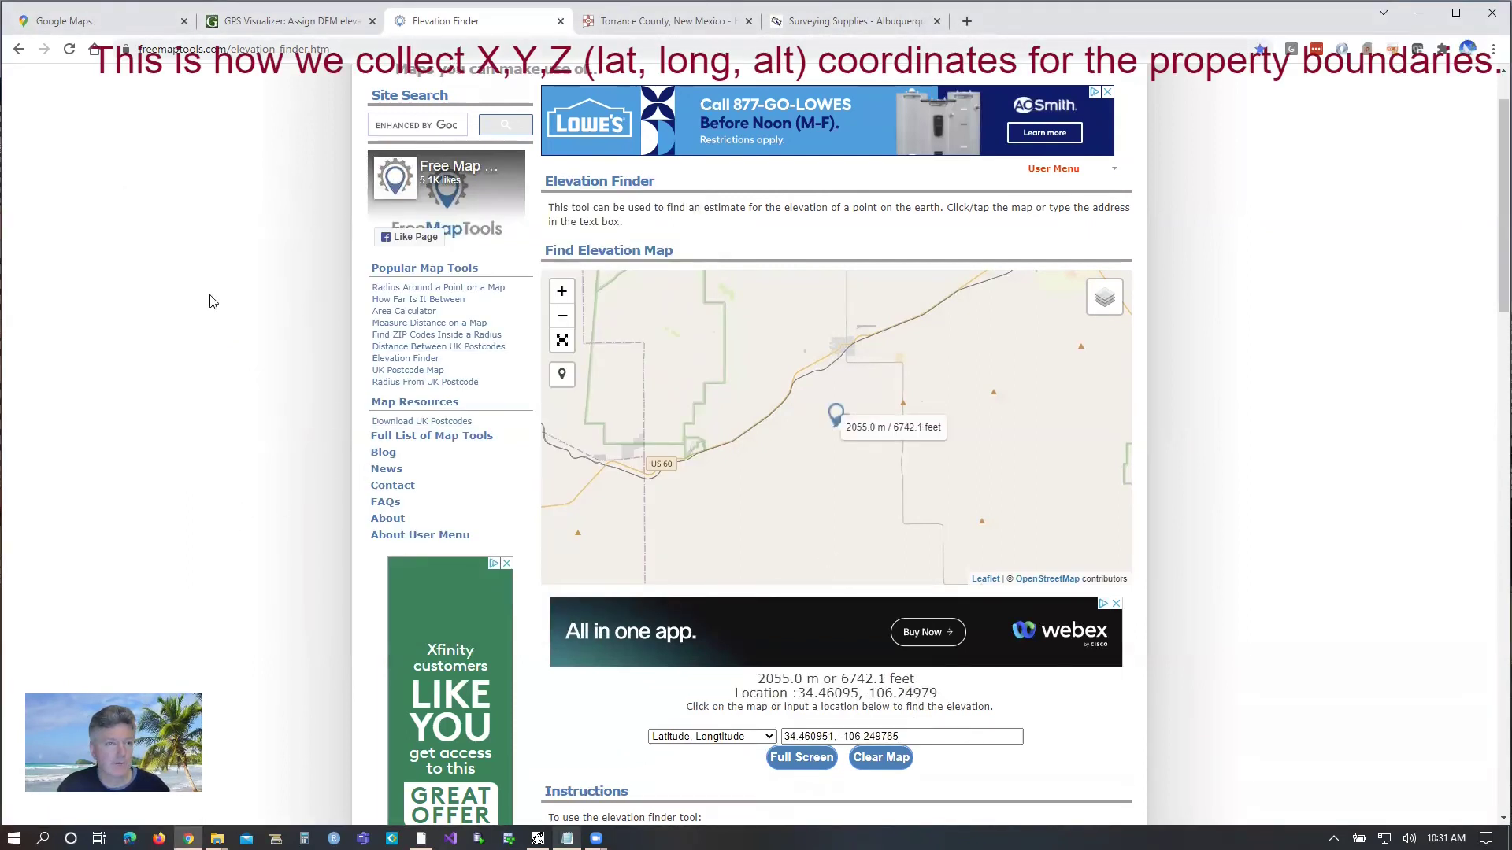
pyautogui.hotkey('alt', 'Tab')
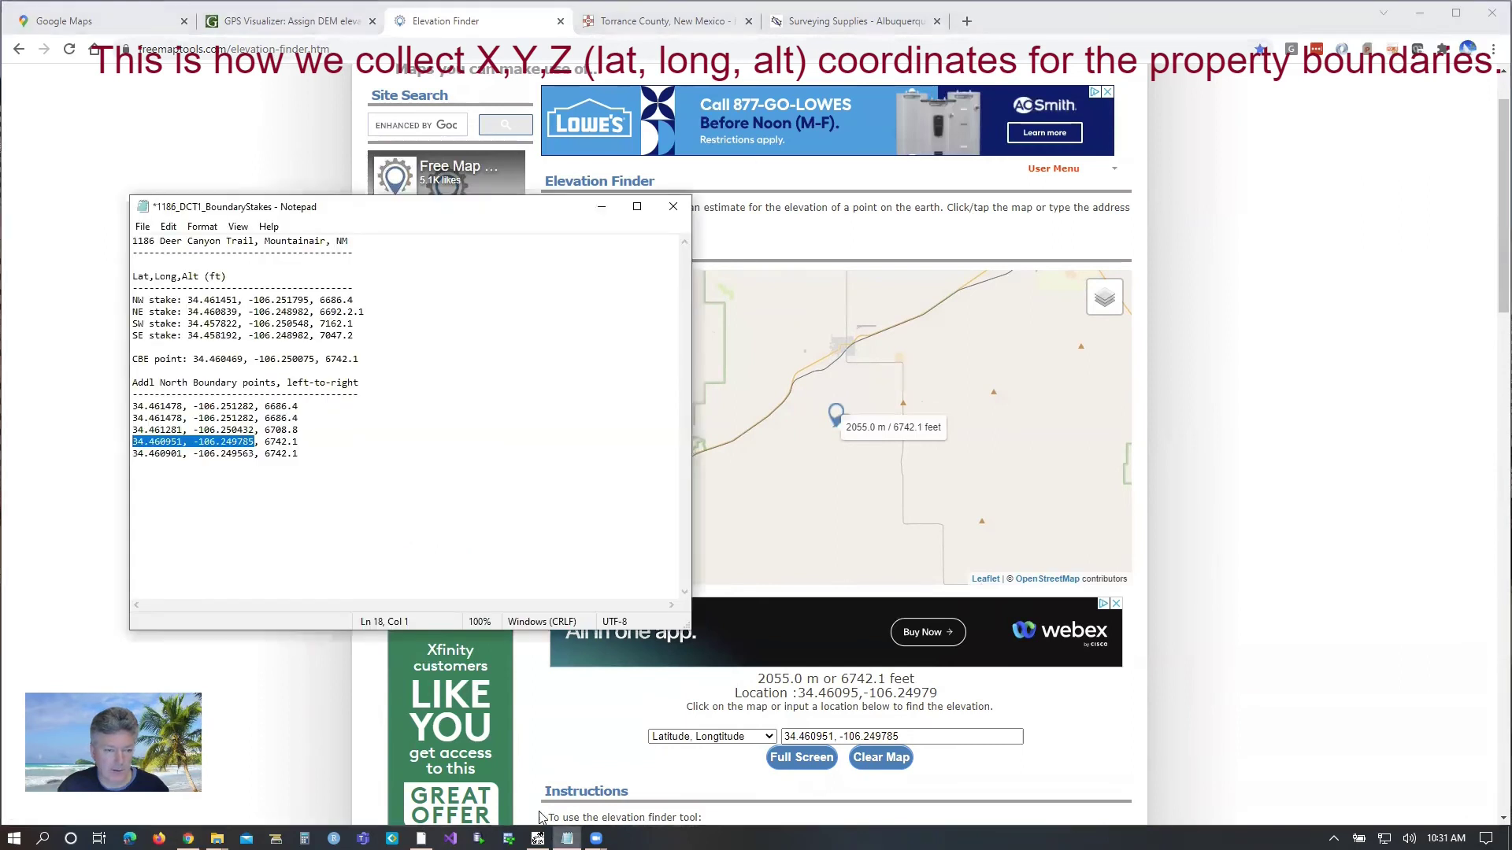
pyautogui.click(257, 483)
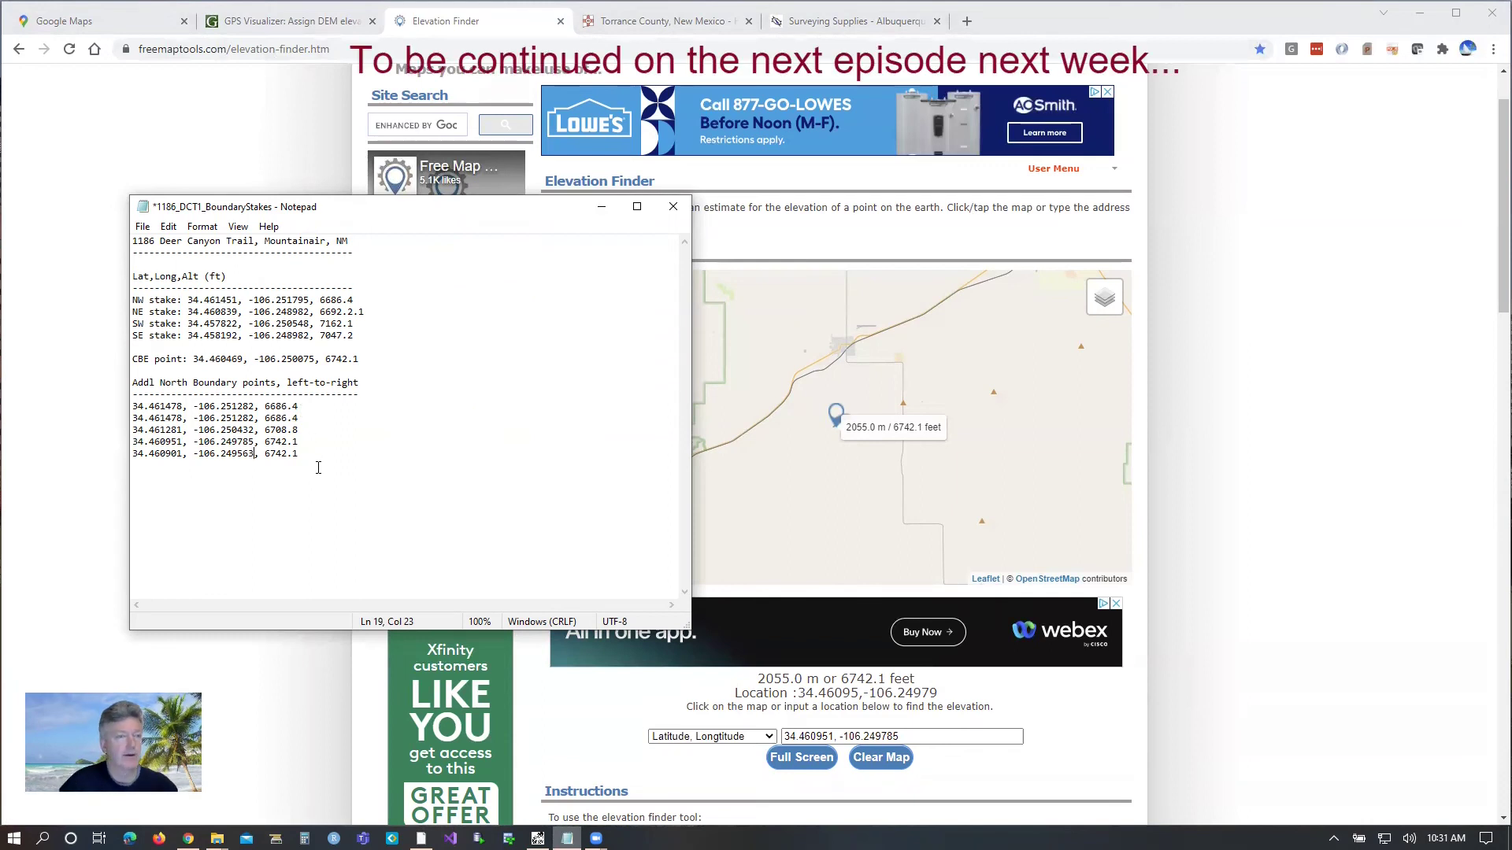
pyautogui.click(142, 227)
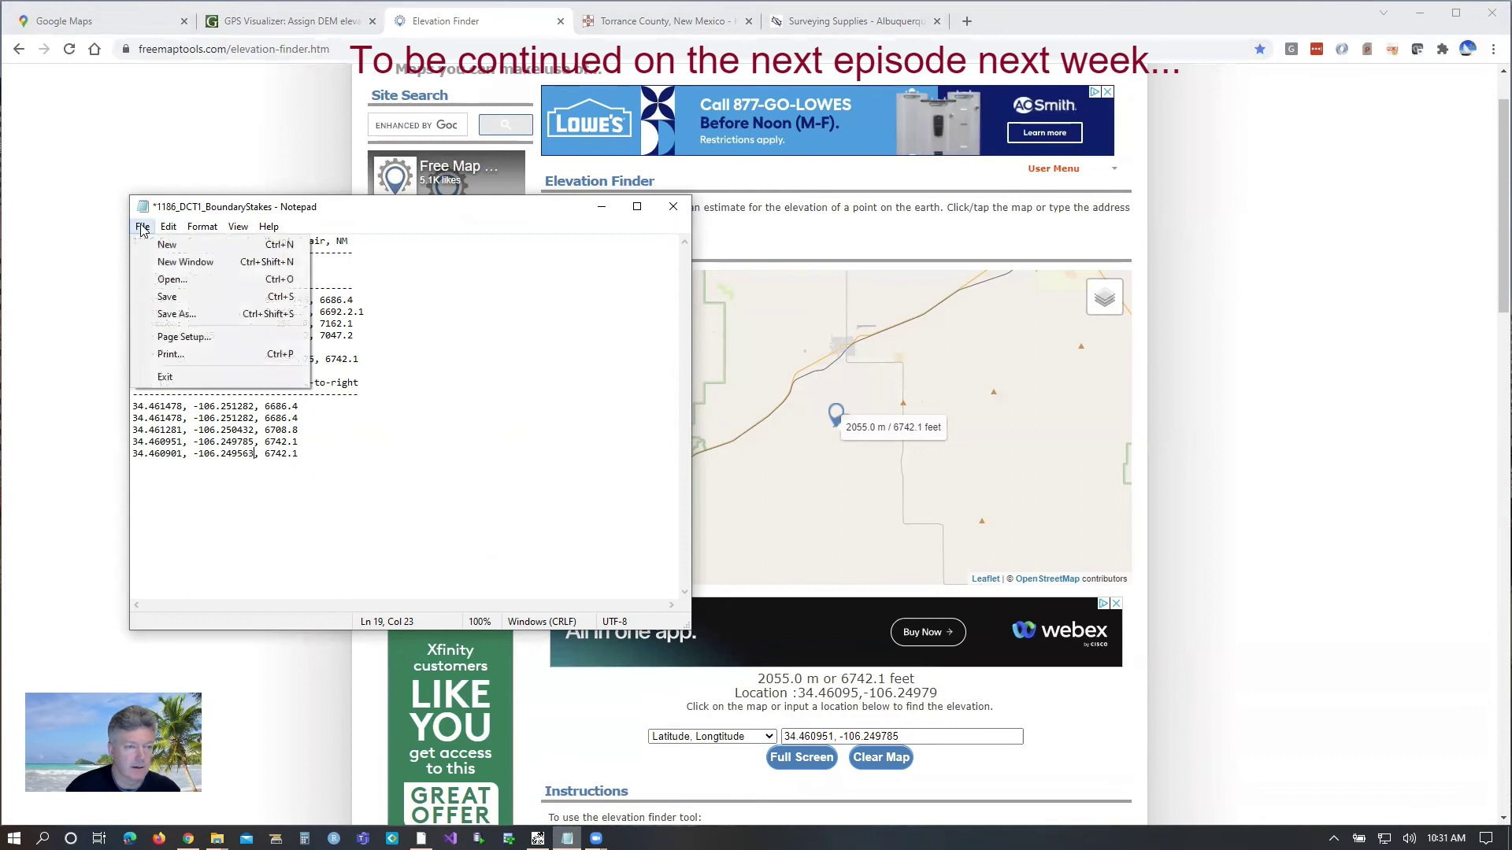
pyautogui.click(166, 297)
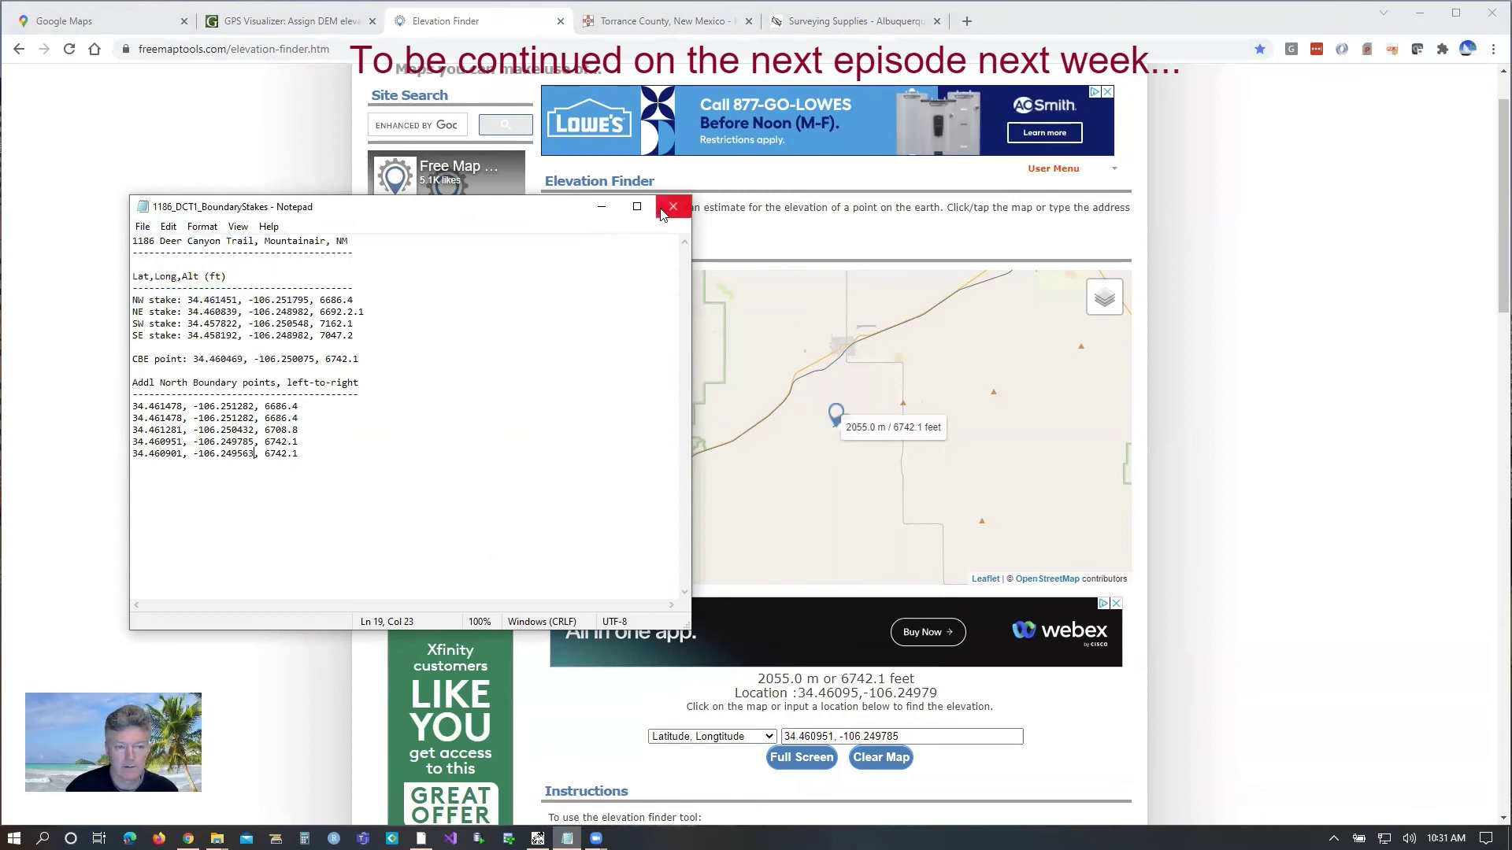